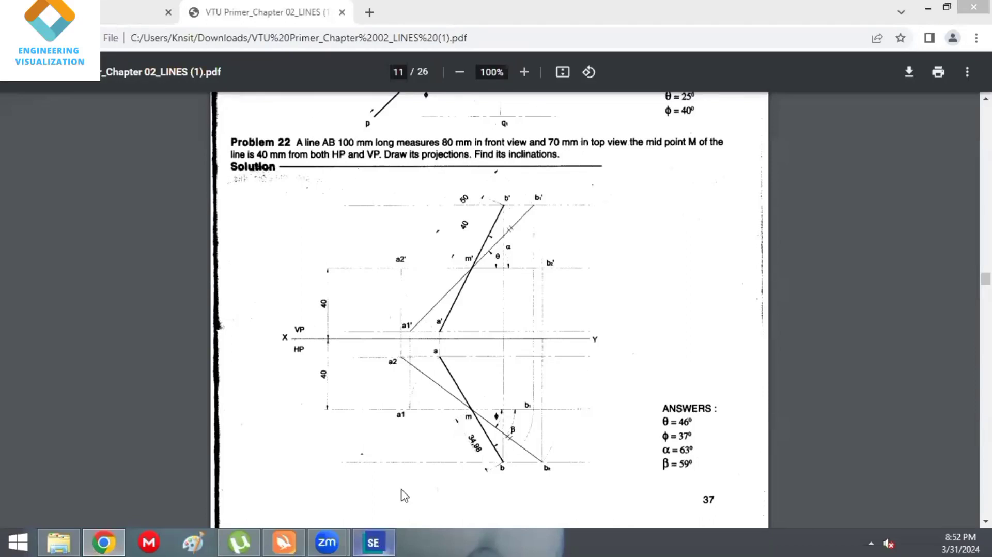
Switch from the PDF to Solid Edge and set Sheet 1's standard size to A4 Wide (297mm x 210mm).
left_click(919, 26)
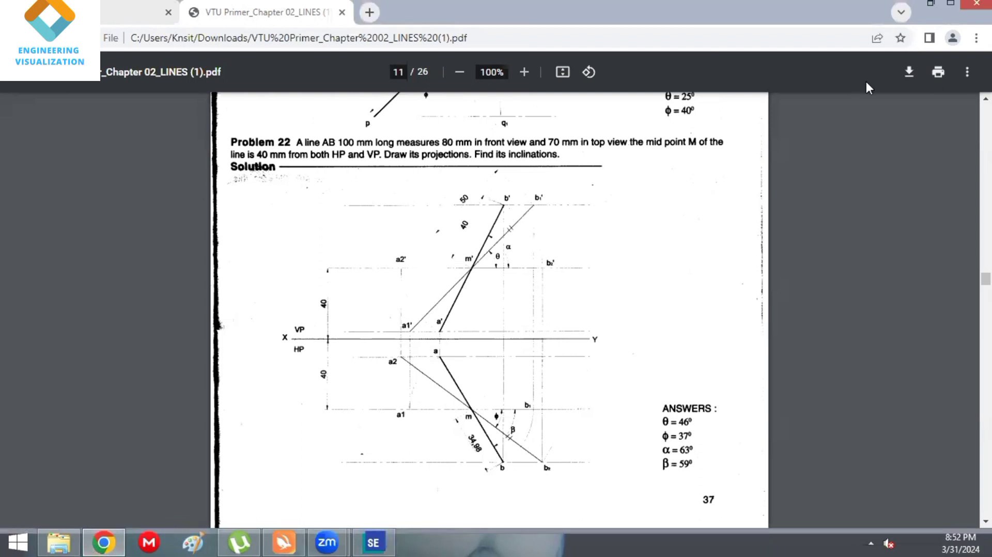
left_click(371, 542)
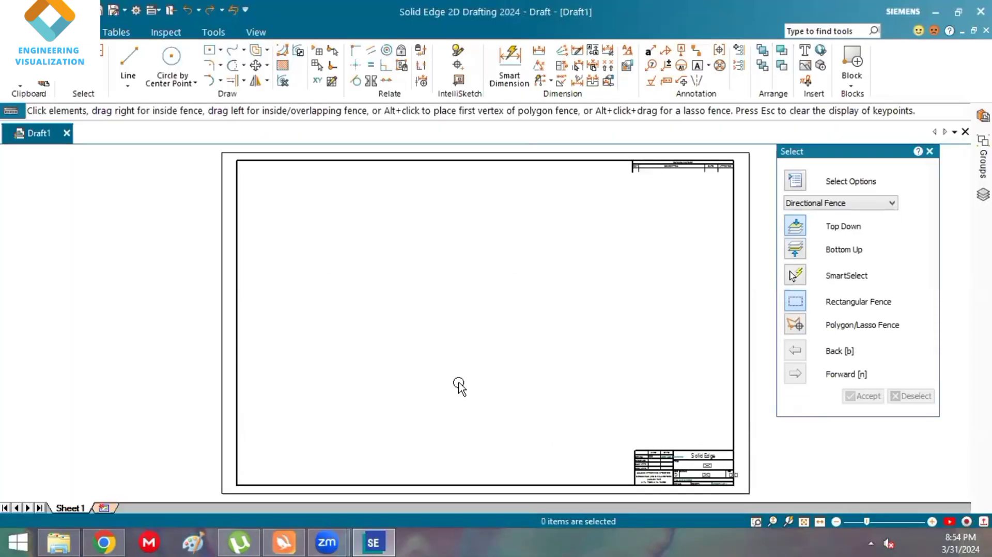
right_click(76, 504)
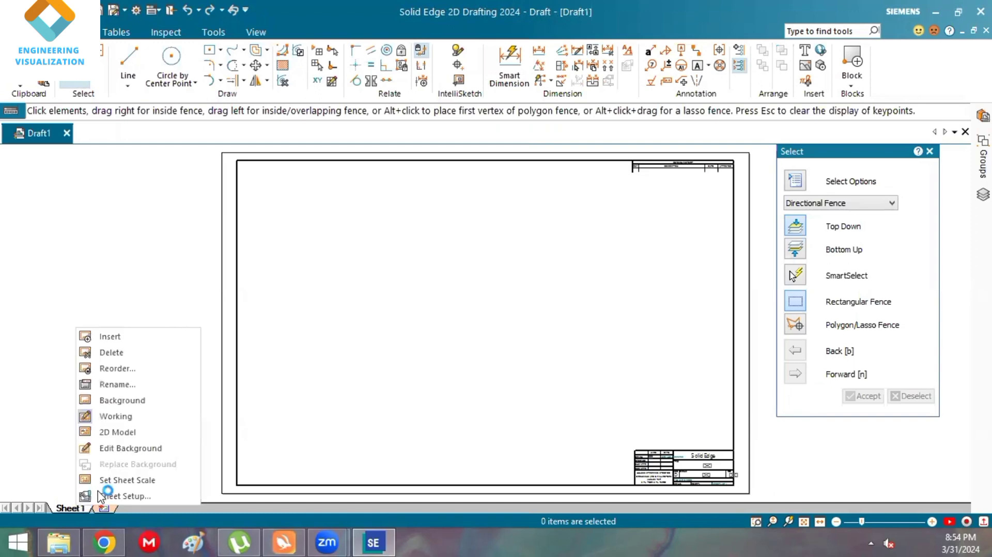
left_click(133, 496)
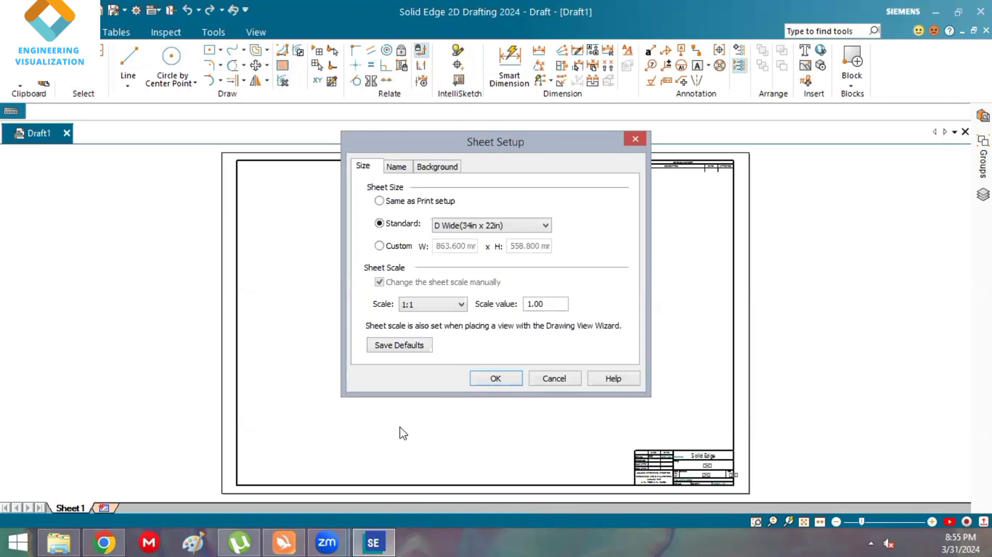
left_click(545, 225)
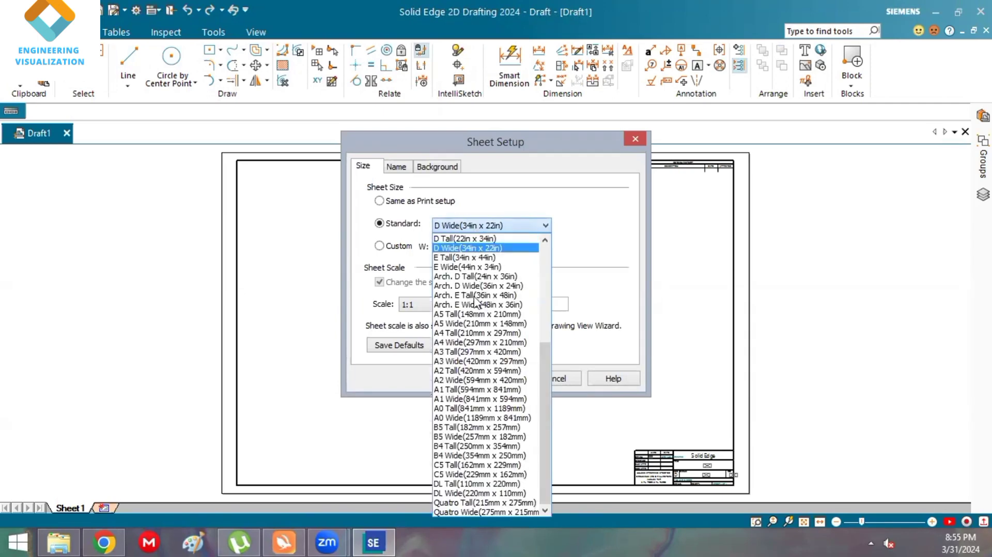
left_click(476, 343)
Set the background sheet to A-Sheet with its display turned off, save these as defaults and apply the sheet setup.
left_click(445, 168)
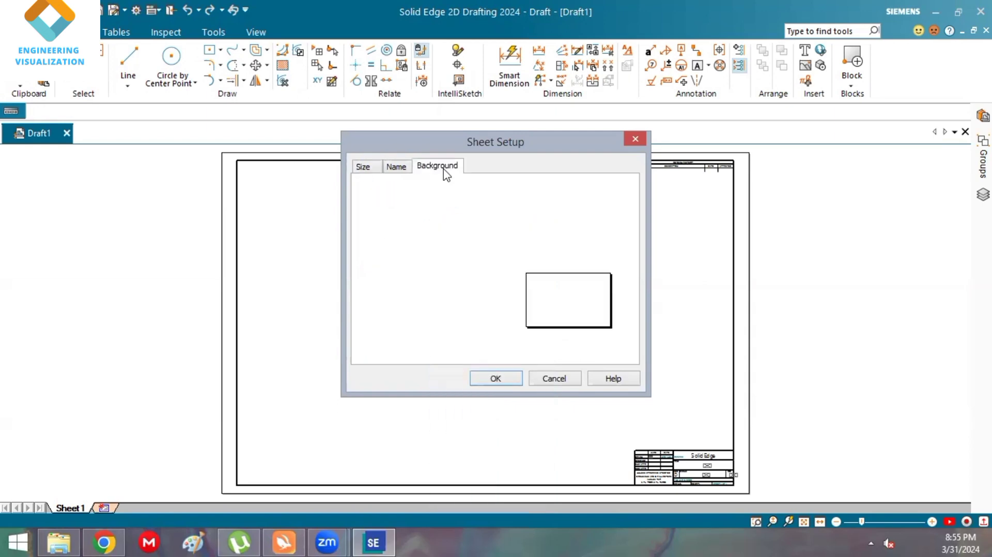
left_click(467, 207)
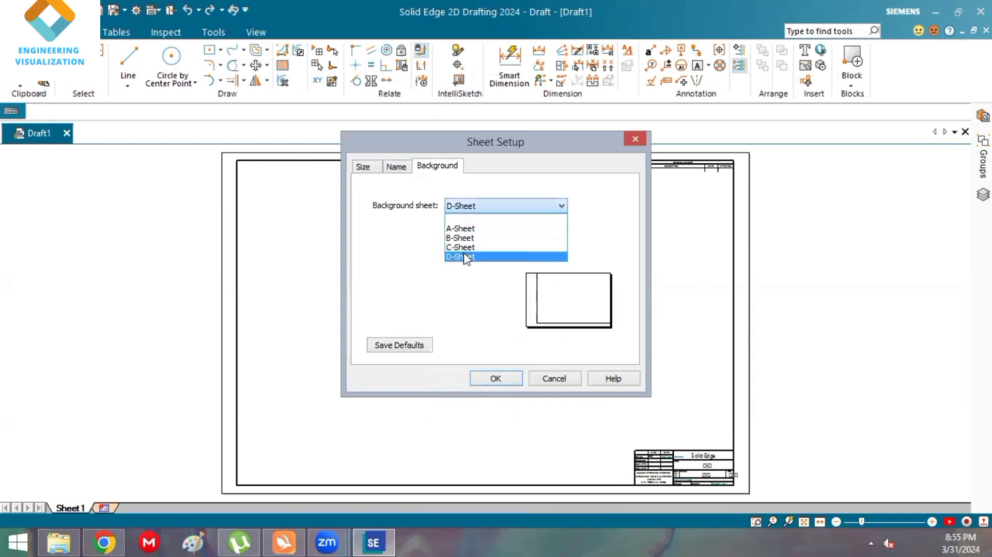
left_click(463, 253)
left_click(462, 206)
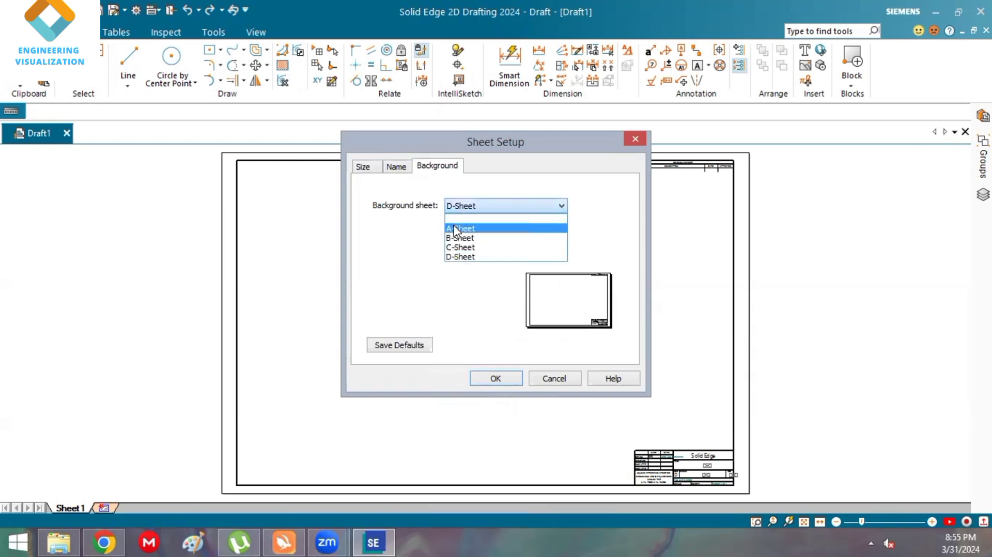
left_click(455, 226)
left_click(450, 228)
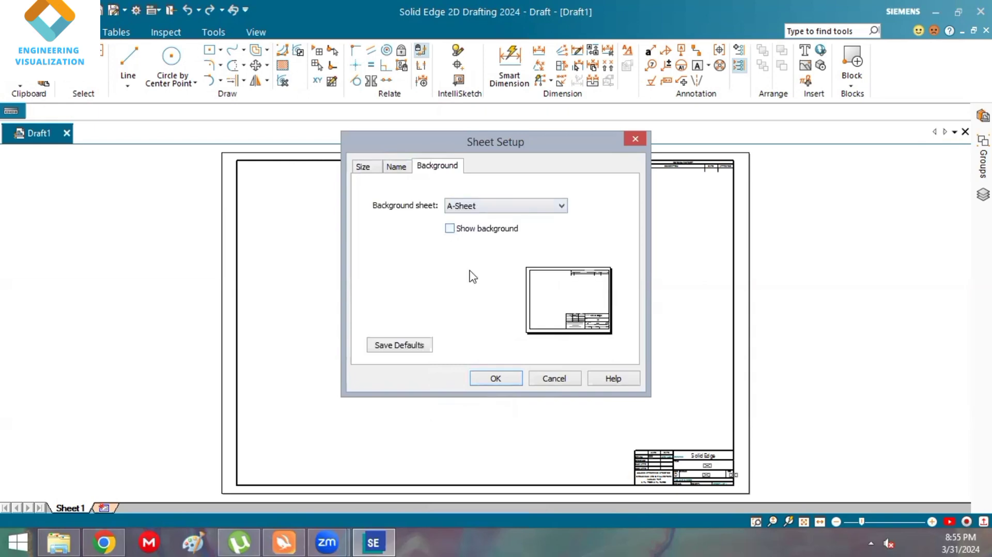
left_click(411, 349)
left_click(495, 378)
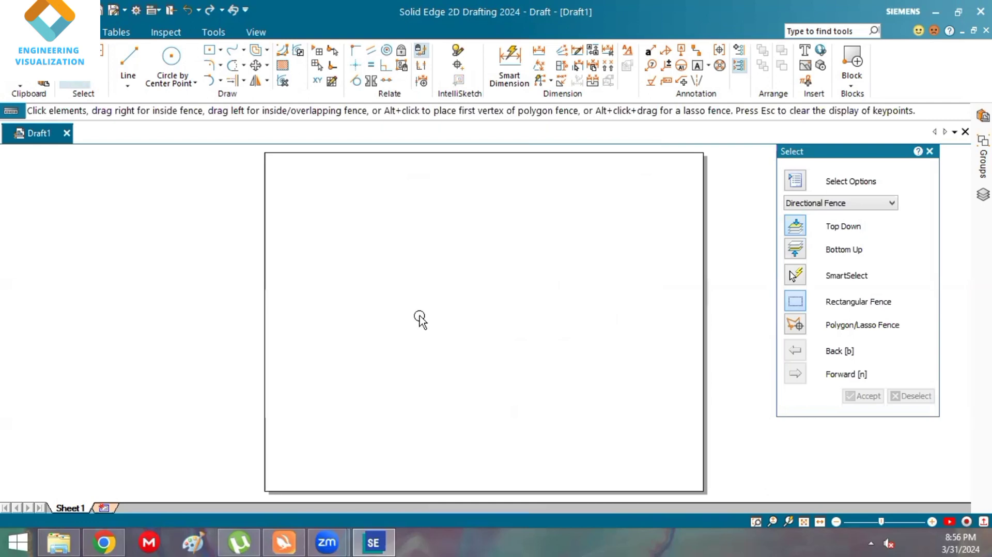
Draw a horizontal reference line about 264 mm long across the sheet's middle, with 0.13 mm width and a continuous projection line type.
left_click(126, 63)
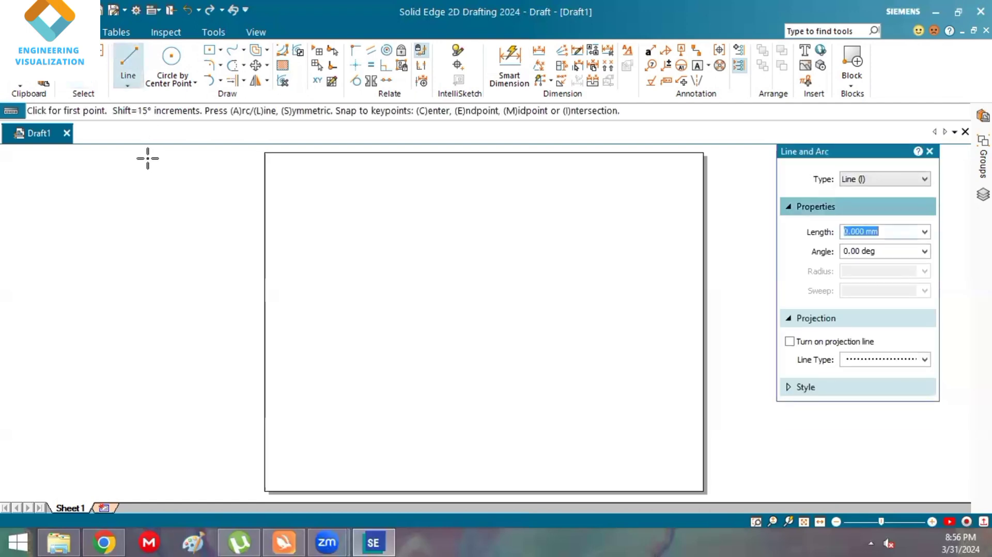
left_click(895, 363)
left_click(895, 369)
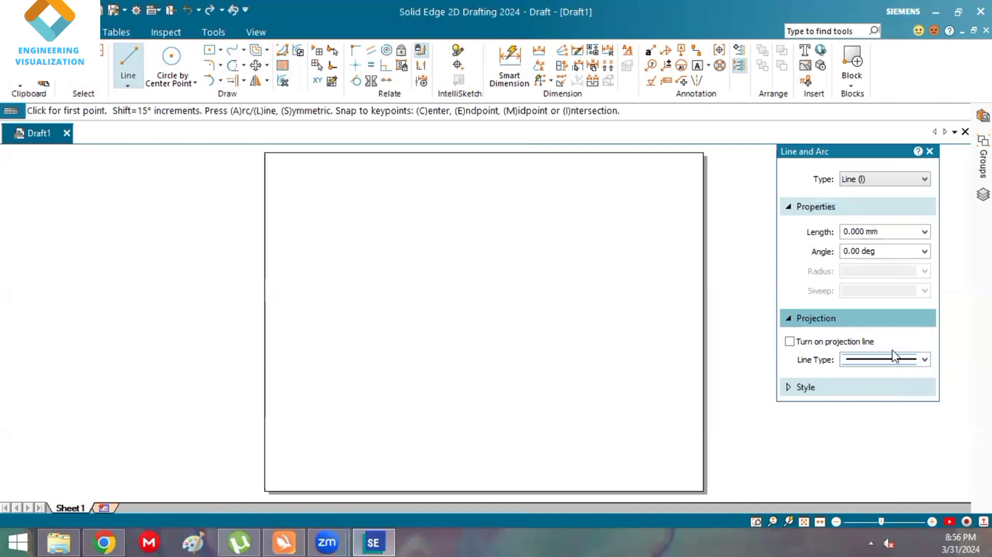
left_click(864, 397)
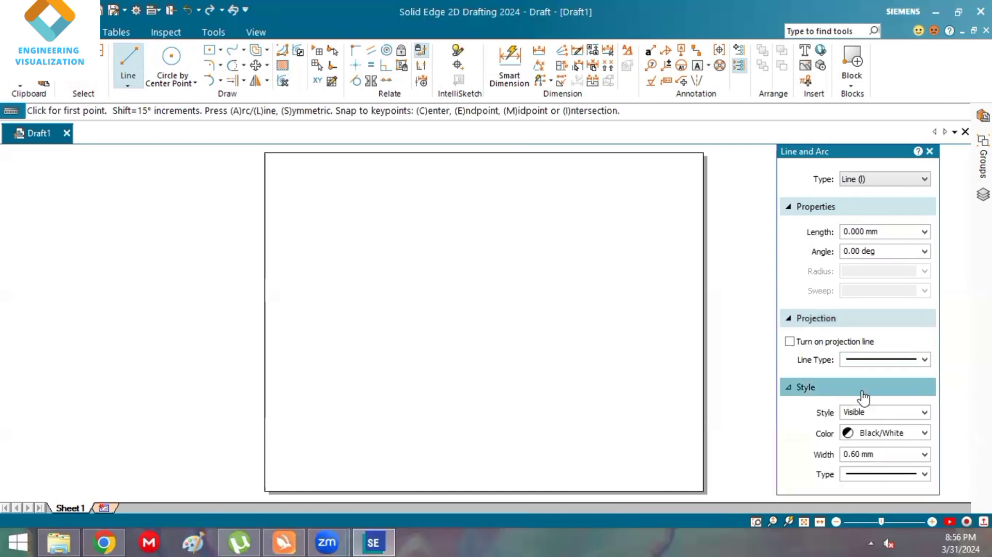
left_click(903, 458)
left_click(925, 454)
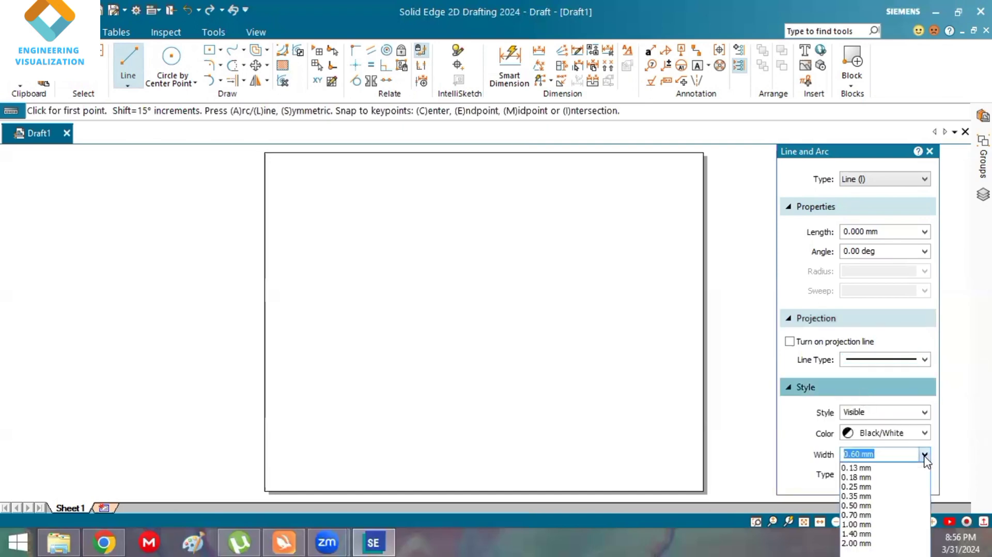
left_click(779, 453)
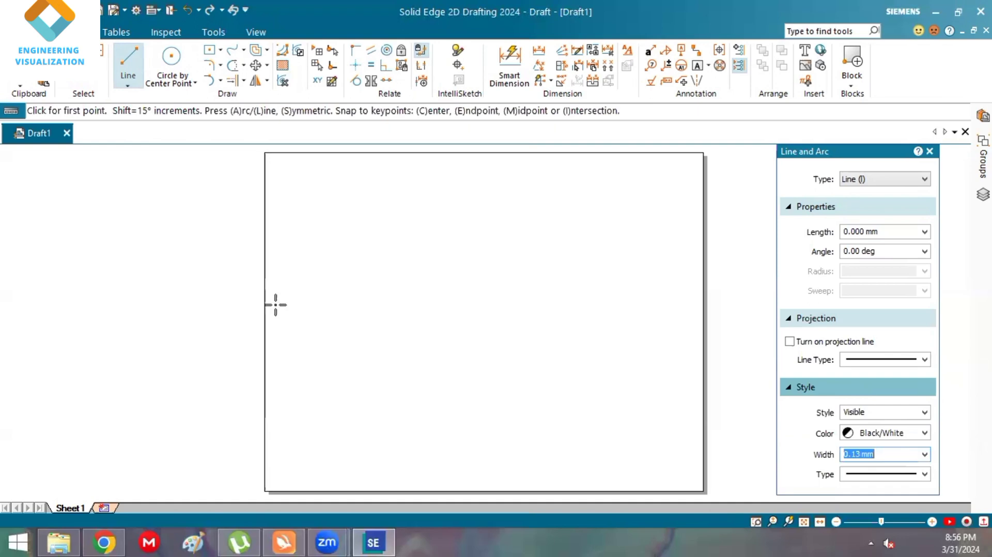
left_click(378, 312)
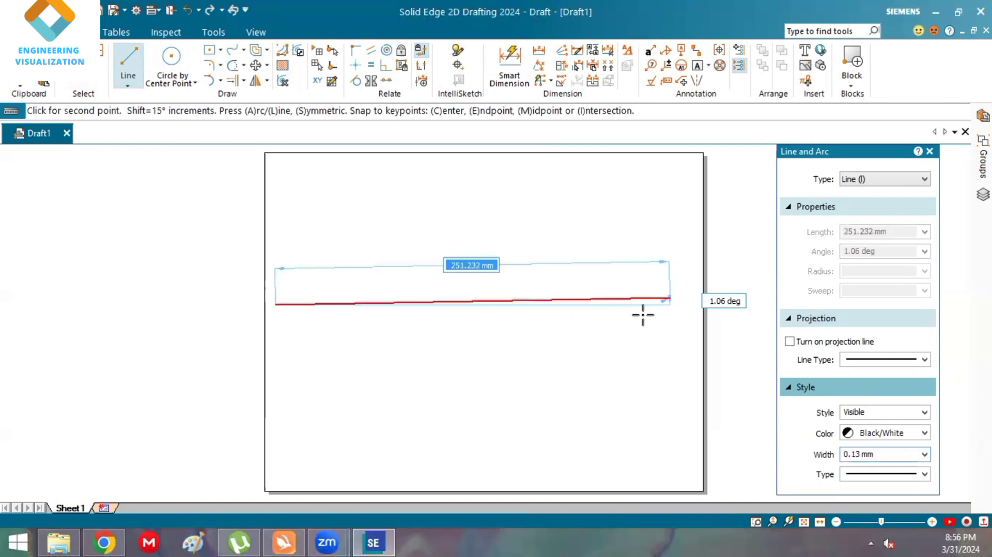
left_click(689, 305)
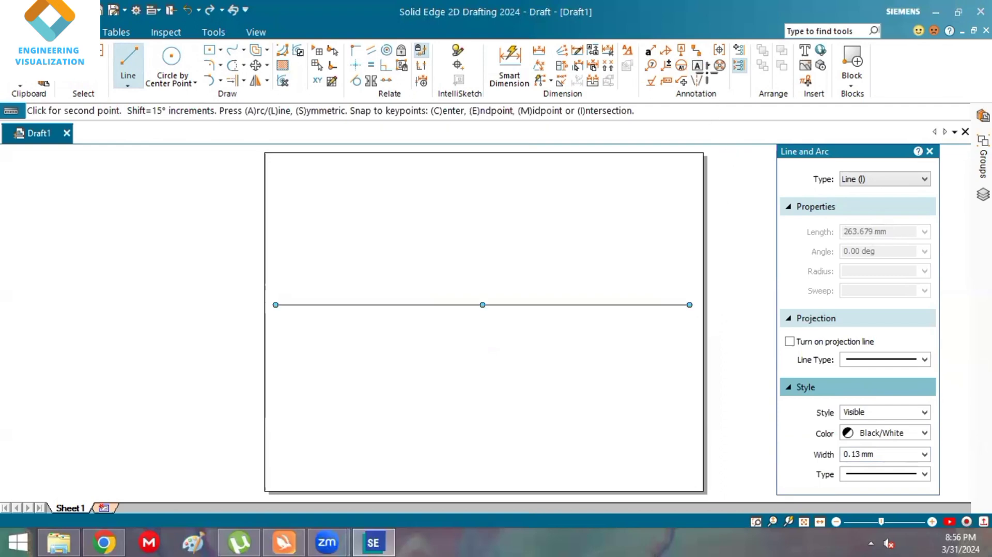
Label the reference line with size 5 text: x and y at its ends, hp below and vp above its x end.
left_click(699, 67)
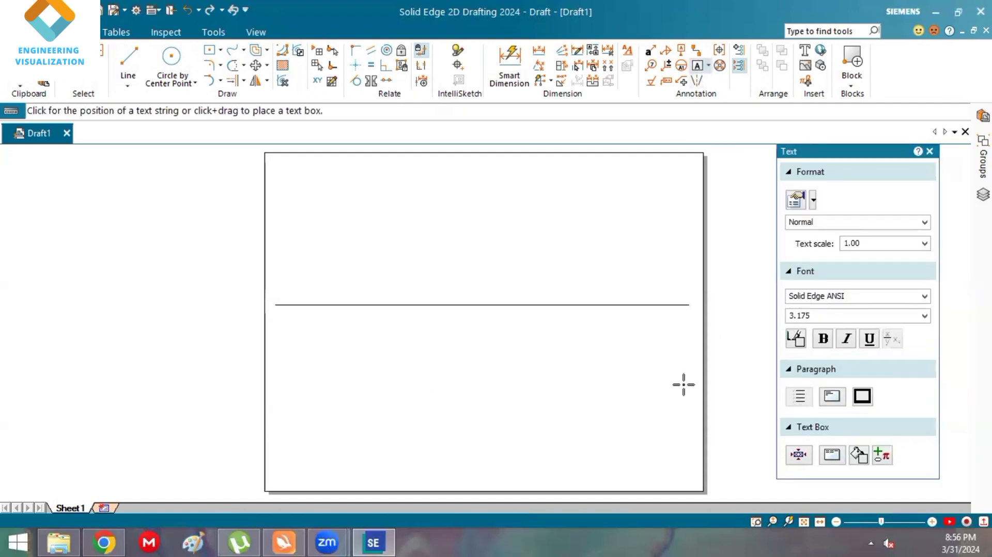
left_click(811, 314)
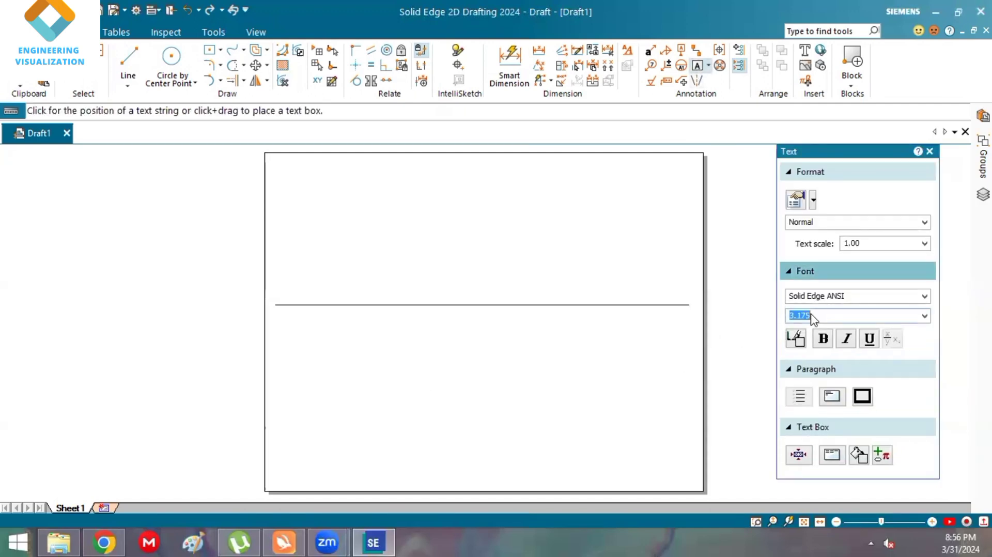
type("5")
left_click(272, 311)
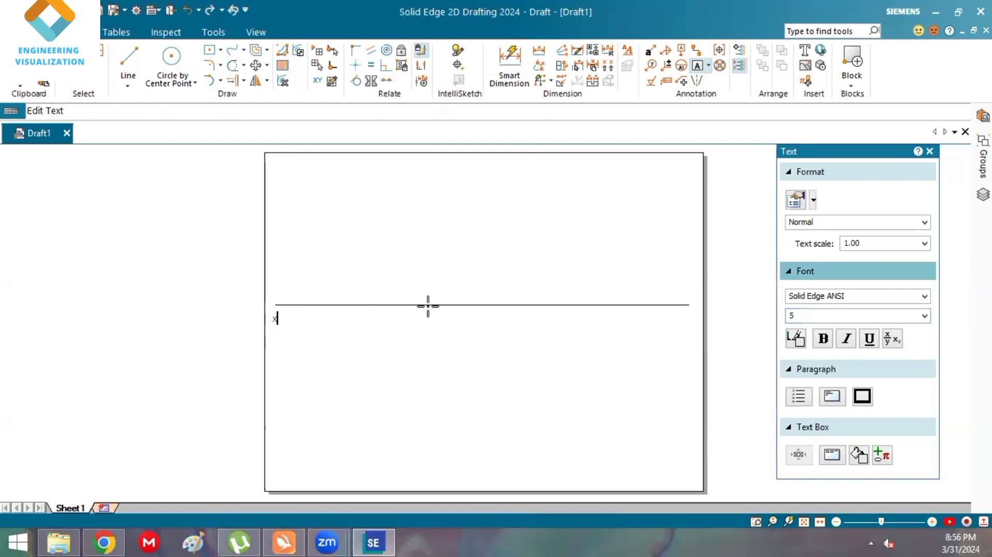
type("x")
left_click(691, 310)
type("y")
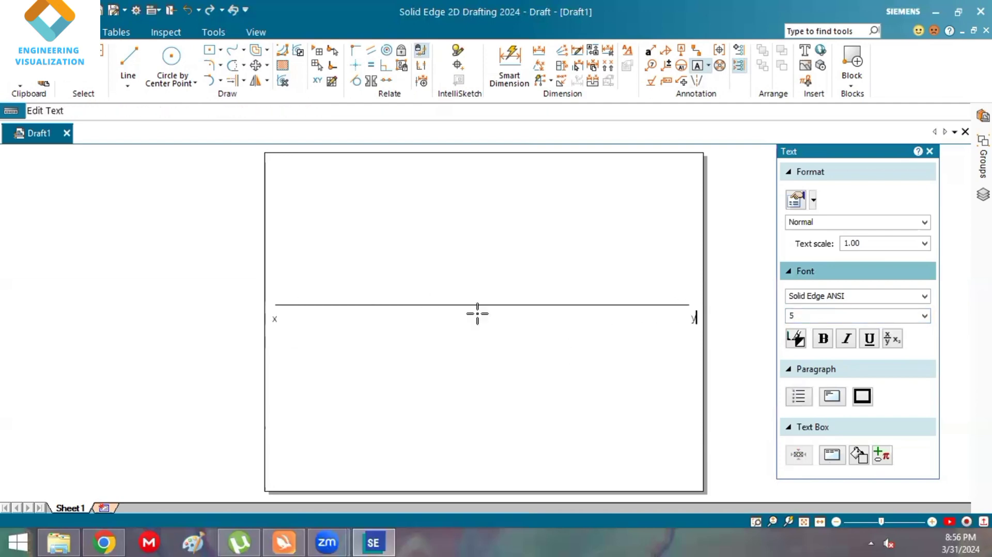
key("Escape")
left_click(284, 309)
type("hp")
Check Problem 22 in the Chrome PDF and, back in Solid Edge, offset the xy line 40 mm below and 40 mm above.
left_click(119, 541)
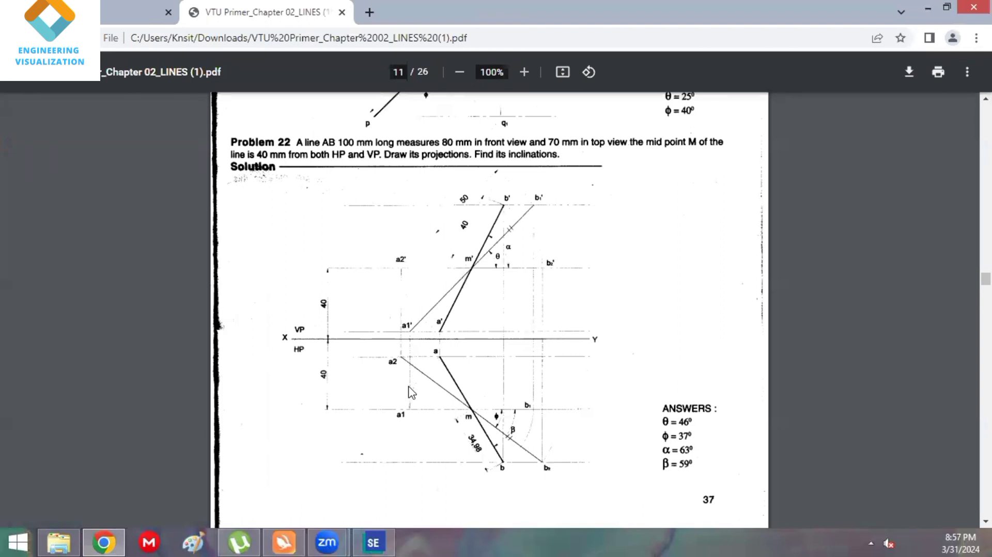
left_click(372, 541)
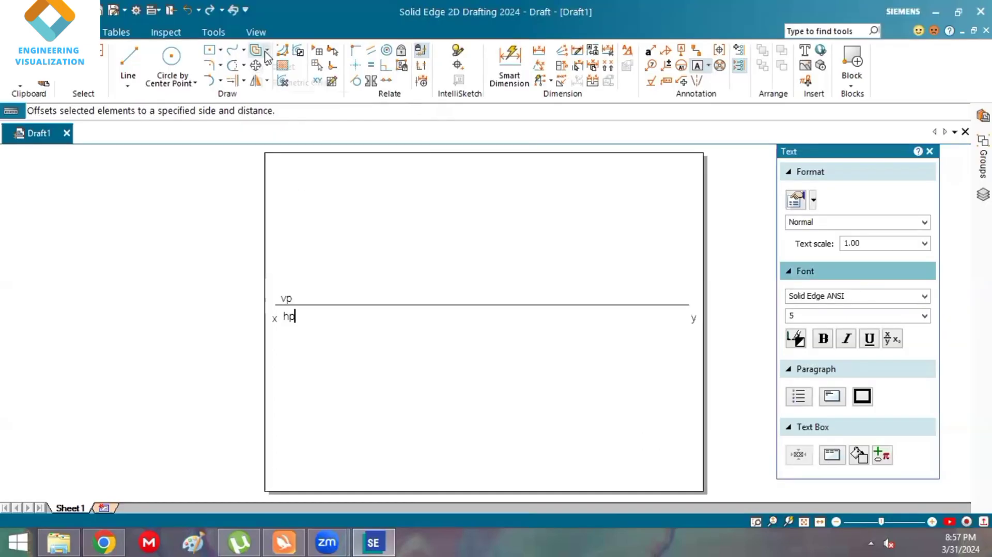
left_click(266, 52)
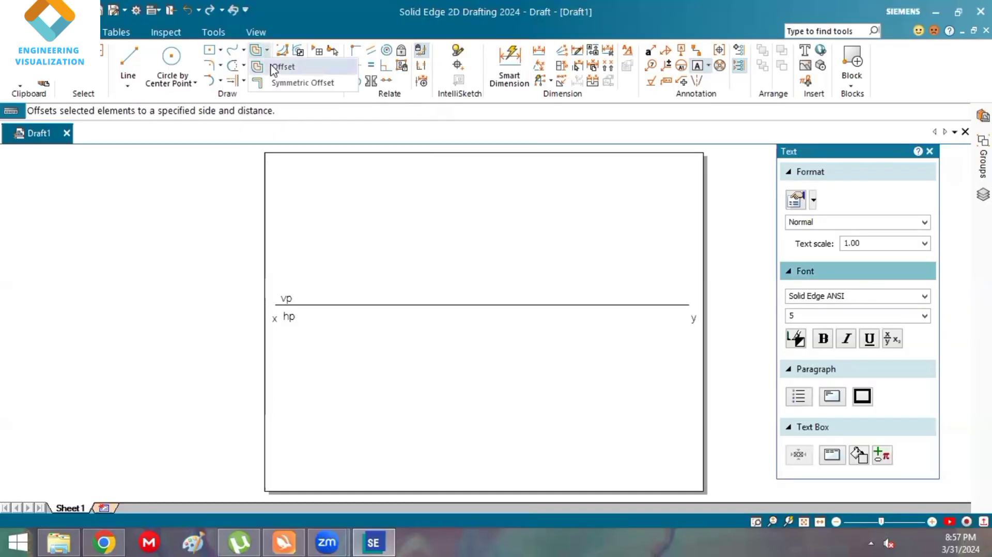
left_click(276, 65)
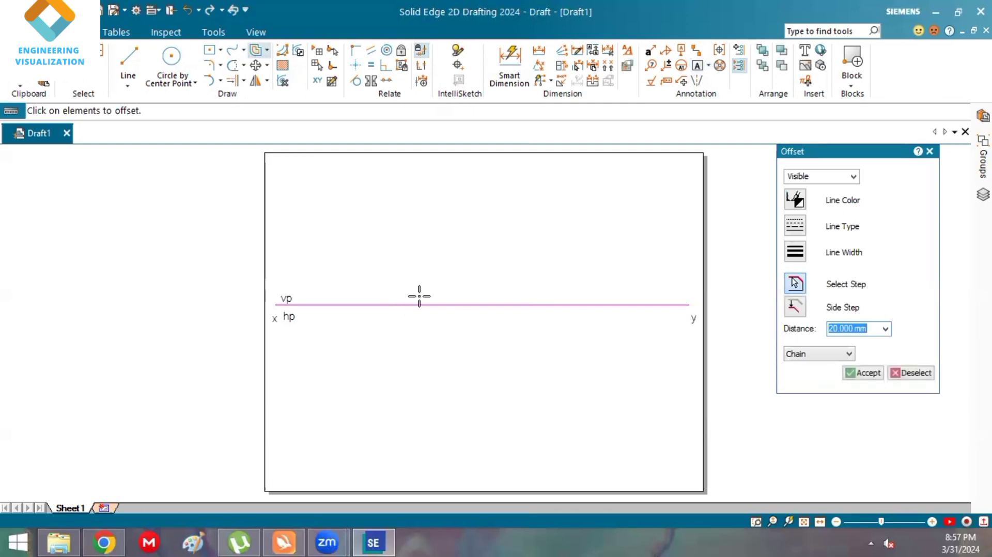
type("40")
key("Return")
left_click(419, 296)
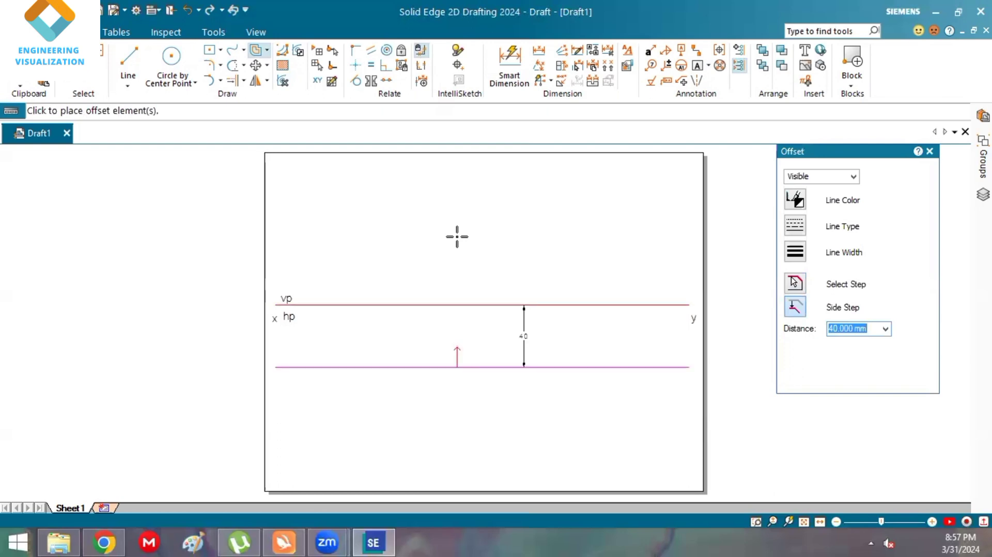
left_click(491, 211)
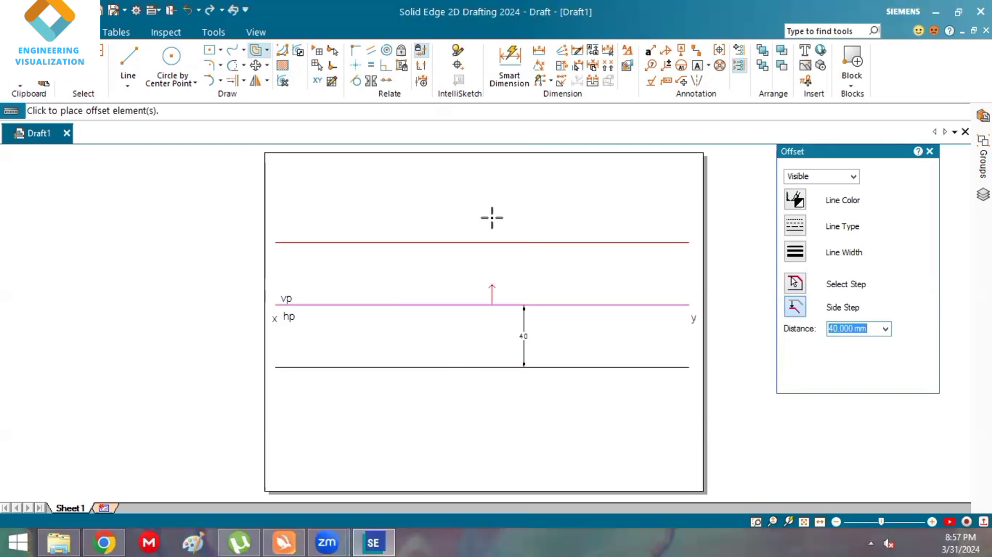
left_click(569, 229)
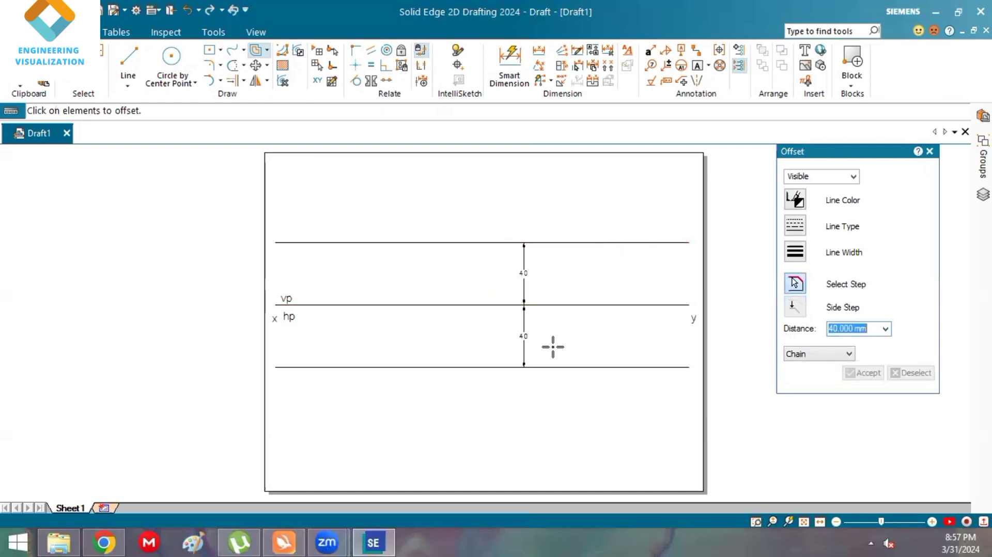
Set the projection line type of the upper and lower offset lines to the alternating long-dash, short-dash pattern.
left_click(78, 82)
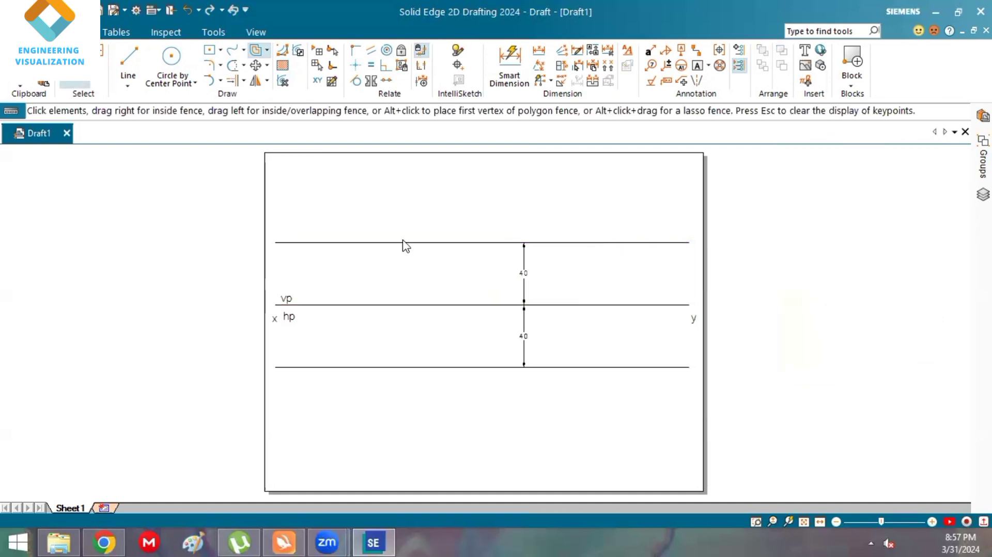
left_click(403, 242)
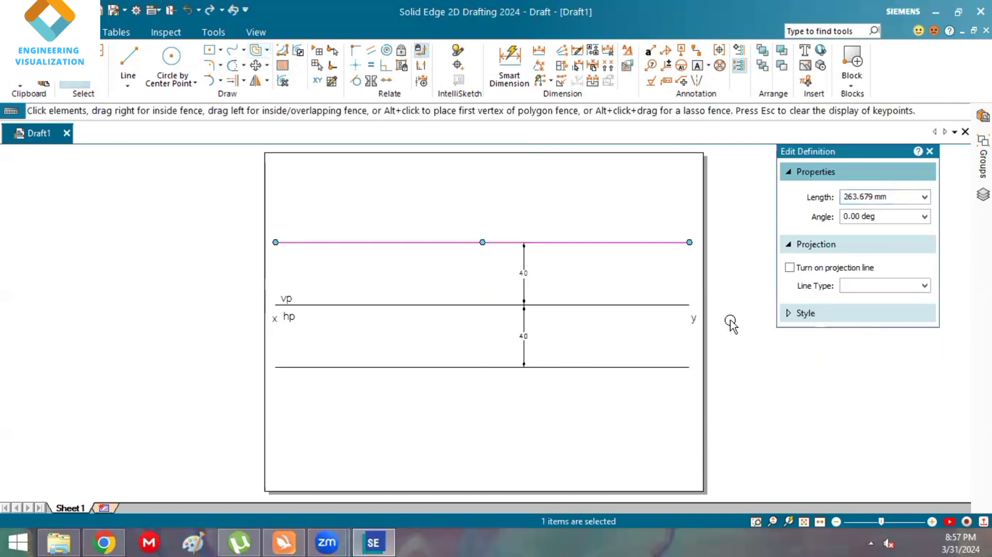
left_click(924, 285)
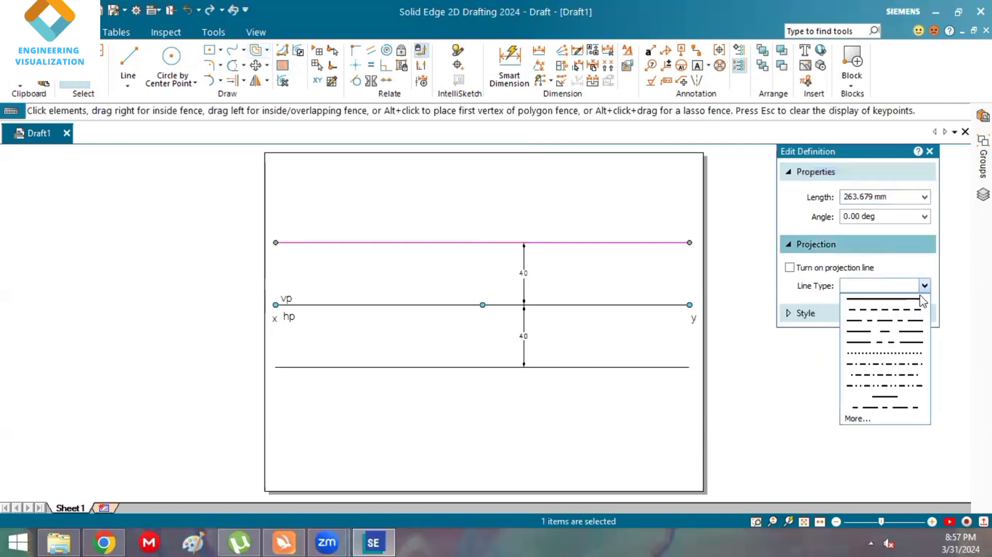
left_click(903, 326)
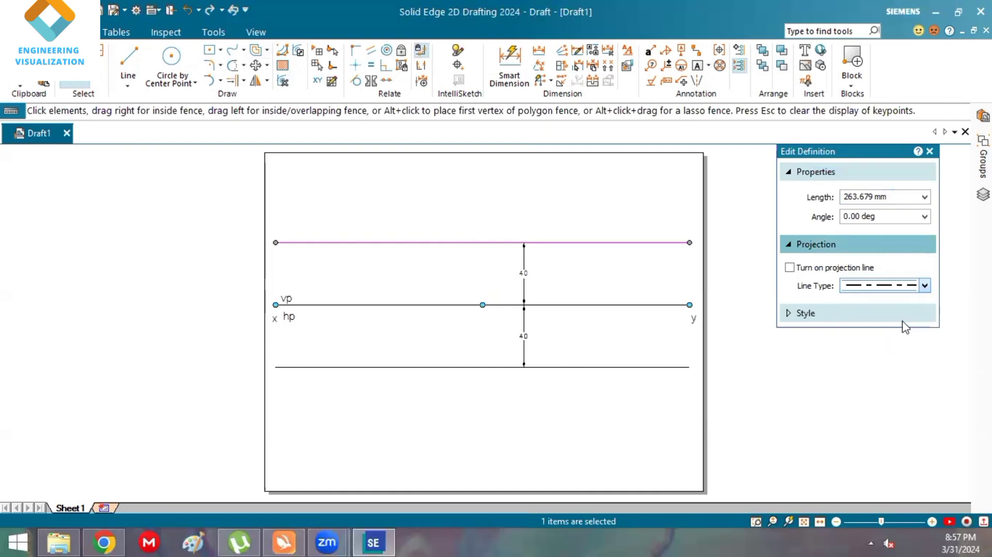
left_click(646, 368)
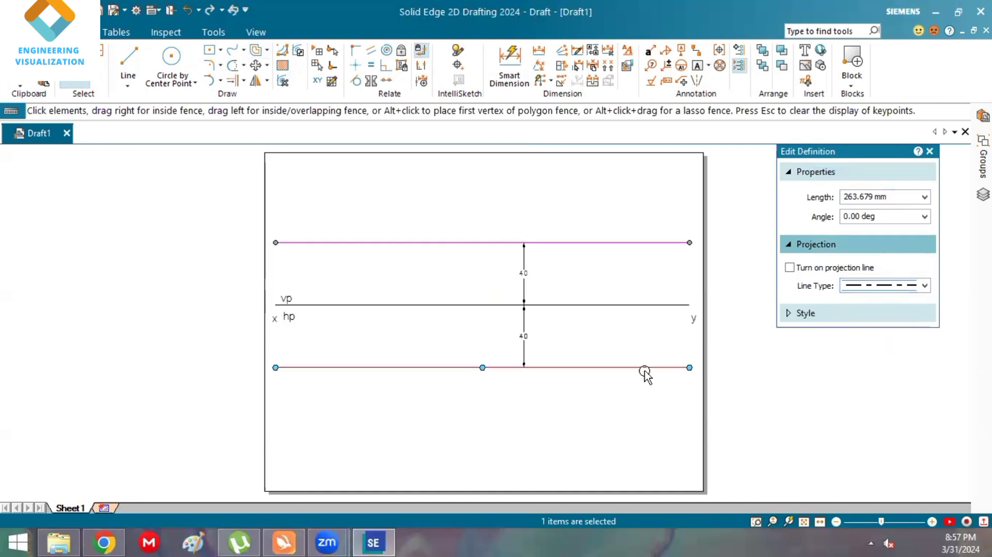
left_click(924, 286)
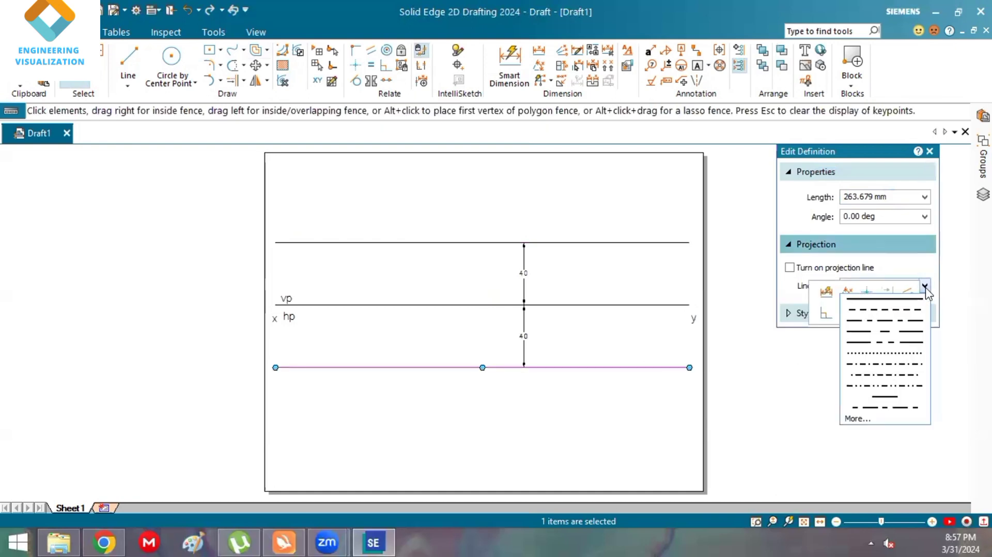
left_click(903, 326)
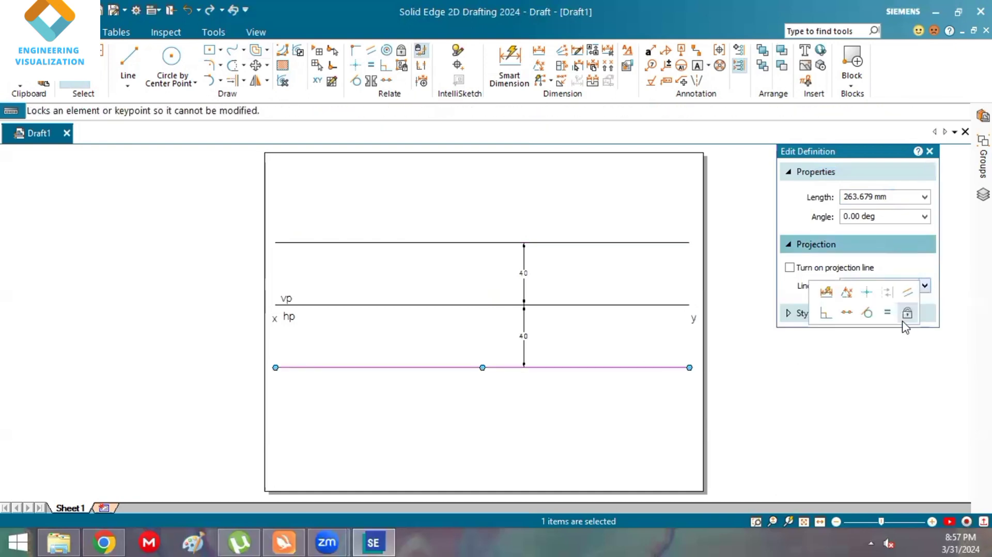
Reapply the alternating long-dash, short-dash projection line type to the upper offset line.
left_click(500, 401)
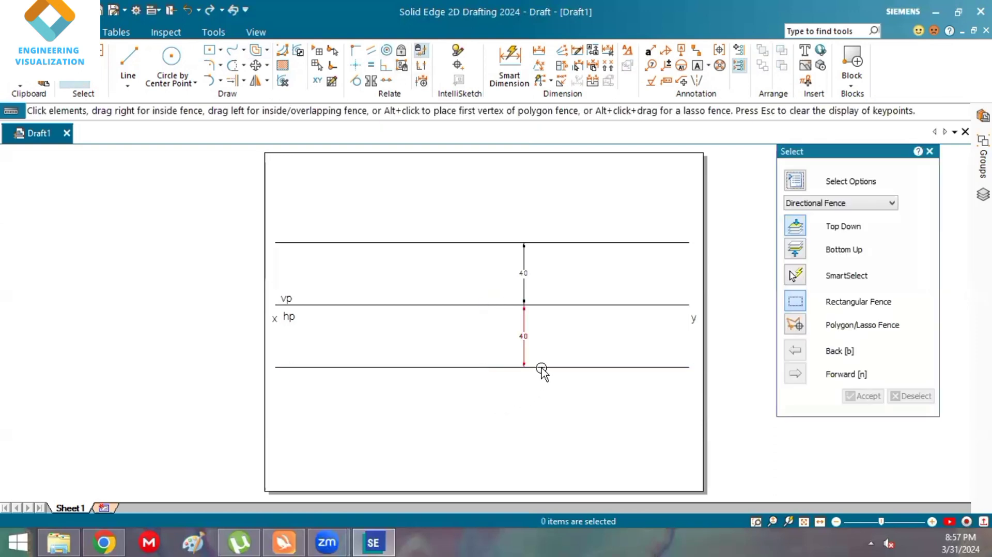
left_click(563, 368)
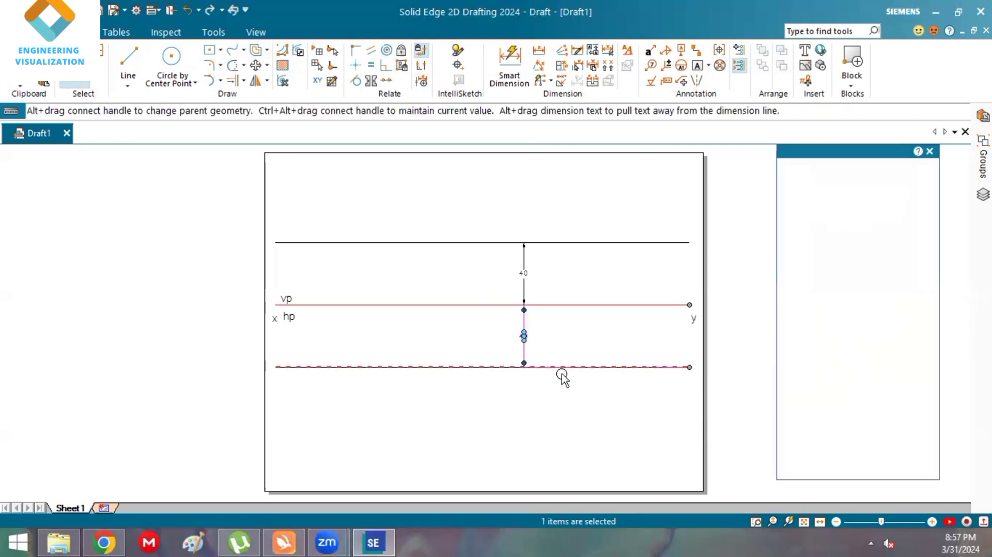
left_click(568, 243)
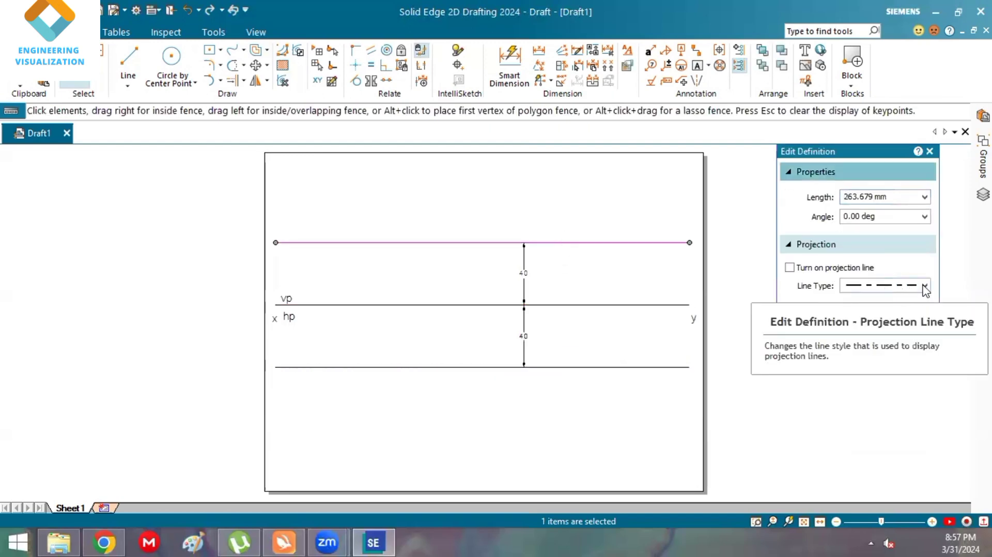
left_click(925, 285)
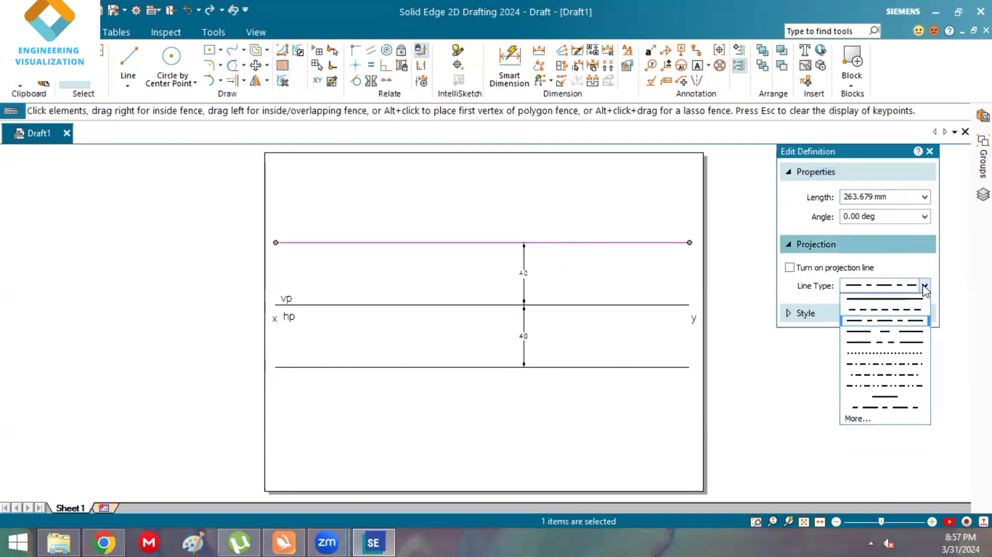
left_click(902, 321)
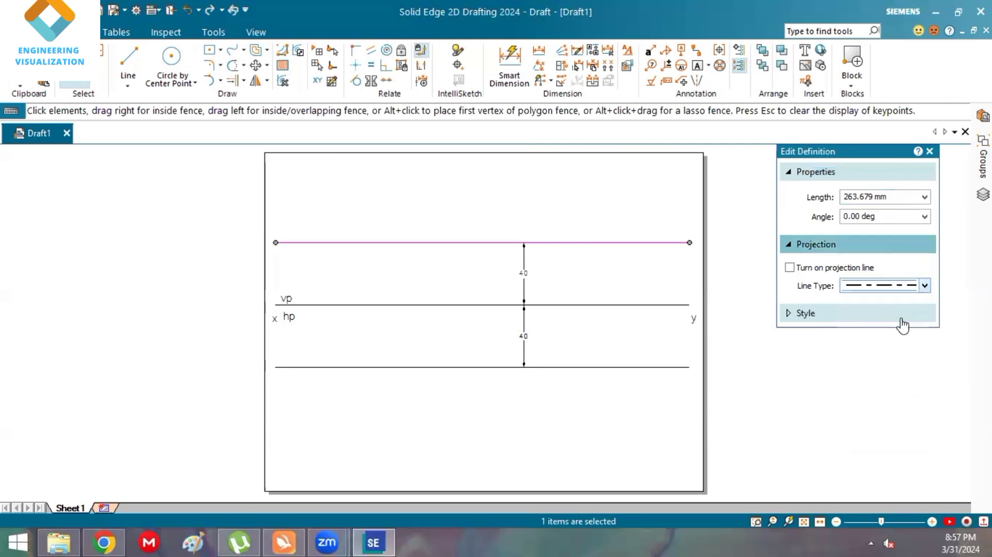
left_click(618, 243)
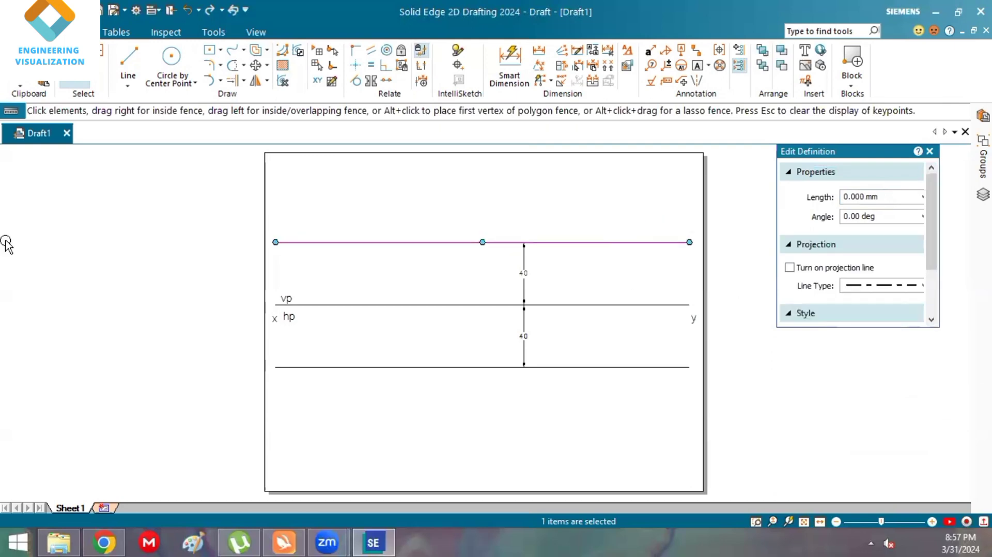
key("Escape")
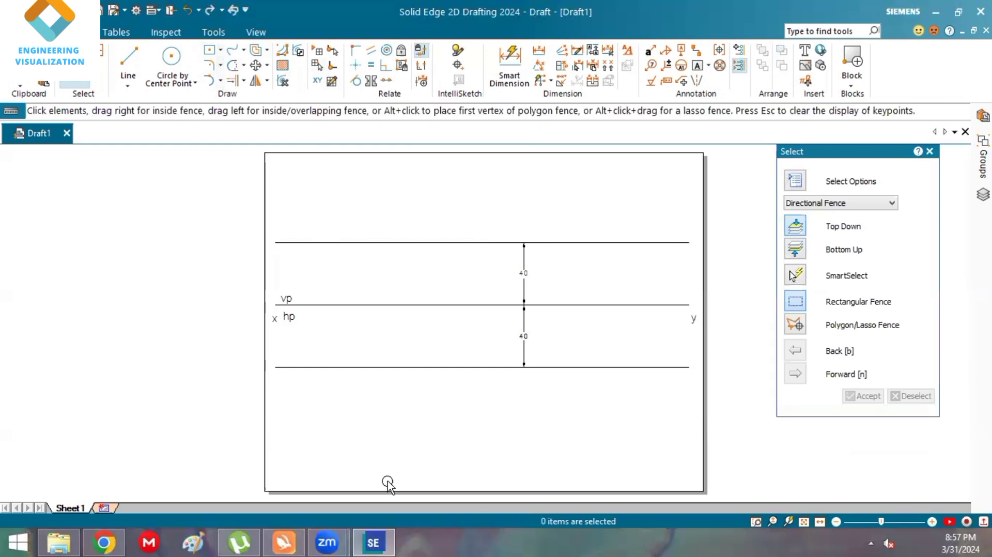
Check the Problem 22 solution figure in the Chrome PDF and return to Solid Edge.
key("alt+Tab")
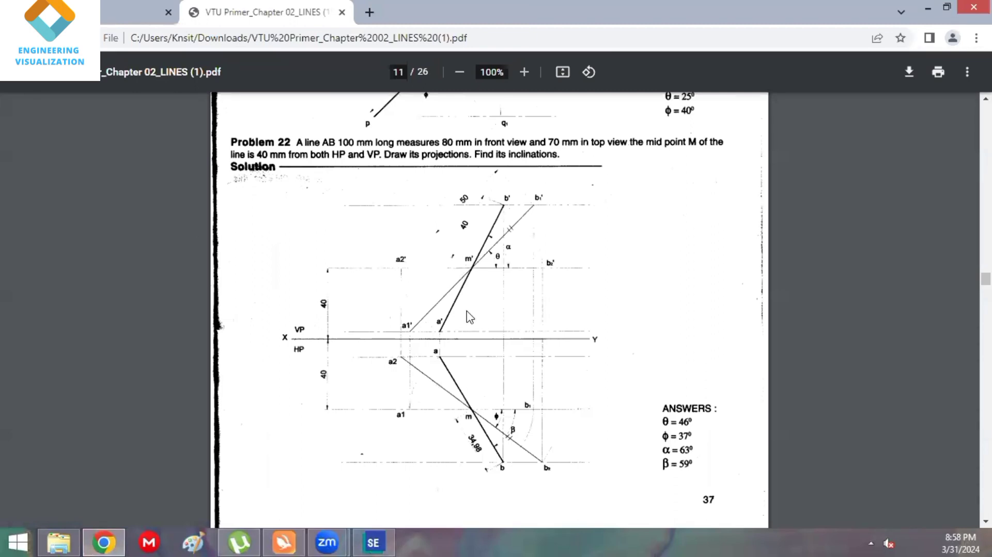
left_click(372, 541)
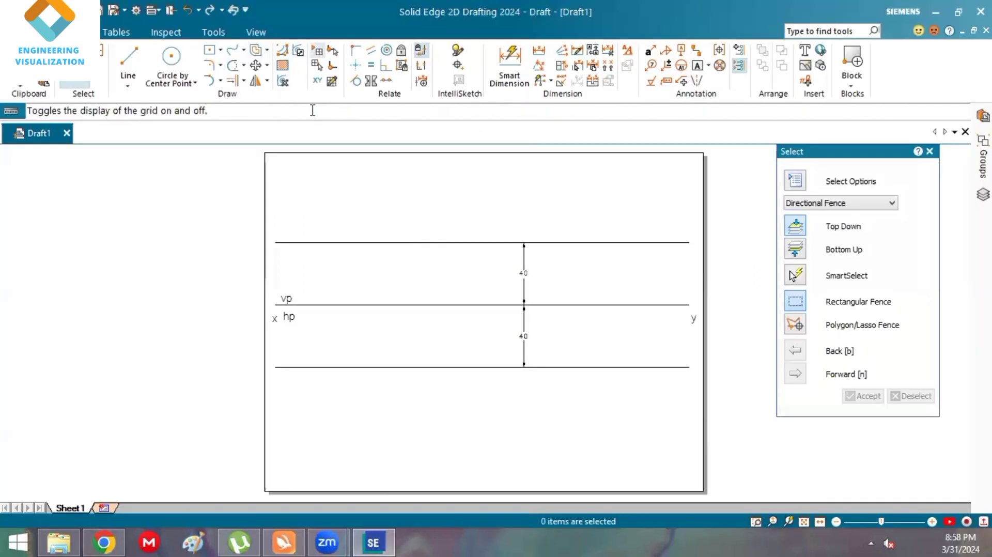
left_click(128, 66)
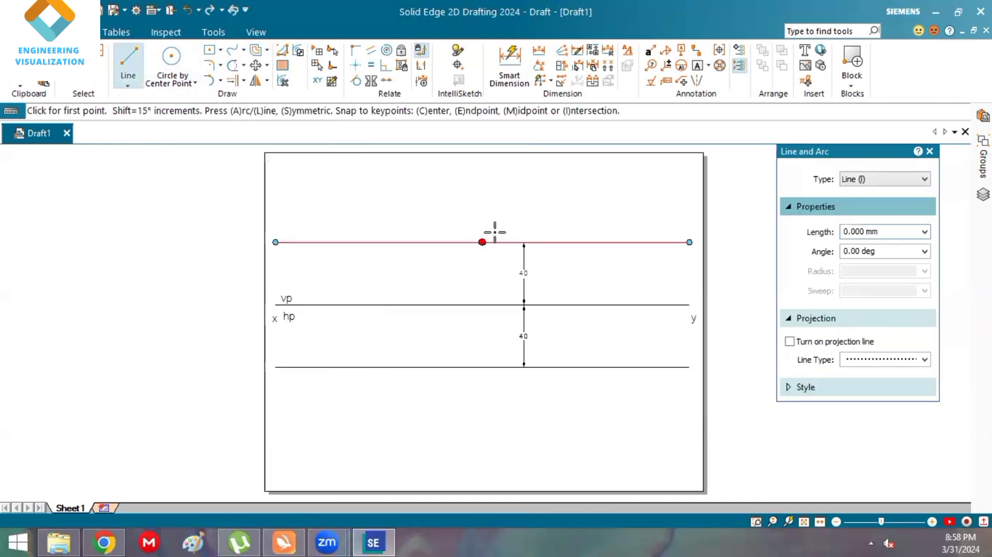
left_click(483, 242)
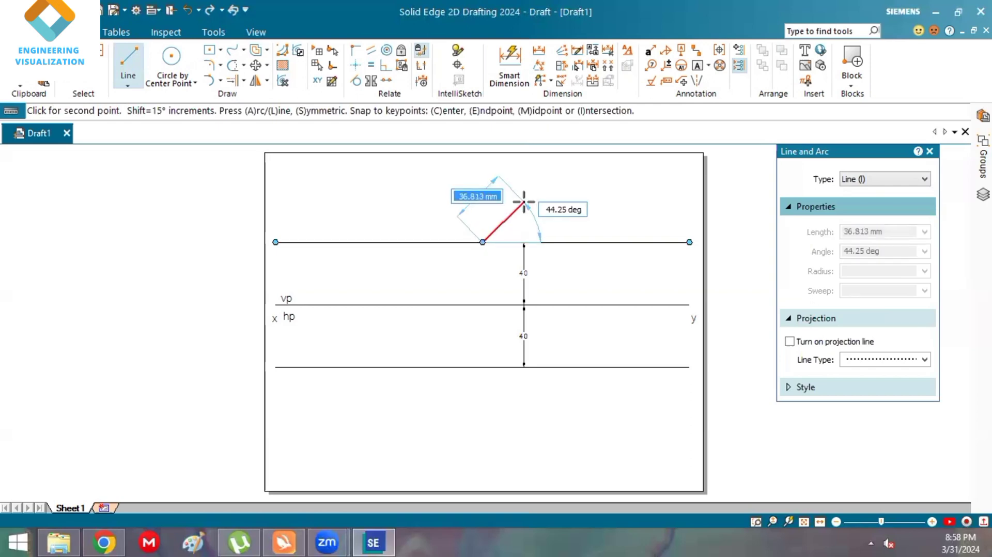
right_click(524, 202)
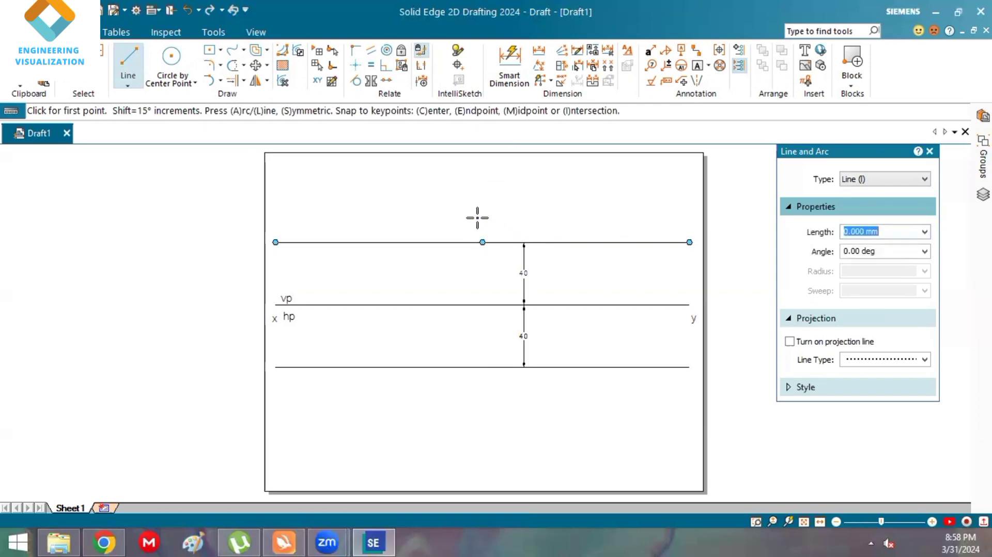
Draw a 50 mm radius arc by center from the upper offset line's midpoint, sweeping about 31° above and right of it.
left_click(221, 81)
left_click(228, 129)
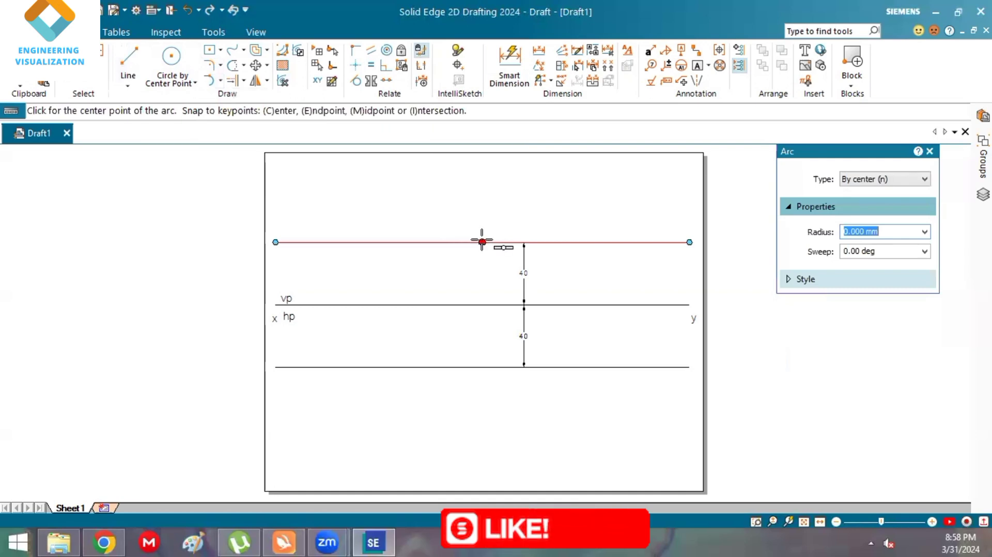
left_click(482, 242)
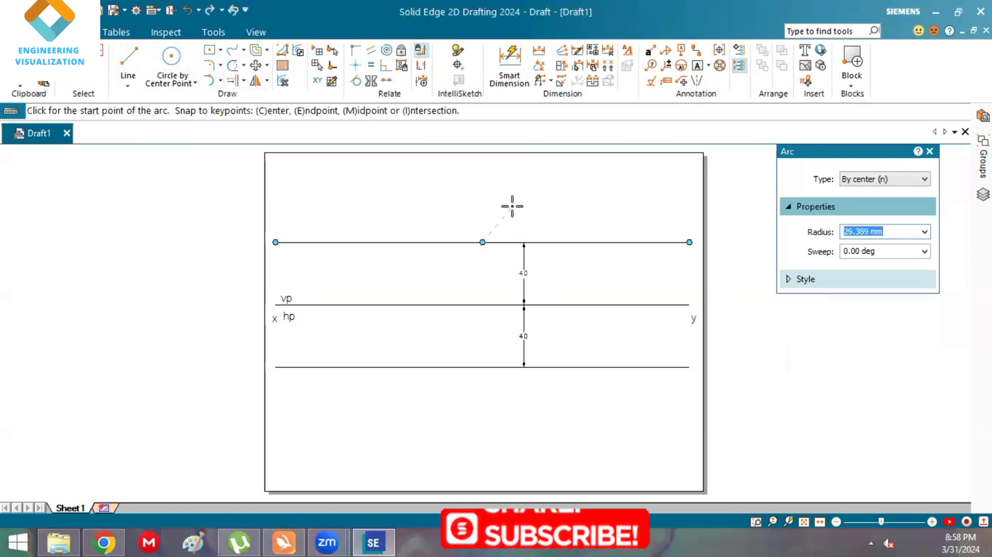
type("50")
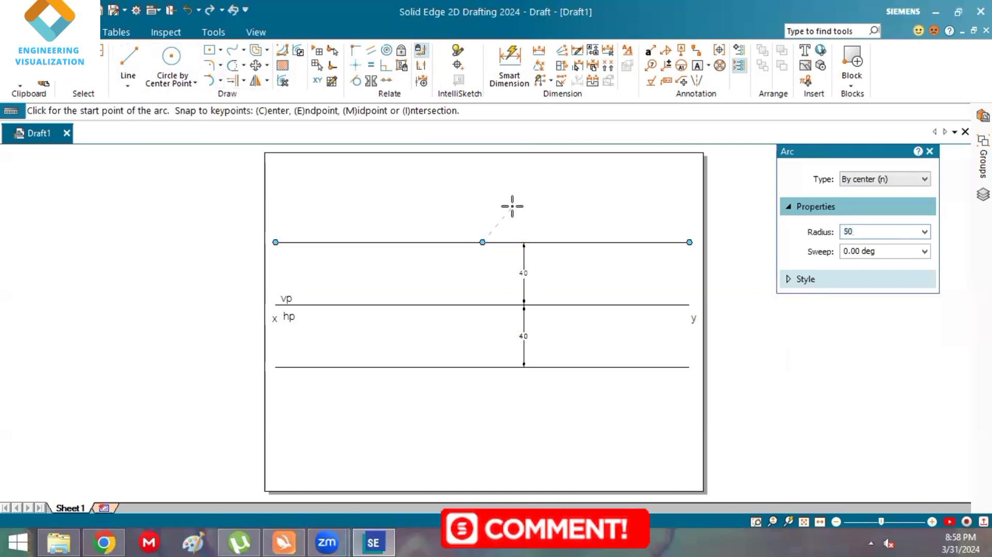
key("Return")
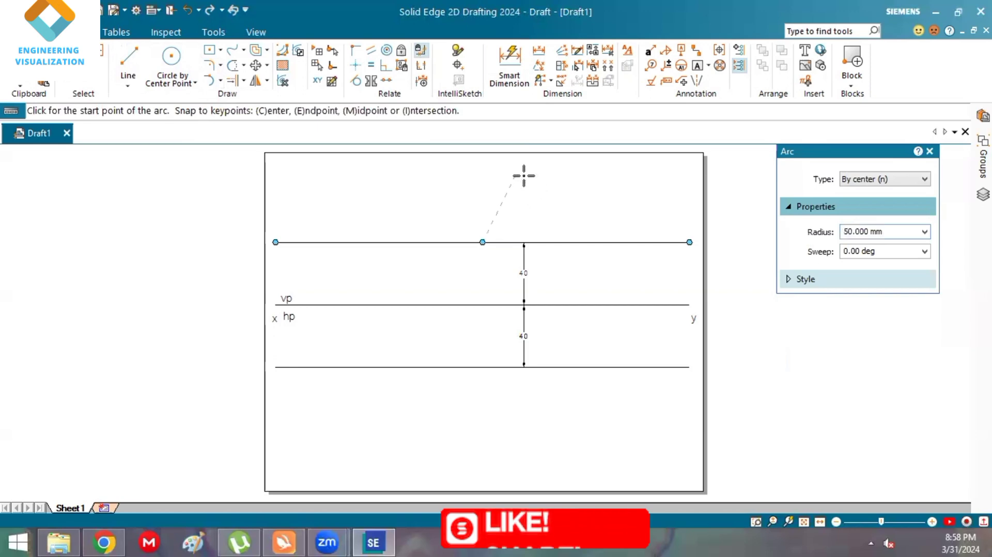
left_click(518, 173)
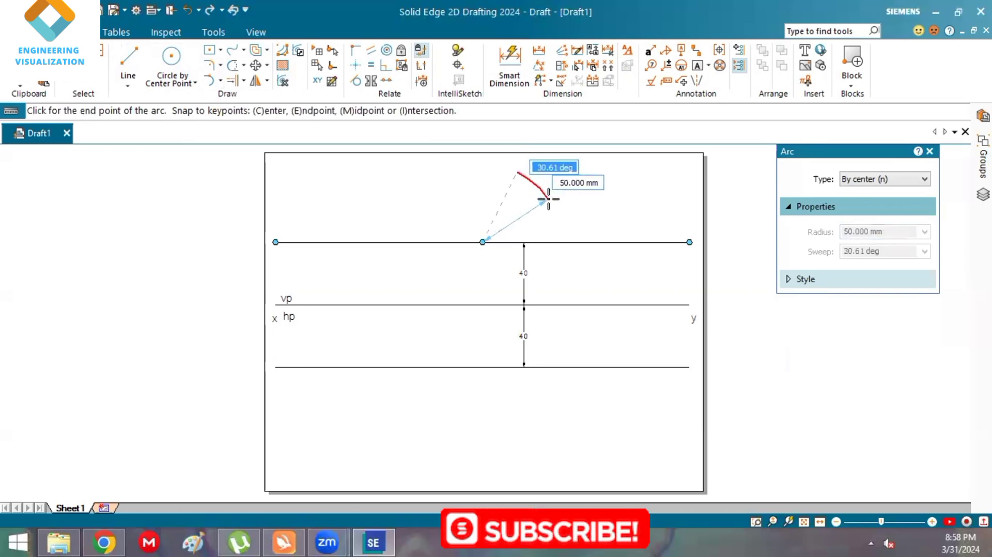
left_click(547, 197)
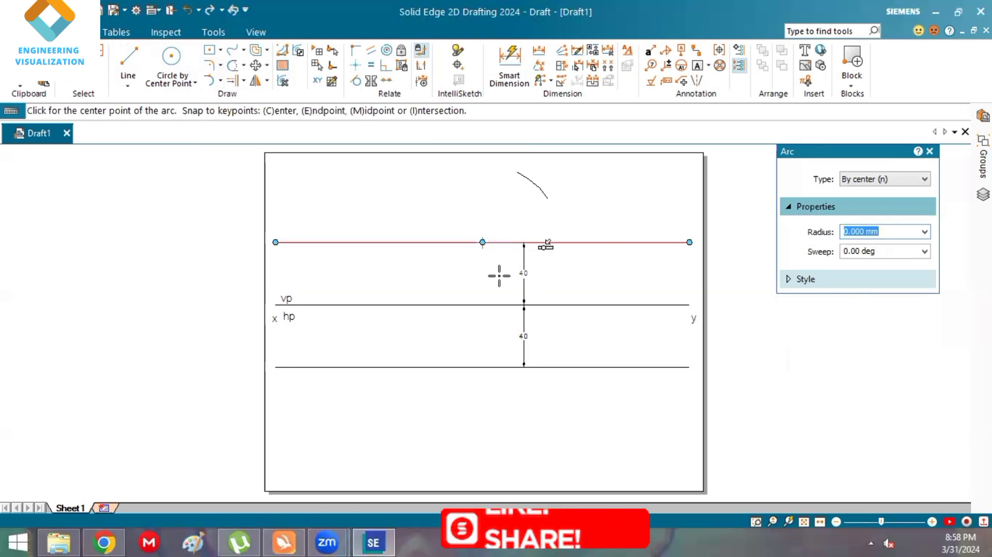
Check Problem 22 in the Chrome PDF and, back in Solid Edge, draw a 40 mm radius arc above the upper offset line, centred on its midpoint.
left_click(113, 538)
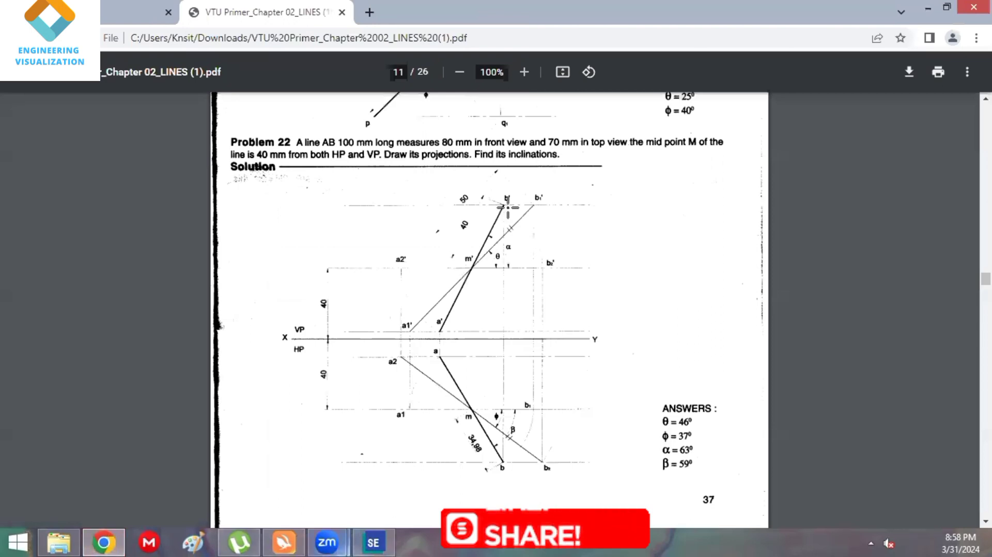
key("alt+Tab")
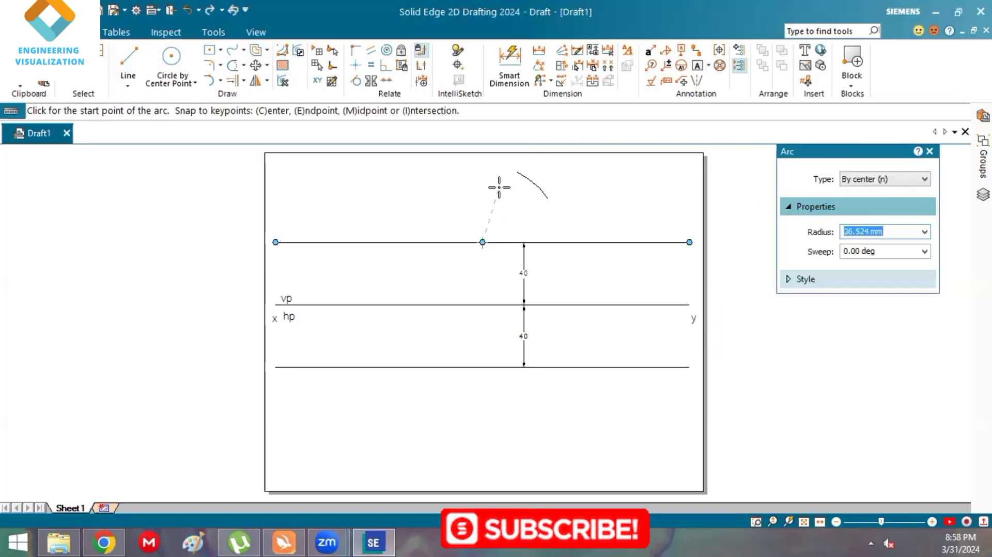
type("40")
key("Return")
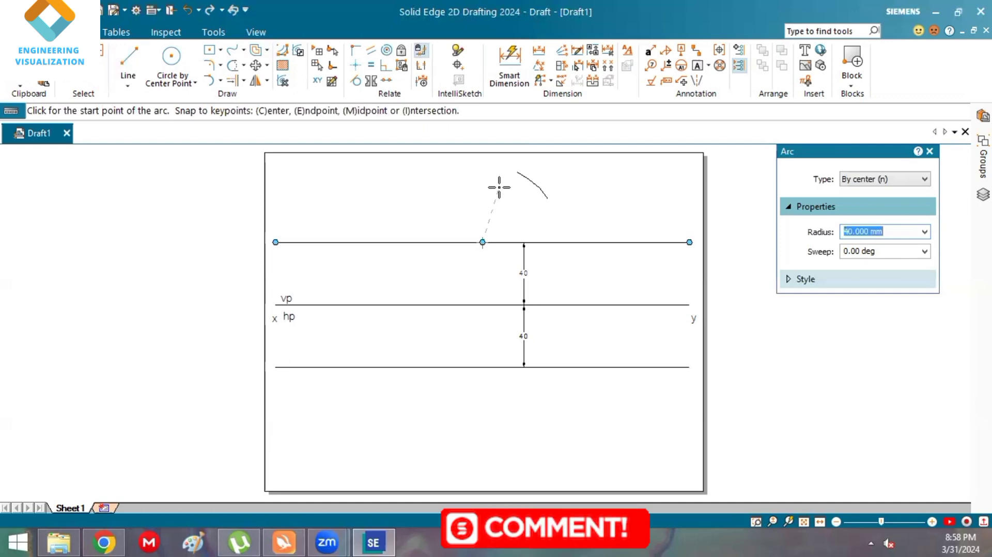
left_click(483, 177)
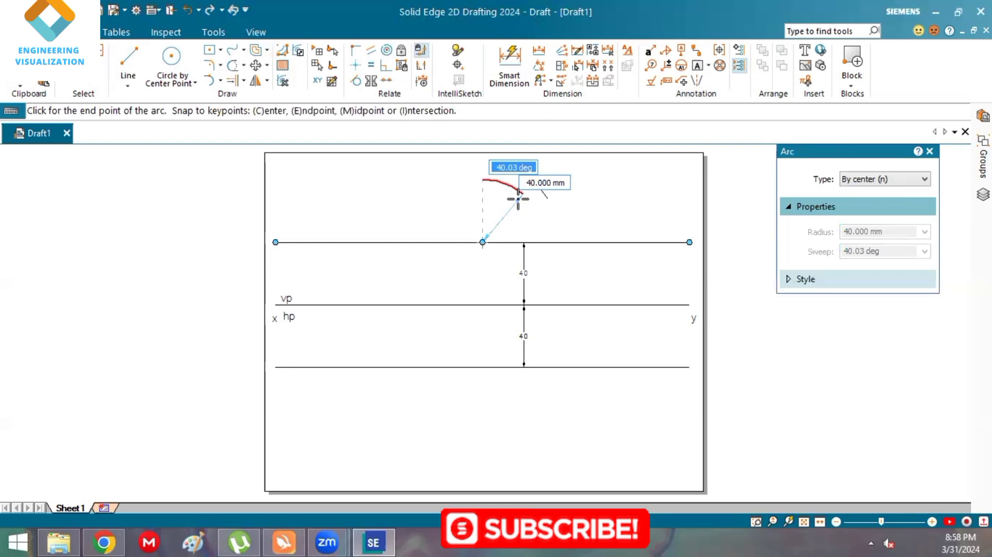
left_click(522, 194)
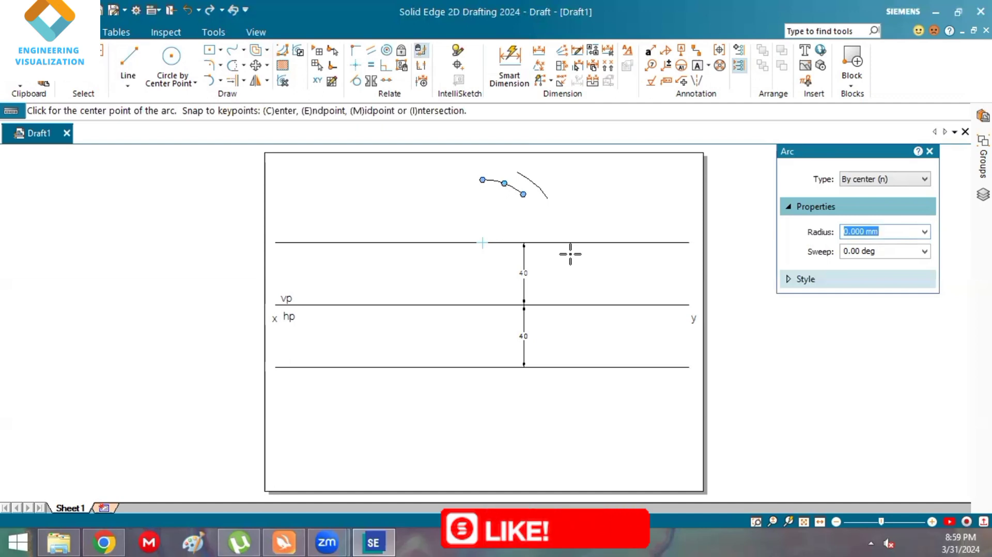
Draw a short 40 mm radius arc centred on the upper offset line's midpoint, below and left of it, just above the xy line.
left_click(483, 242)
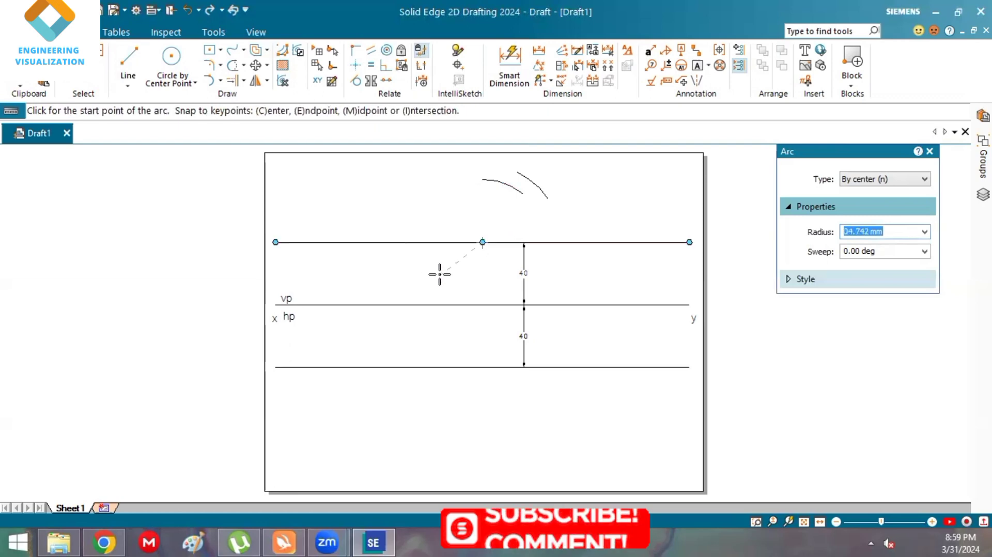
type("40")
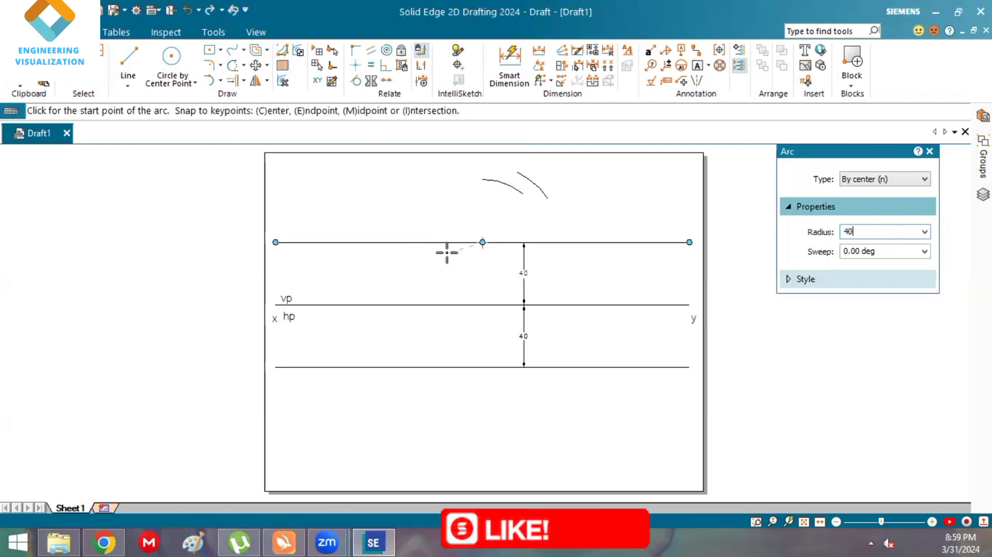
key("Return")
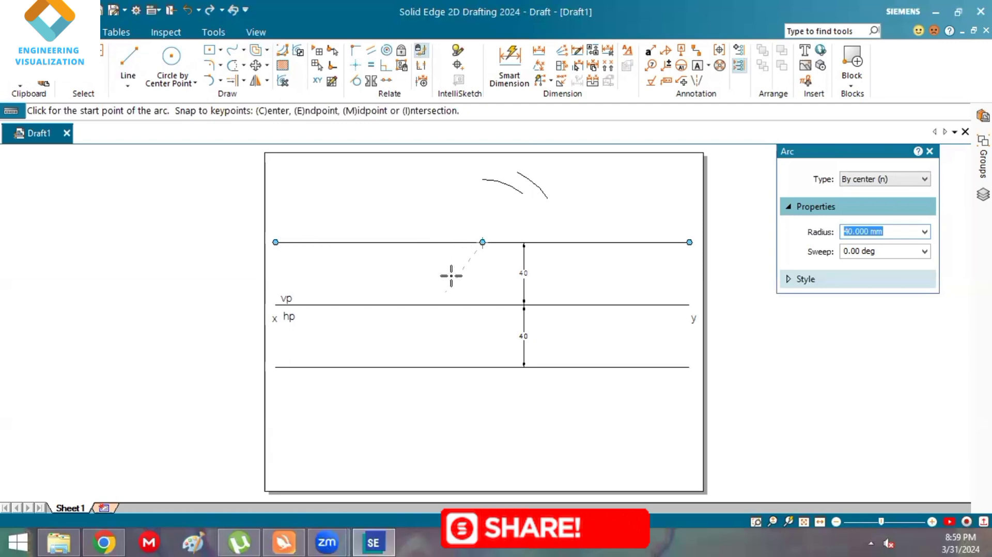
left_click(448, 273)
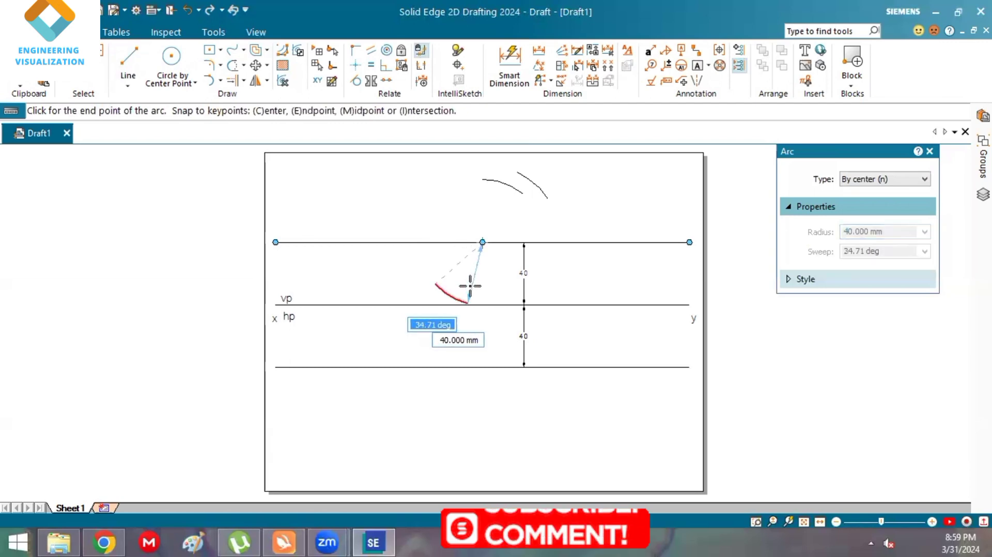
left_click(468, 285)
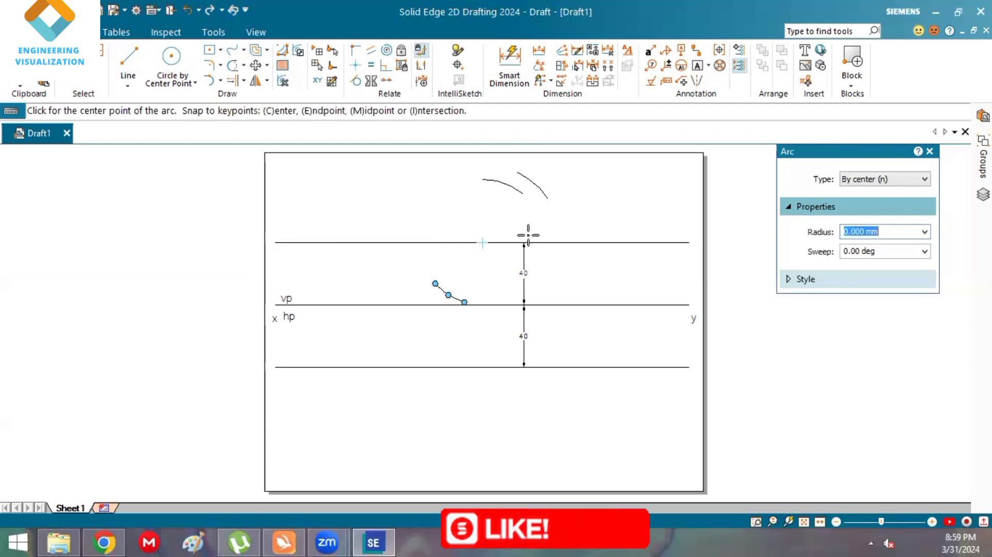
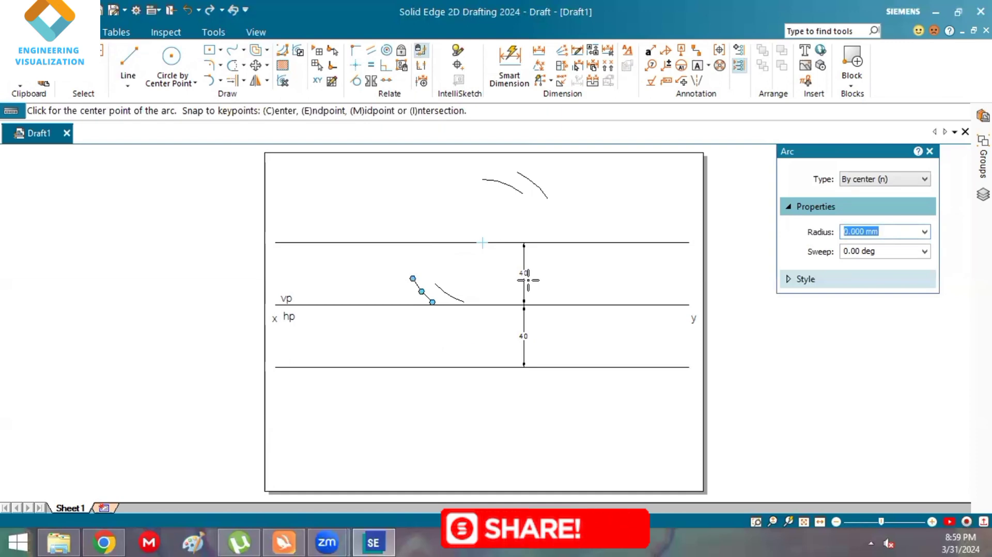
left_click(128, 57)
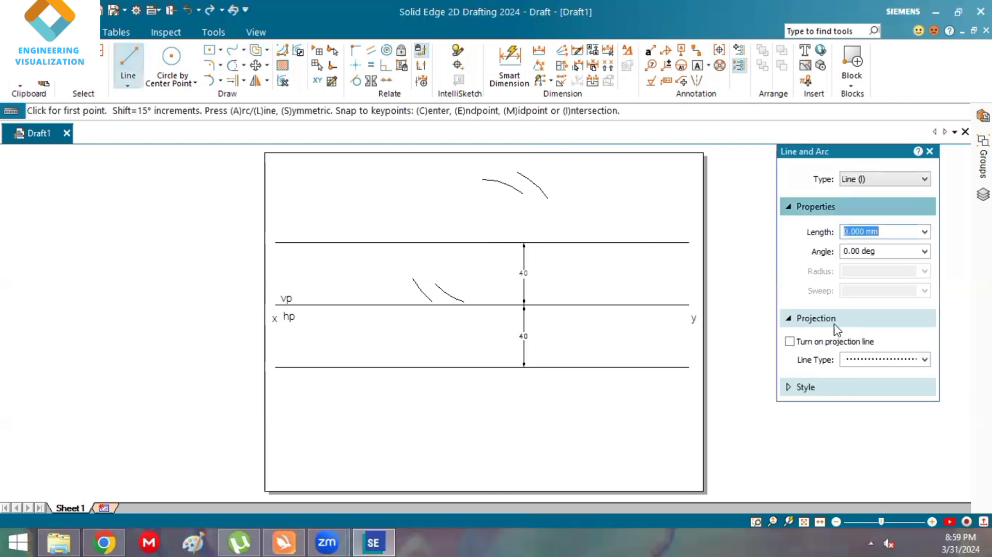
left_click(884, 360)
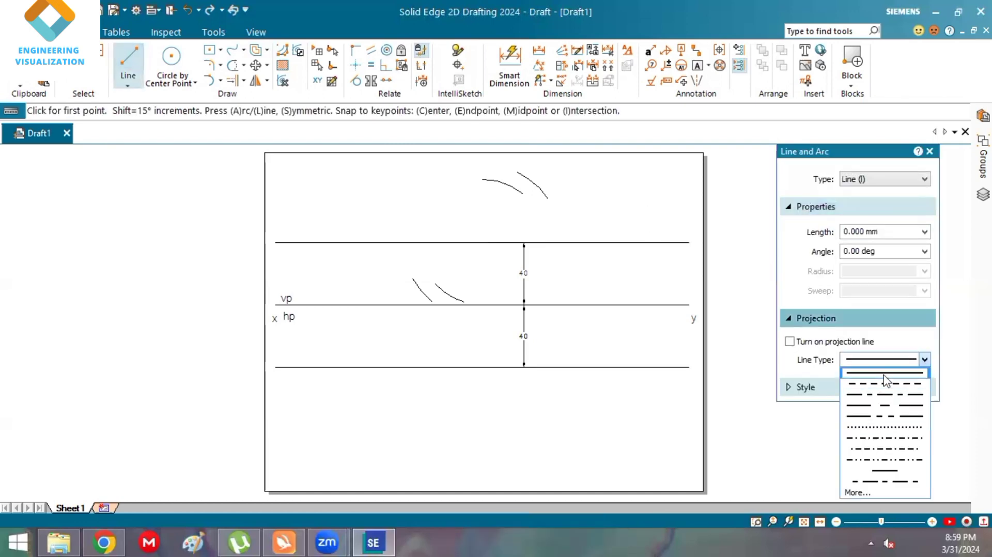
left_click(872, 371)
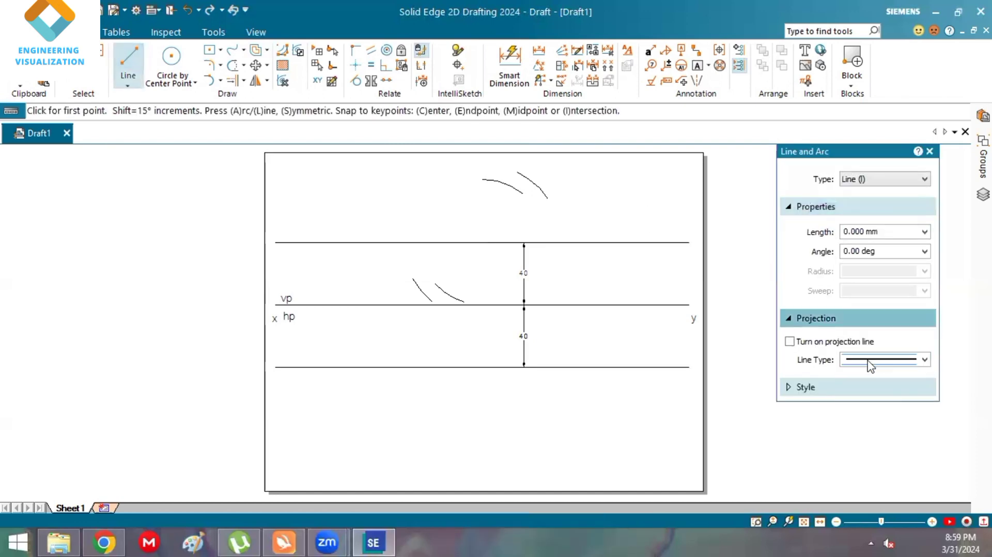
left_click(482, 242)
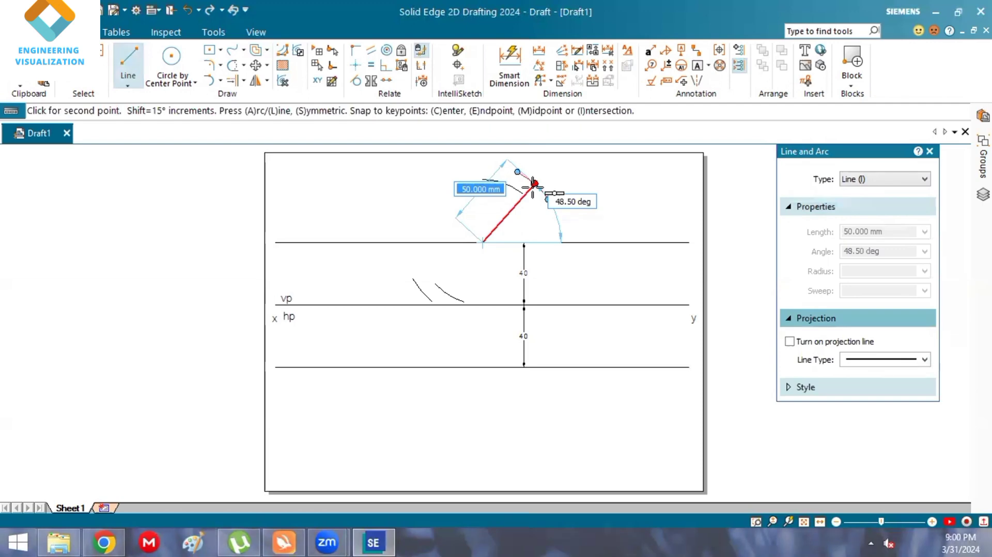
left_click(115, 540)
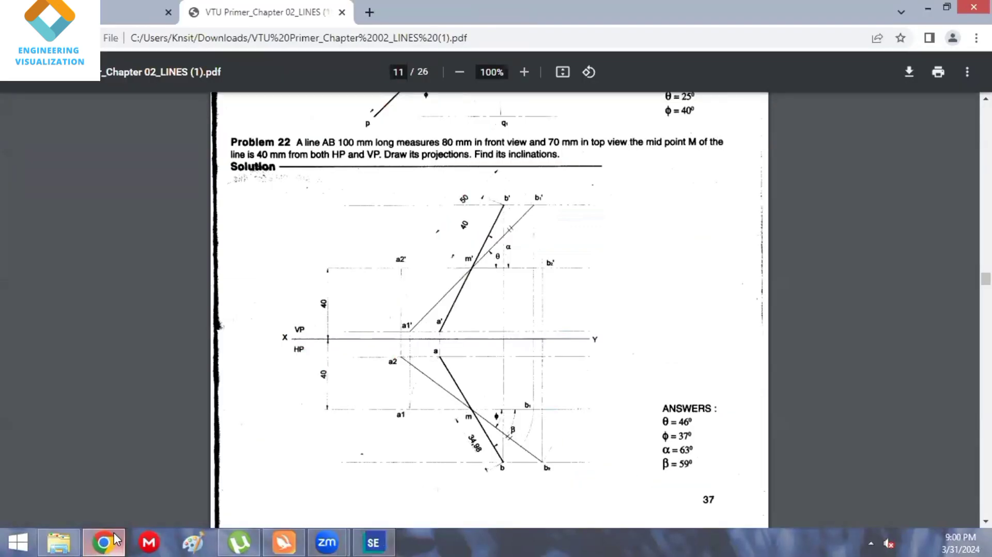
left_click(374, 541)
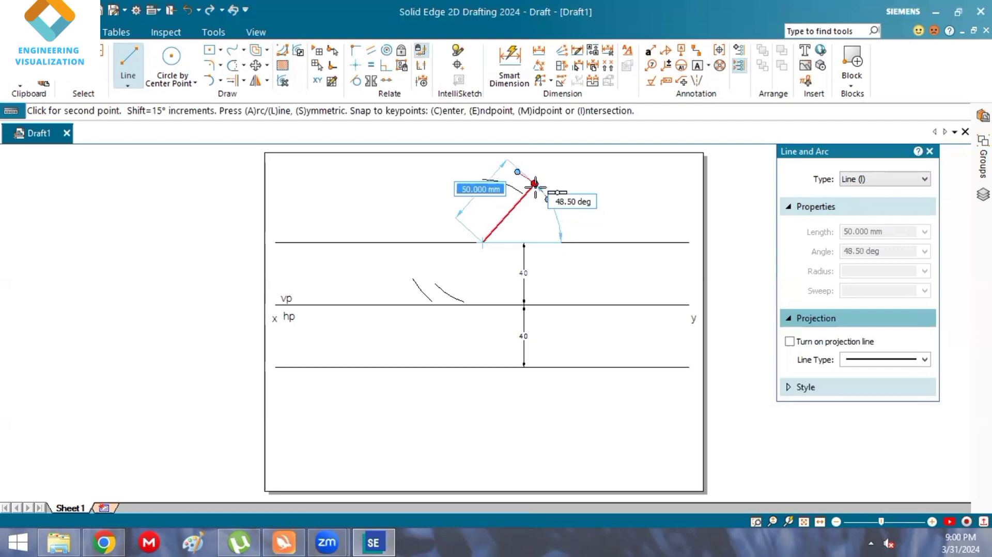
key("Escape")
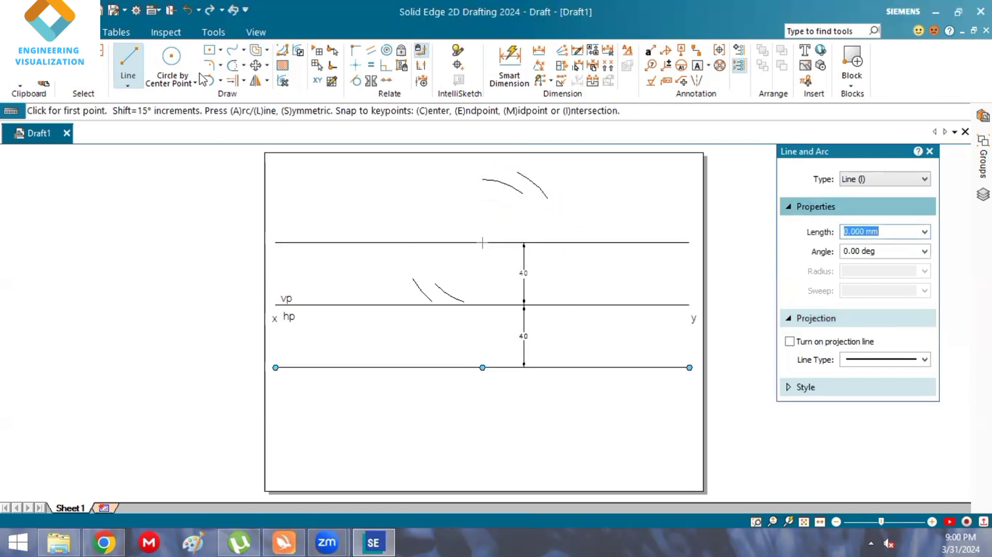
Draw a 50 mm radius arc centred on the lower offset line's midpoint, below and right of it, sweeping about 22°.
left_click(220, 80)
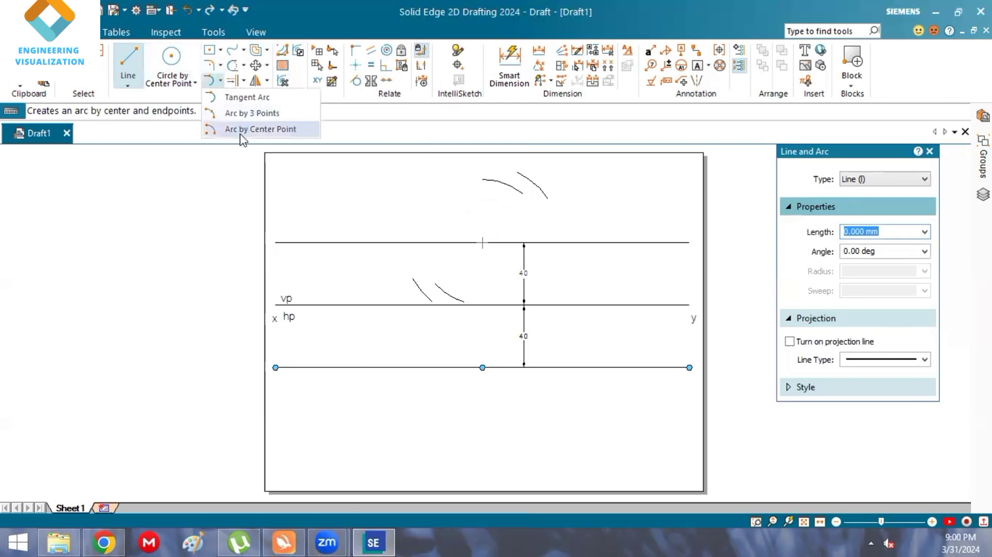
left_click(241, 132)
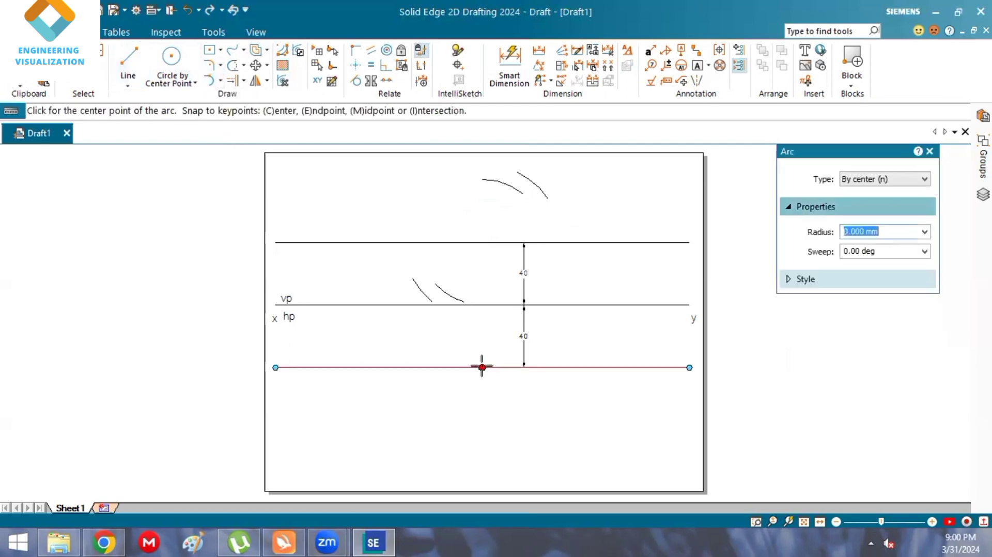
left_click(500, 376)
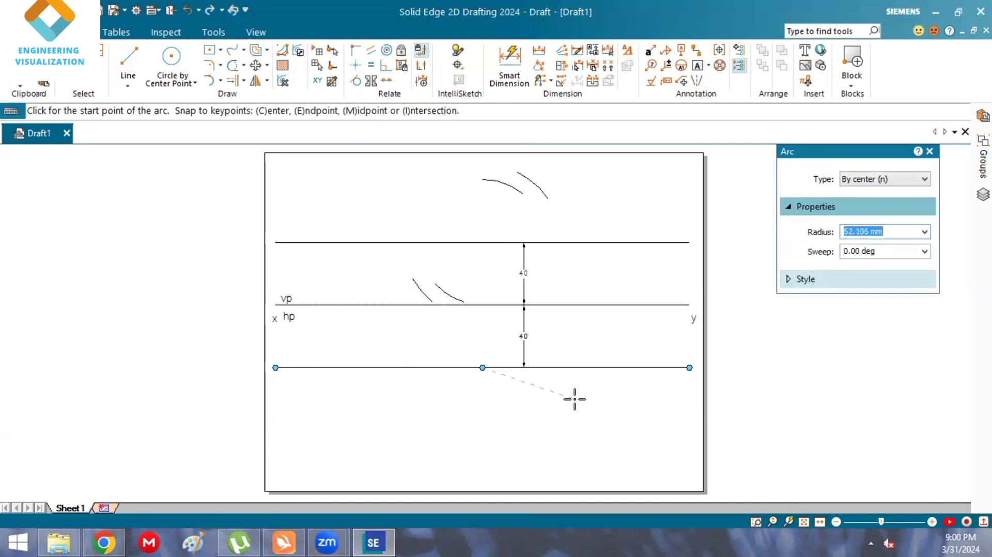
type("50")
key("Return")
left_click(526, 442)
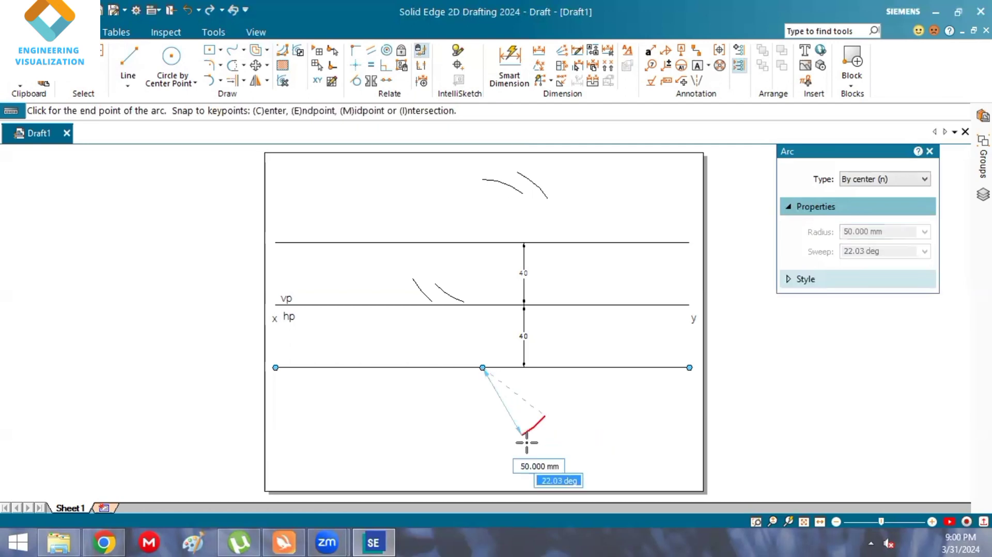
left_click(551, 394)
Draw a 50 mm radius arc centred on the lower offset line's midpoint, above and left of it, sweeping about 26°.
left_click(472, 343)
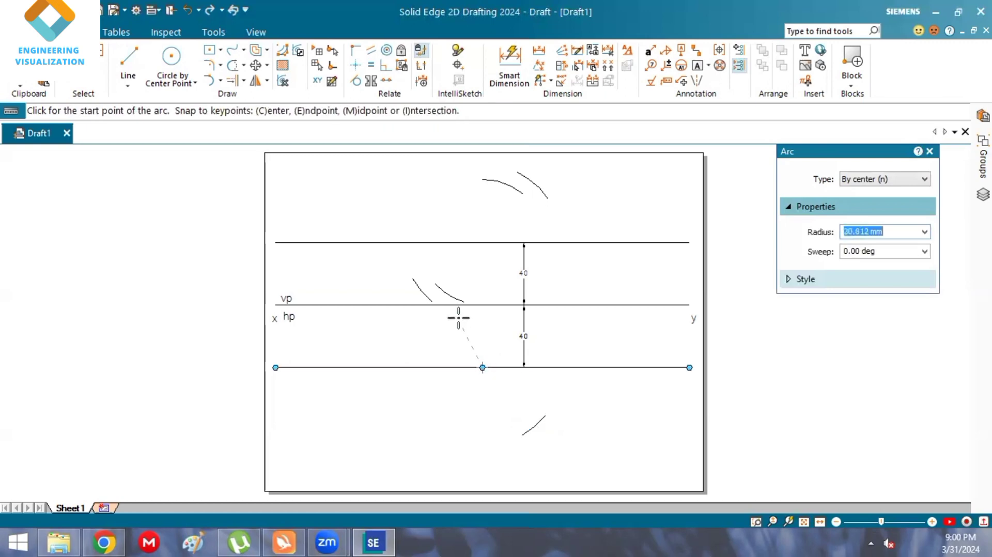
type("50")
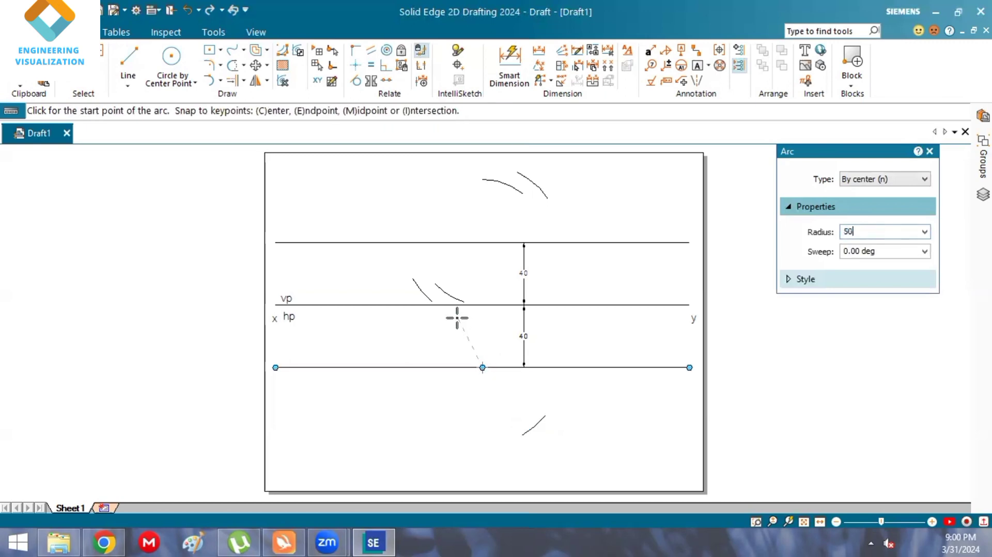
key("Return")
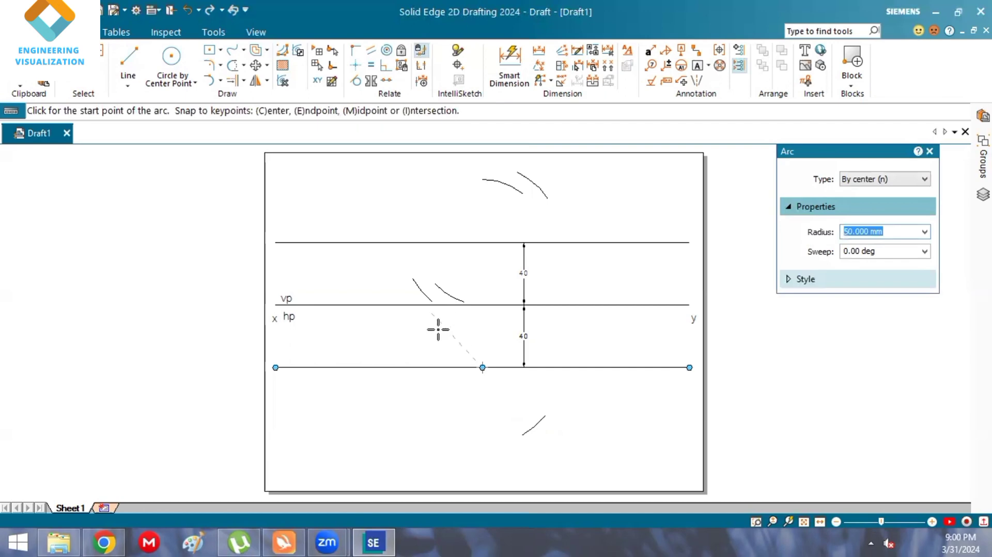
left_click(439, 324)
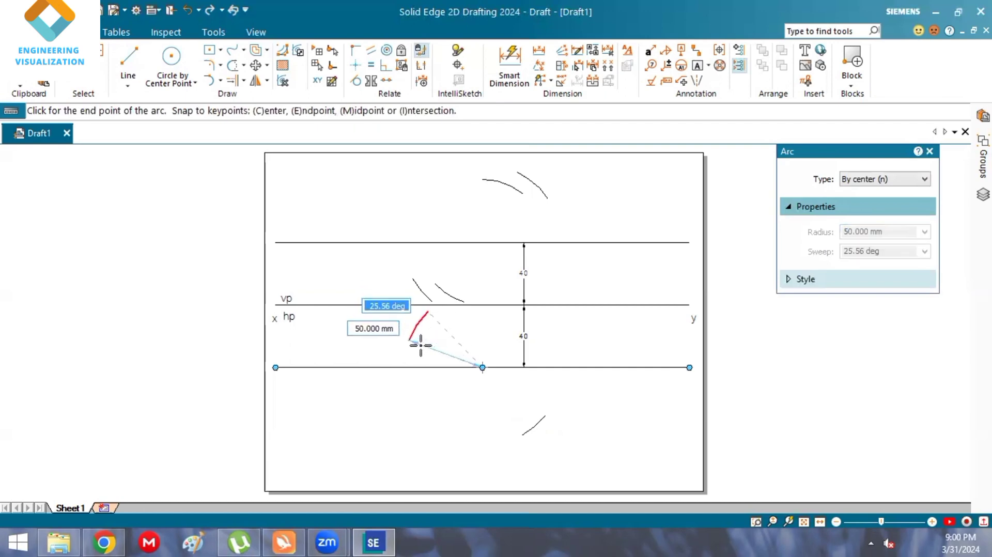
left_click(420, 345)
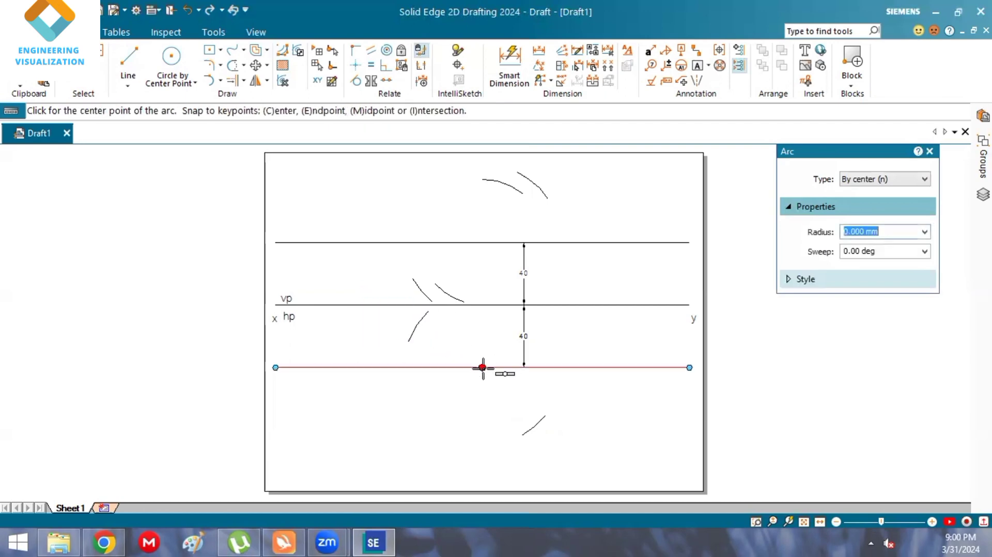
Draw a 35 mm radius arc centred on the lower offset line's midpoint, below and right of it, sweeping about 33°.
left_click(483, 367)
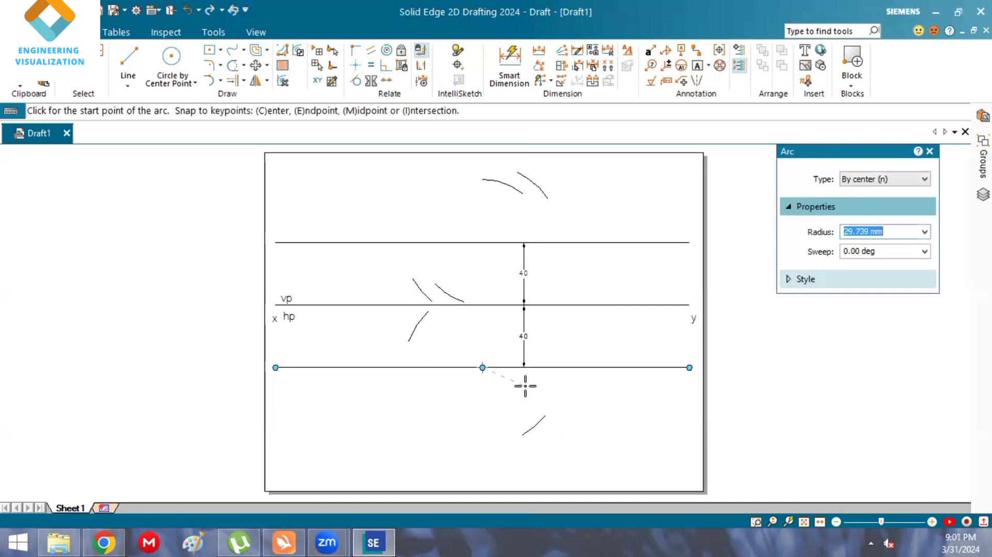
type("35")
key("Return")
left_click(525, 404)
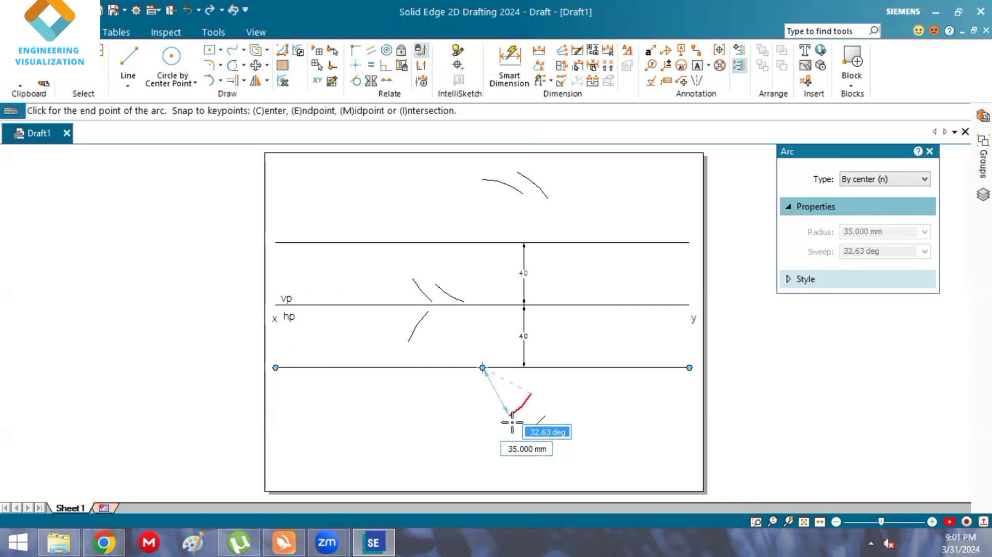
left_click(511, 417)
Draw a short 35 mm radius arc centred on the lower offset line's midpoint, above and left of it, just below the xy line.
left_click(483, 367)
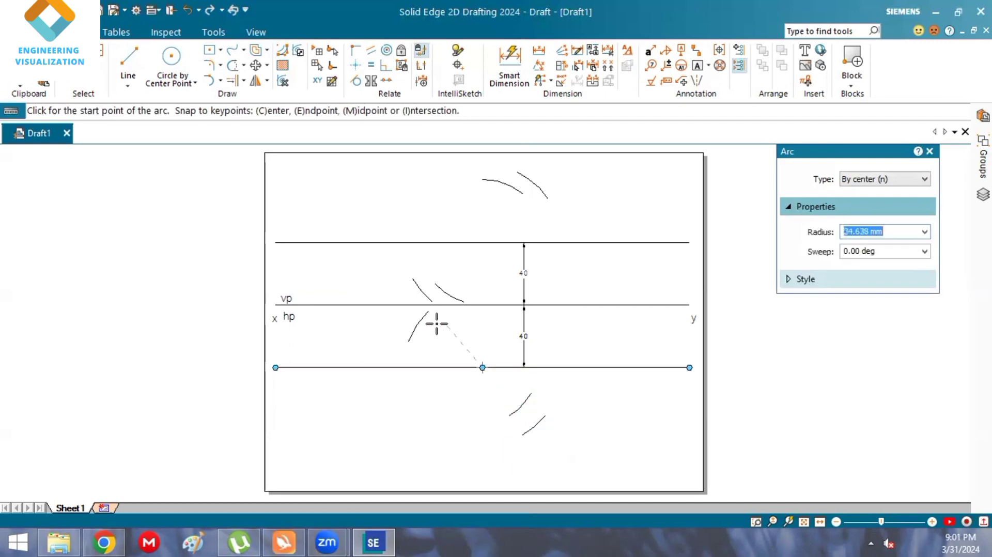
type("35")
key("Return")
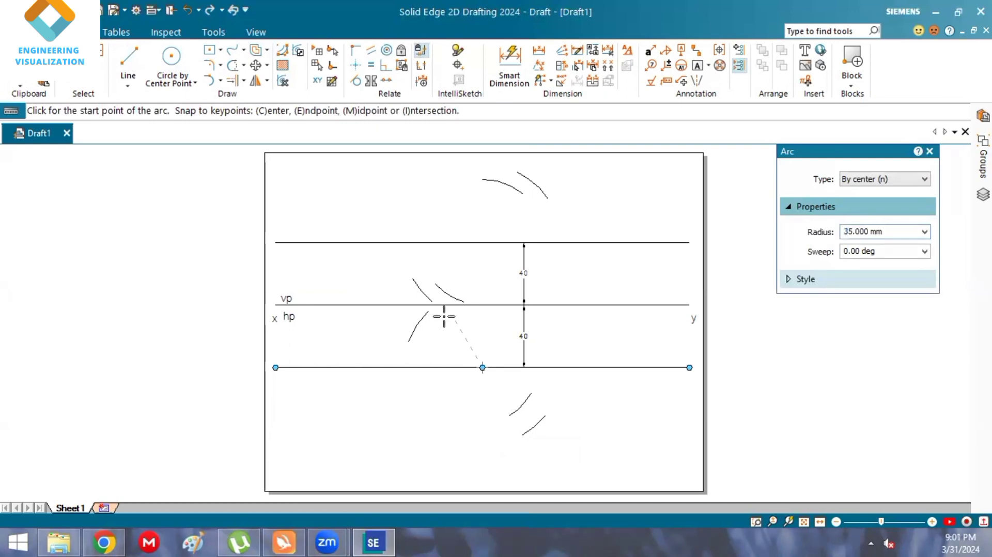
left_click(446, 316)
left_click(423, 333)
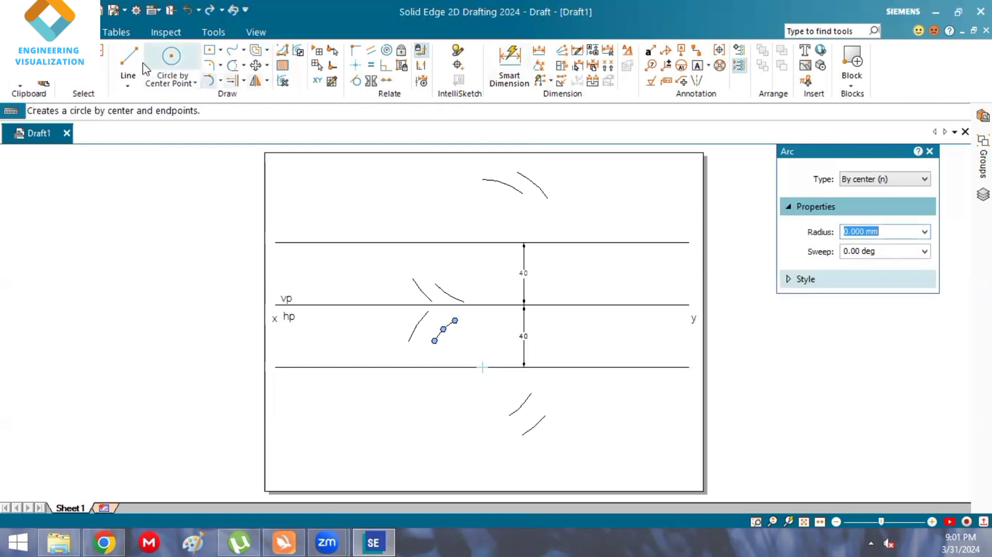
Set the projection line type to solid and draw an 80 mm vertical line joining the midpoints of the upper and lower offset lines.
left_click(128, 58)
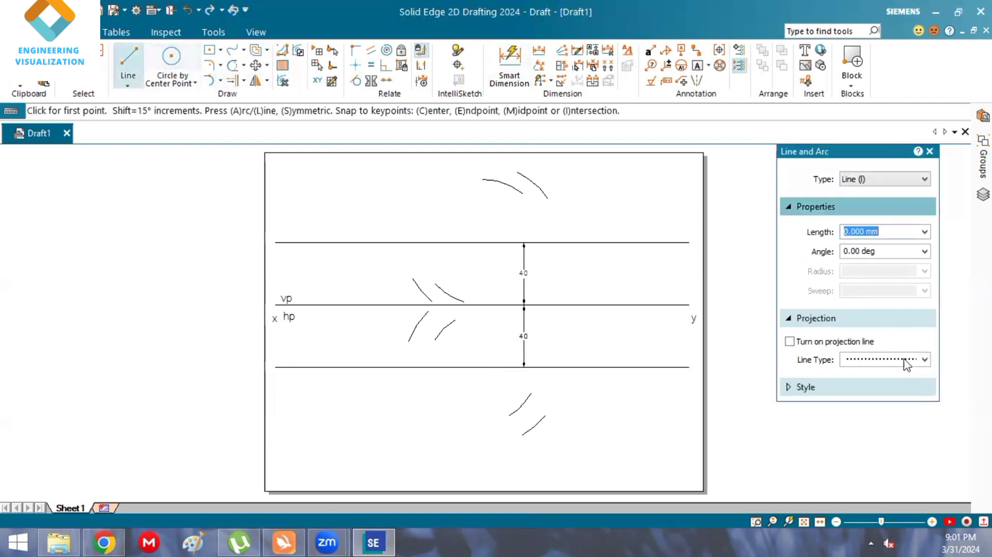
left_click(904, 359)
left_click(746, 356)
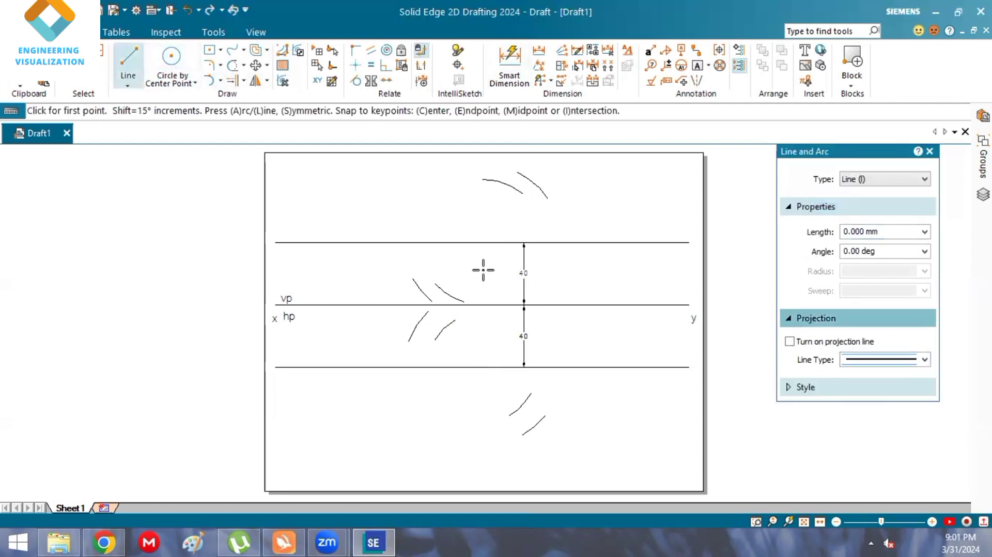
left_click(482, 242)
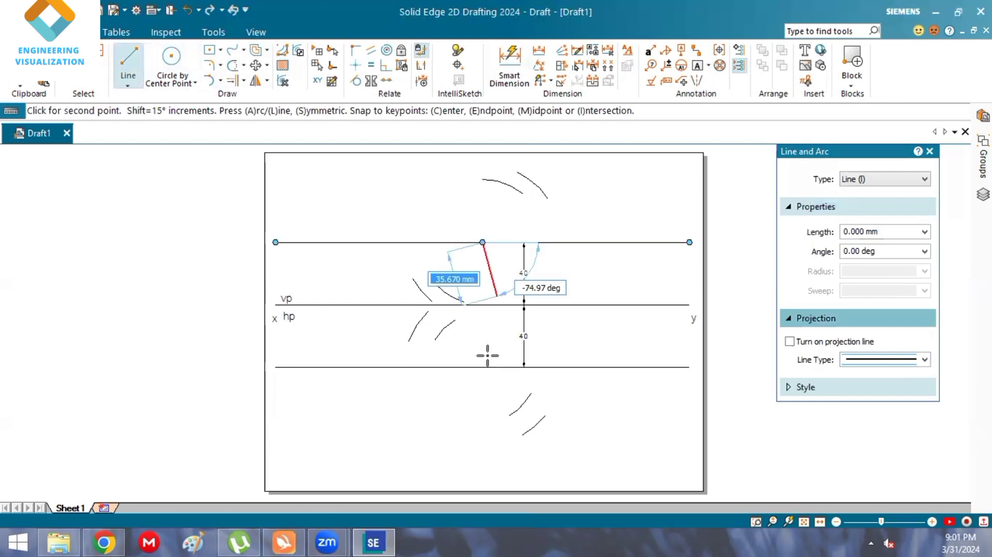
left_click(482, 367)
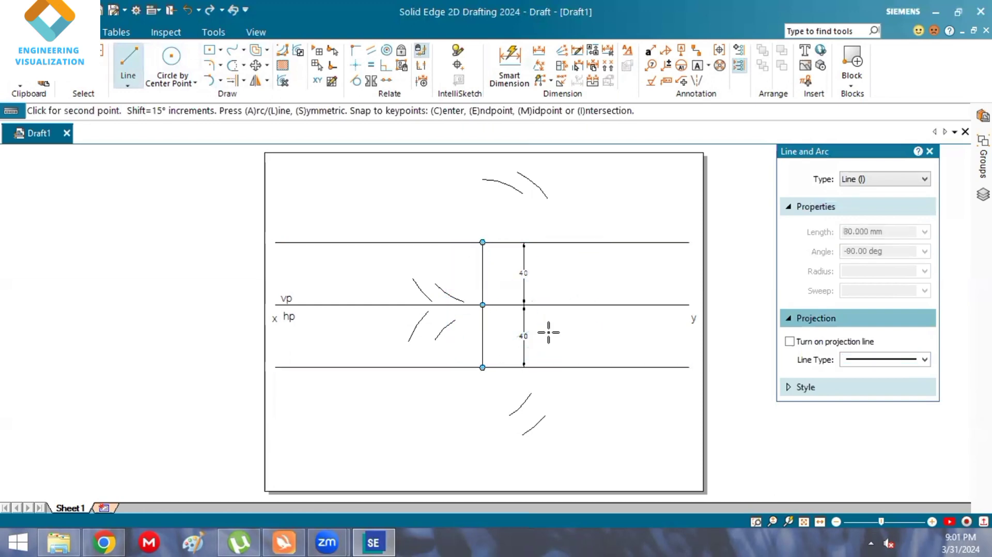
Label the vertical line's upper end m' and its lower end m with text.
left_click(697, 66)
left_click(487, 230)
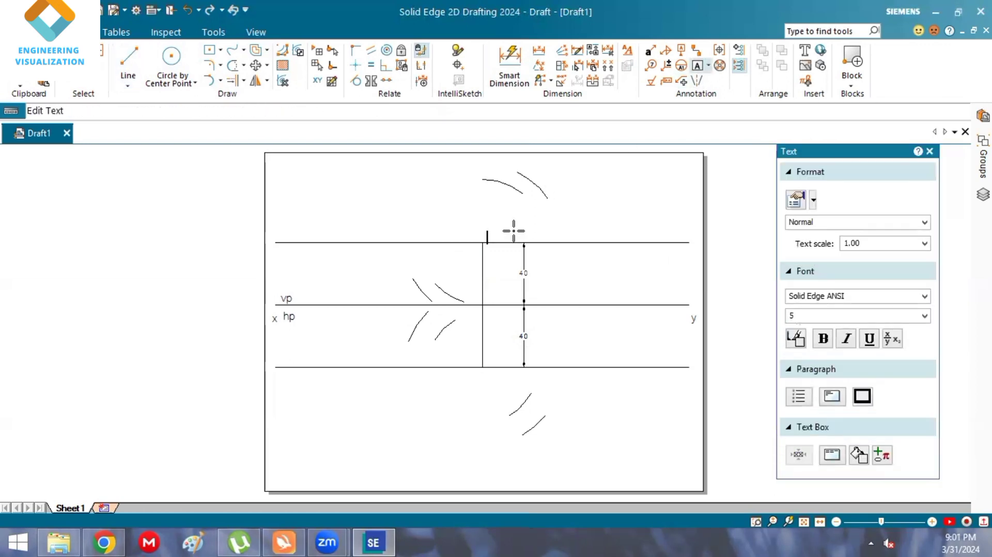
type("m'")
left_click(489, 370)
type("m")
Check Problem 22 in the Chrome PDF and, back in Solid Edge, draw a 40 mm line from m' to the lower 40 mm arc at about -114.5°.
left_click(106, 542)
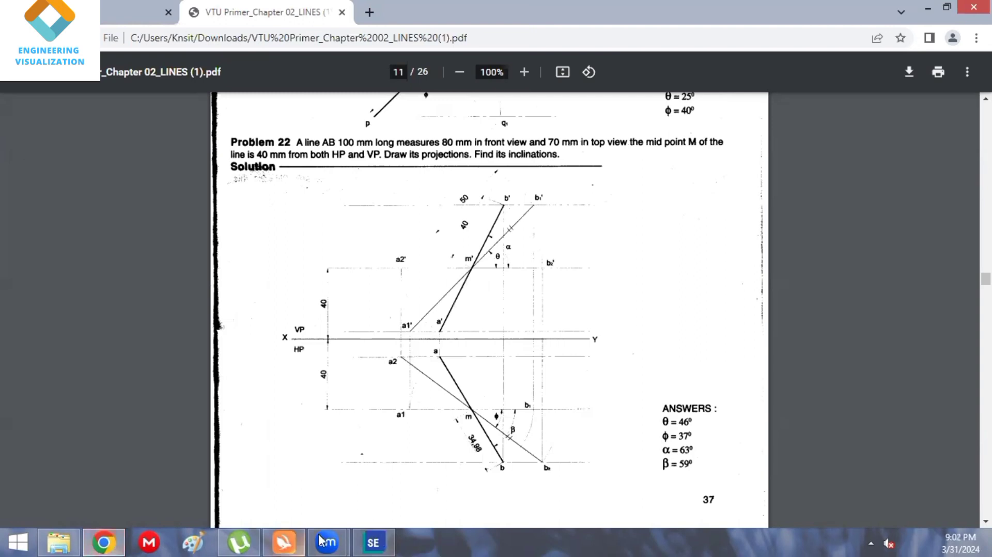
left_click(383, 541)
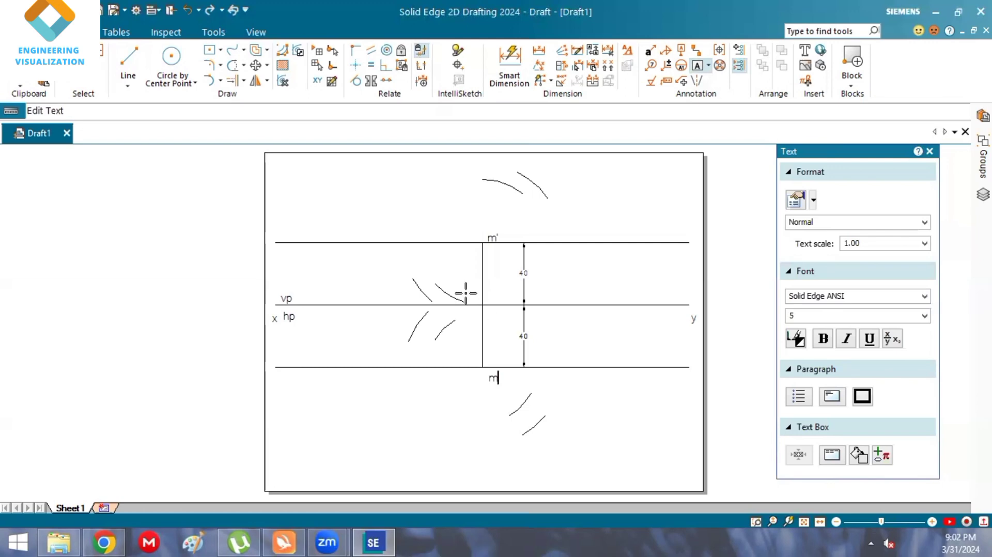
key("Escape")
left_click(131, 64)
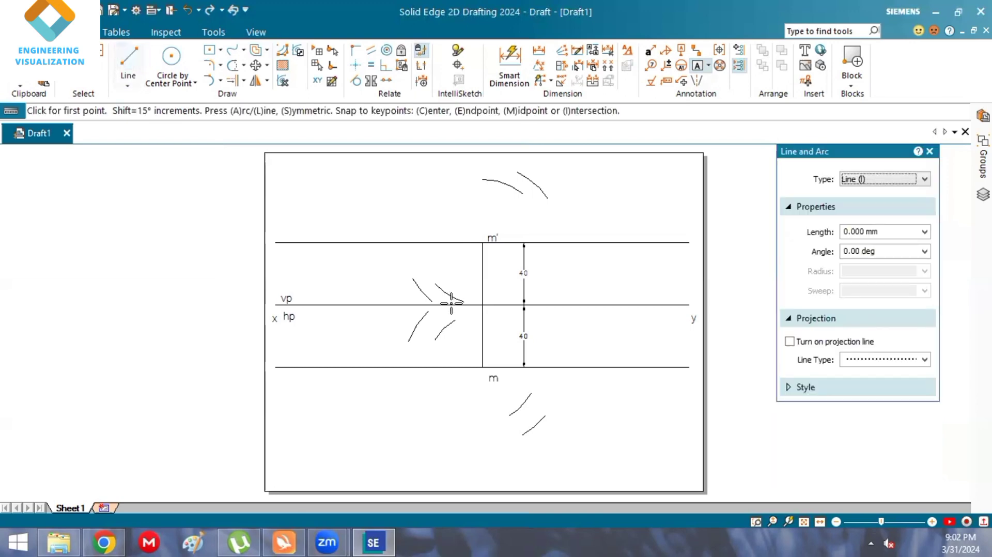
left_click(482, 242)
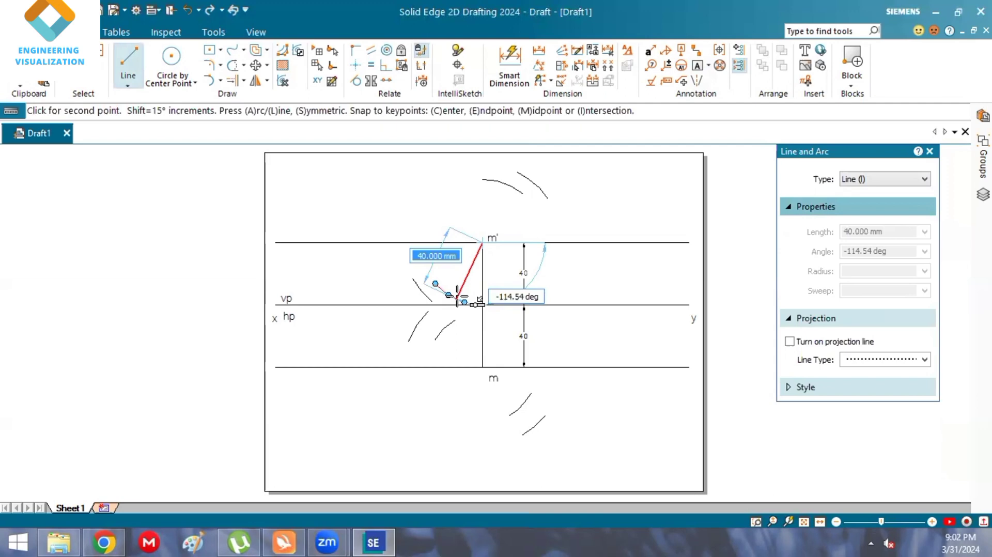
left_click(458, 298)
right_click(462, 325)
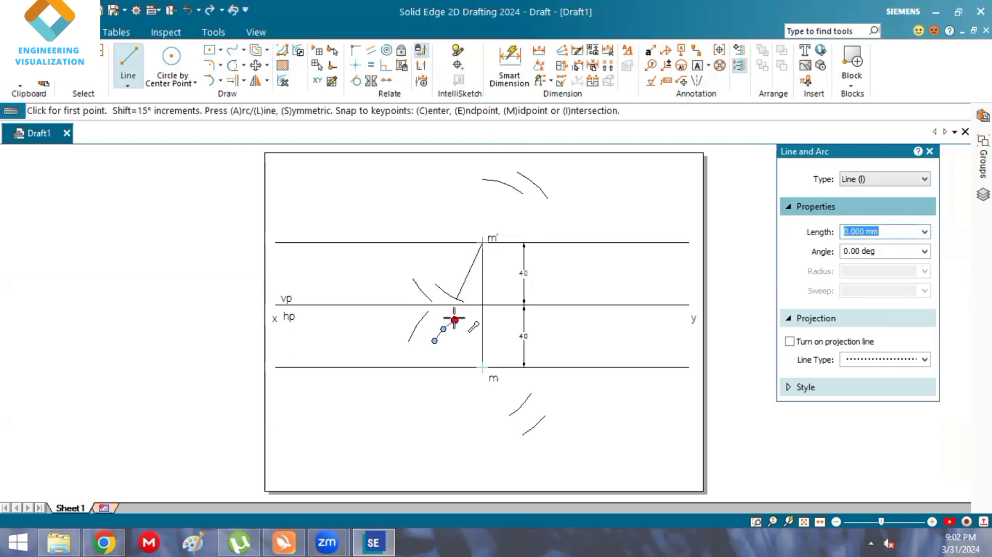
Draw a 40 mm line from m' up to the upper 40 mm radius arc at 65.46°, collinear with the segment below m'.
left_click(482, 242)
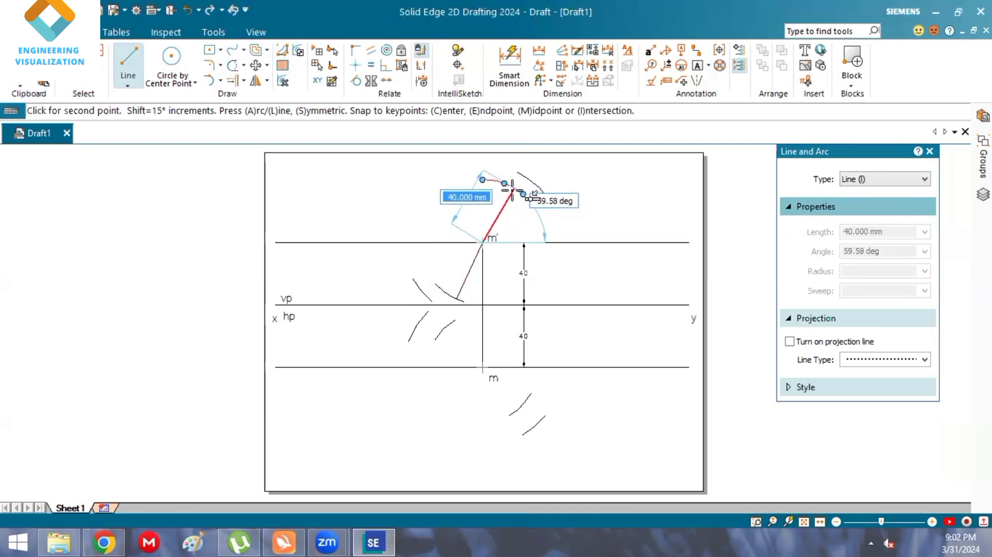
scroll(511, 189, "up", 2)
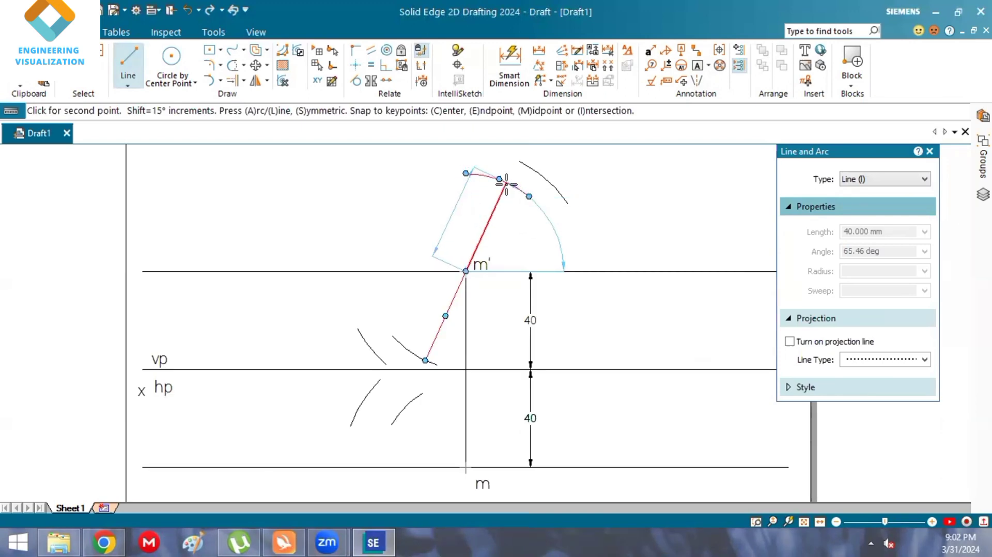
left_click(506, 182)
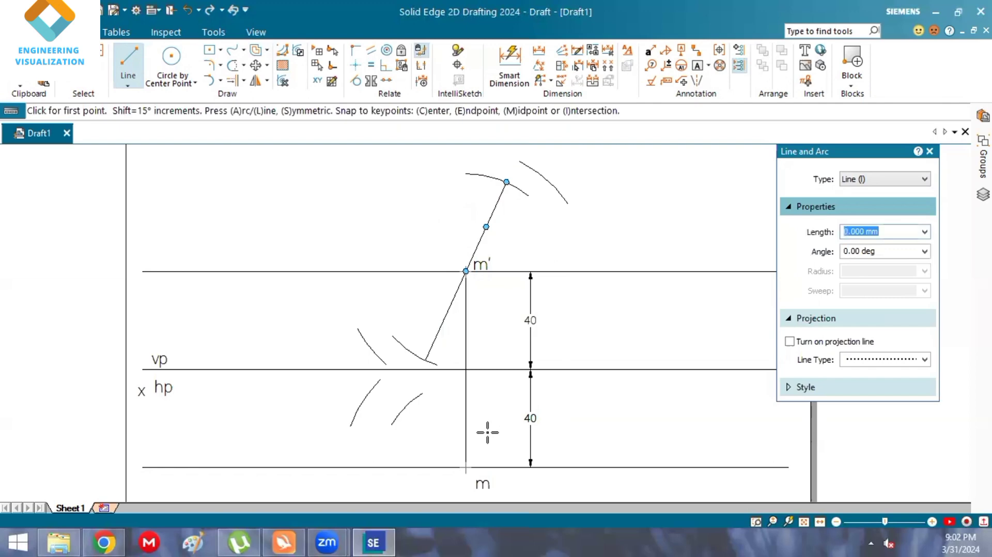
Draw a vertical projector from the front view line's lower end down past the inner arc below xy, and extend that arc to meet it.
left_click(465, 467)
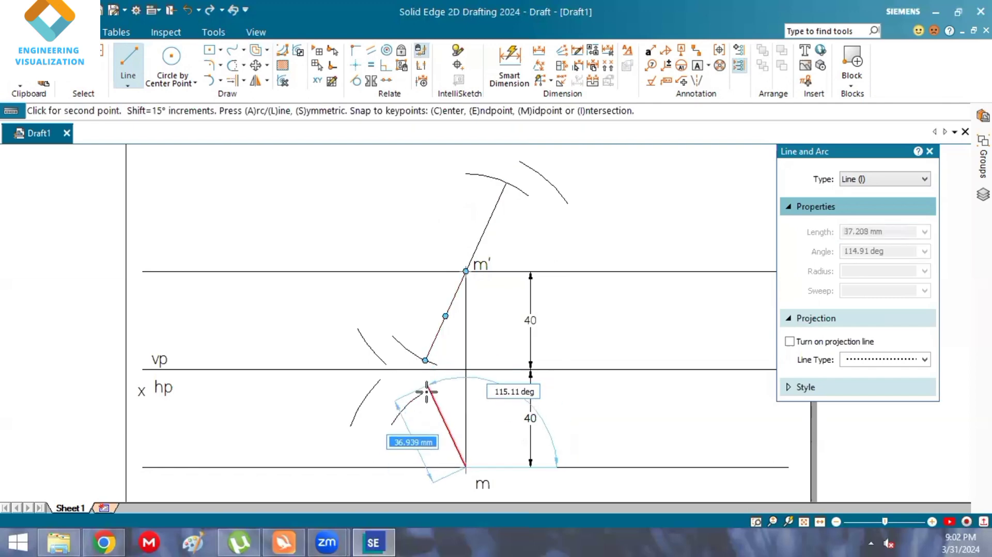
key("Escape")
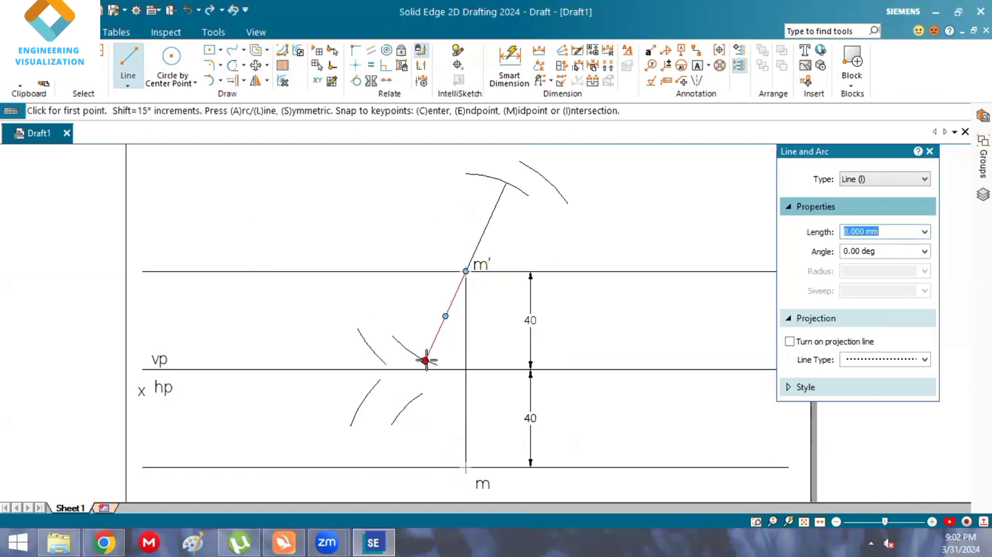
left_click(426, 360)
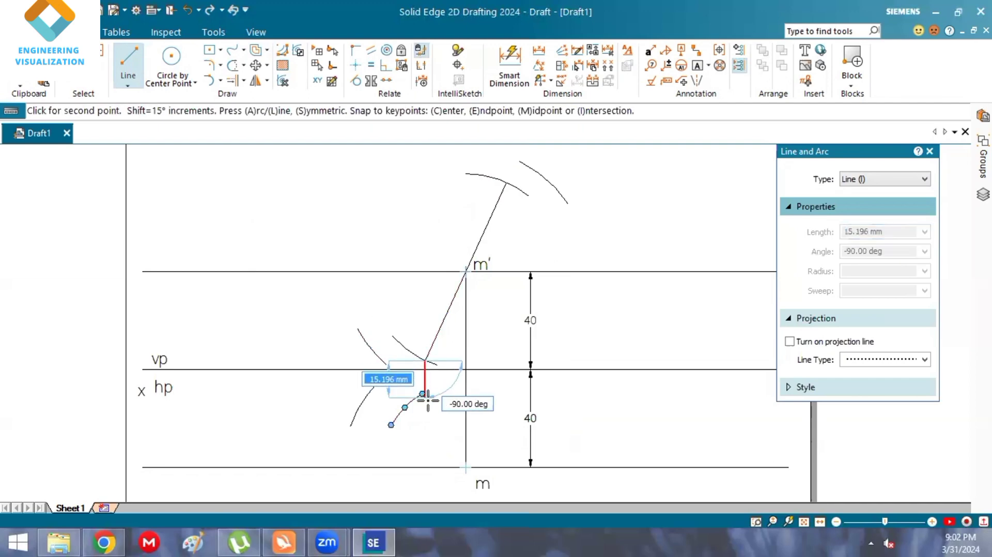
left_click(445, 402)
right_click(444, 402)
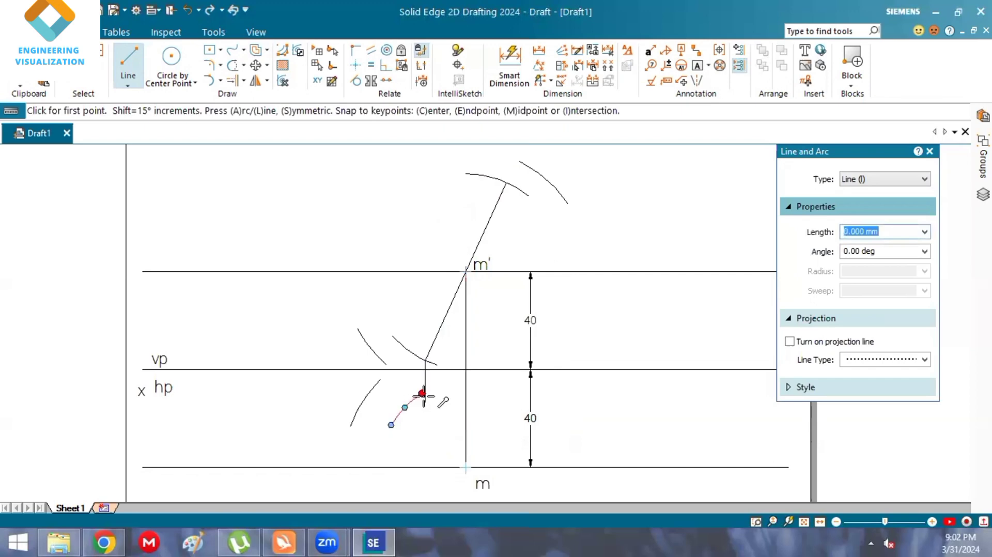
left_click(232, 81)
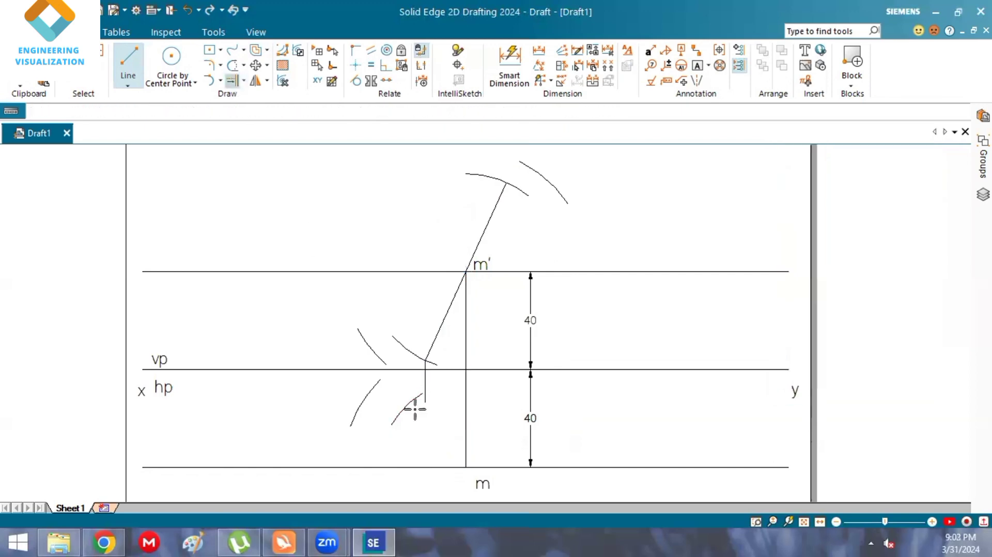
left_click_drag(409, 398, 446, 362)
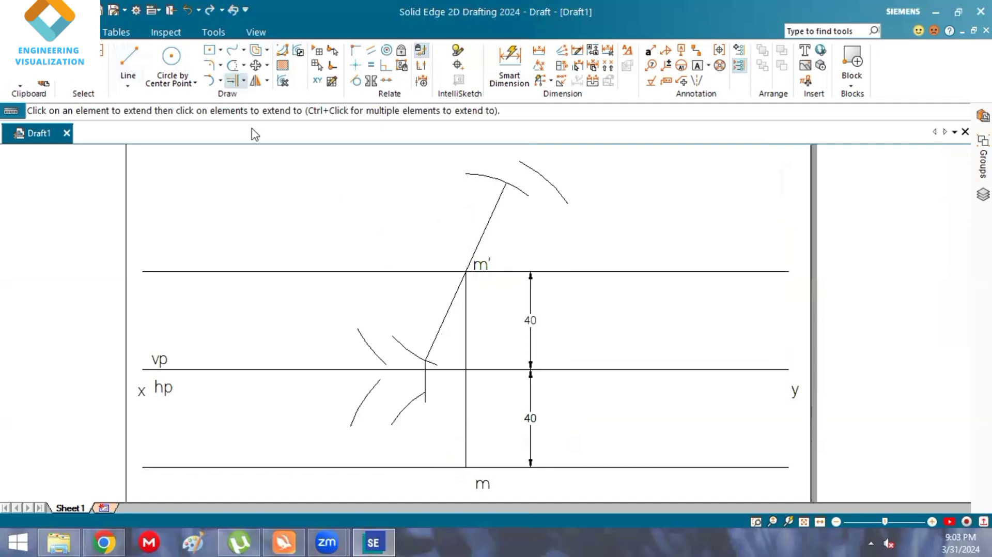
Draw the first half of the top view as a line from the projector and arc intersection to m.
left_click(128, 58)
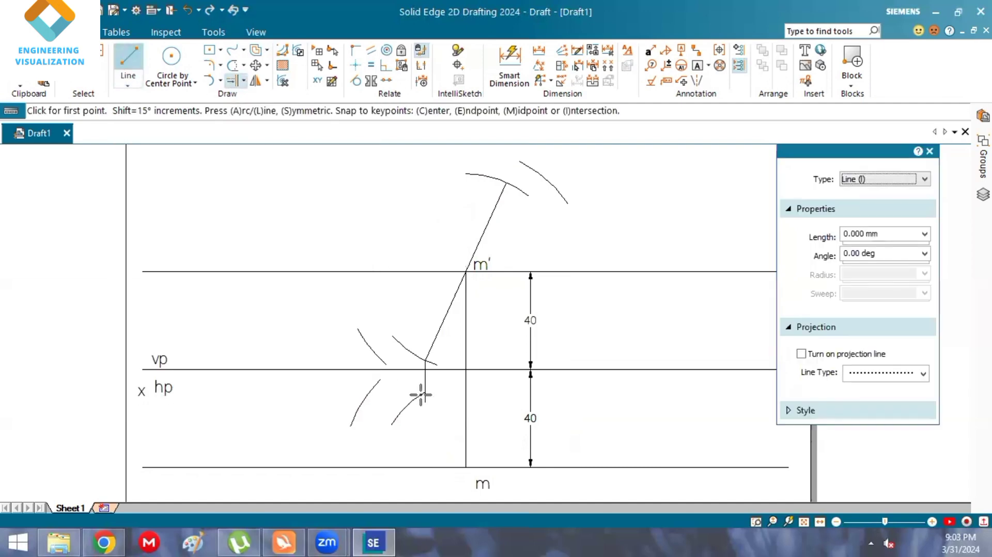
left_click(425, 394)
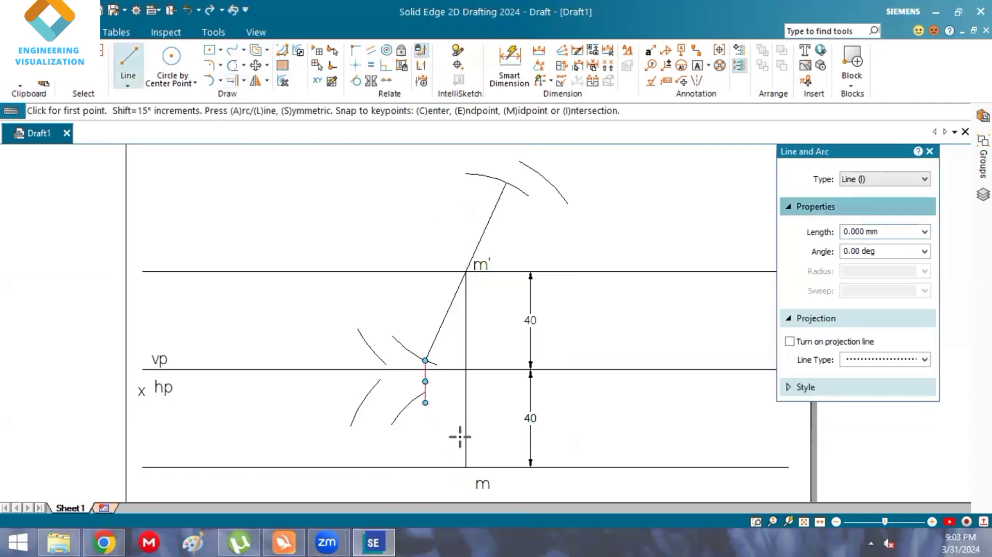
left_click(466, 467)
right_click(578, 489)
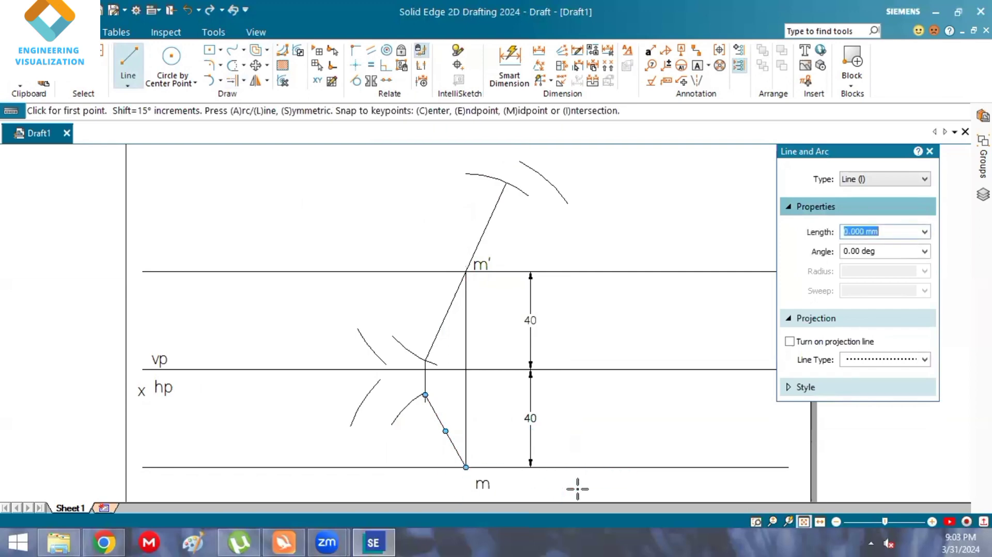
Draw a 35 mm line from m down to the near end of the inner lower arc at -61.51°.
scroll(505, 411, "down", 2)
scroll(504, 405, "up", 1)
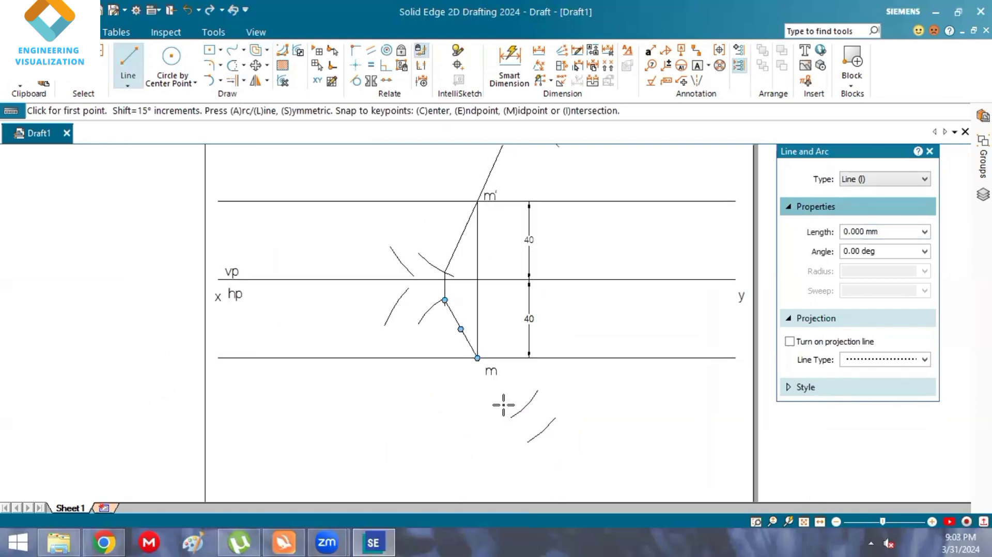
left_click(485, 368)
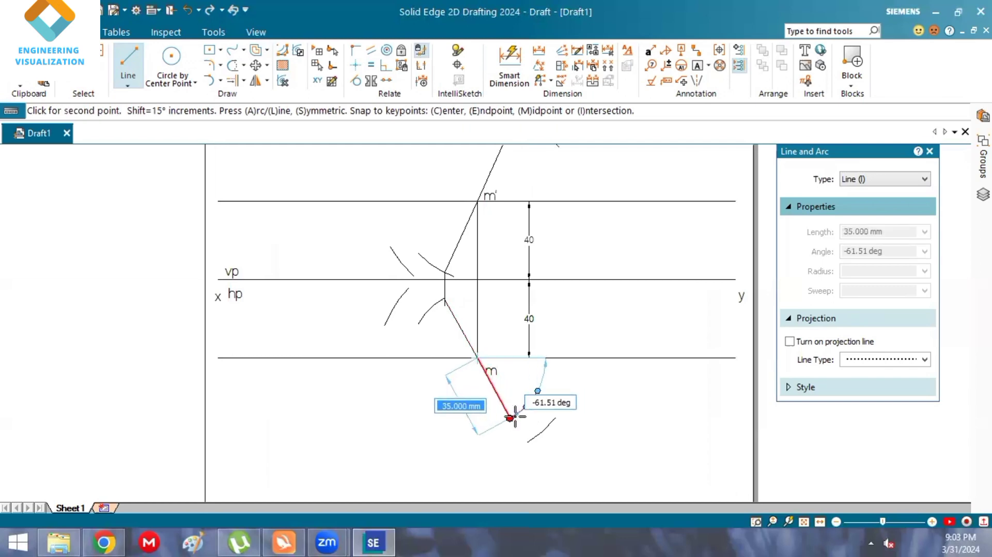
left_click(510, 418)
left_click(538, 391)
right_click(549, 376)
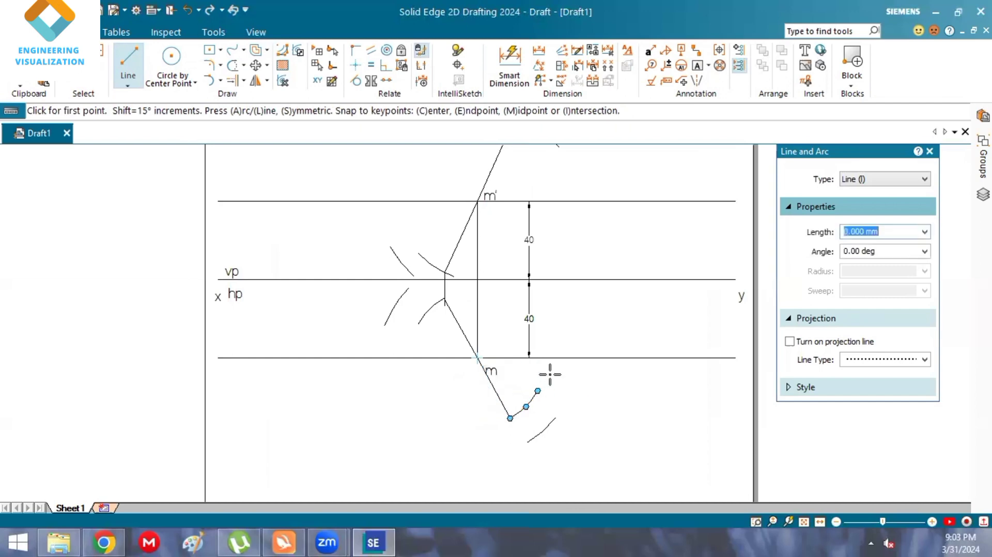
Draw a vertical projector joining the front view line's upper end to the top view line's lower end.
scroll(550, 374, "down", 1)
scroll(550, 374, "up", 3)
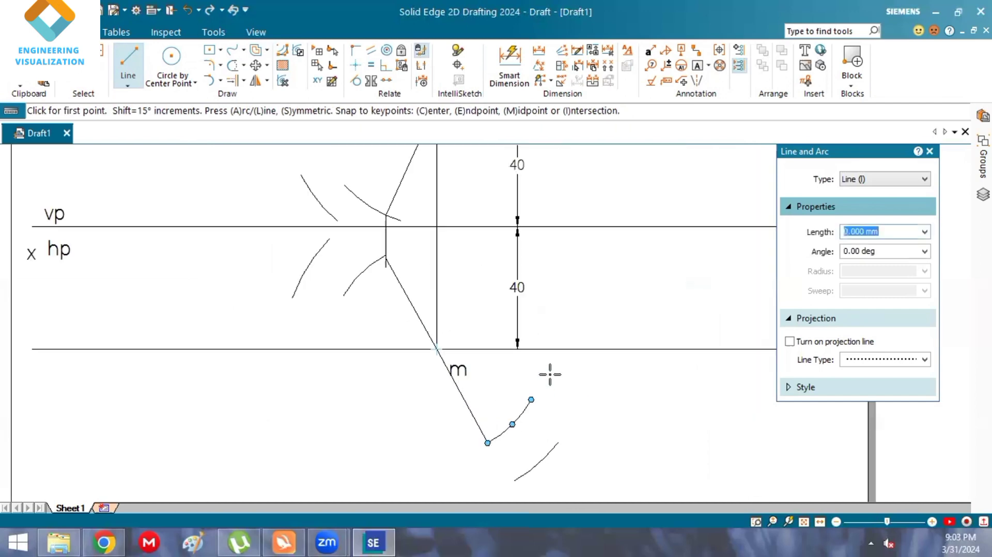
scroll(549, 374, "down", 2)
scroll(549, 374, "down", 2)
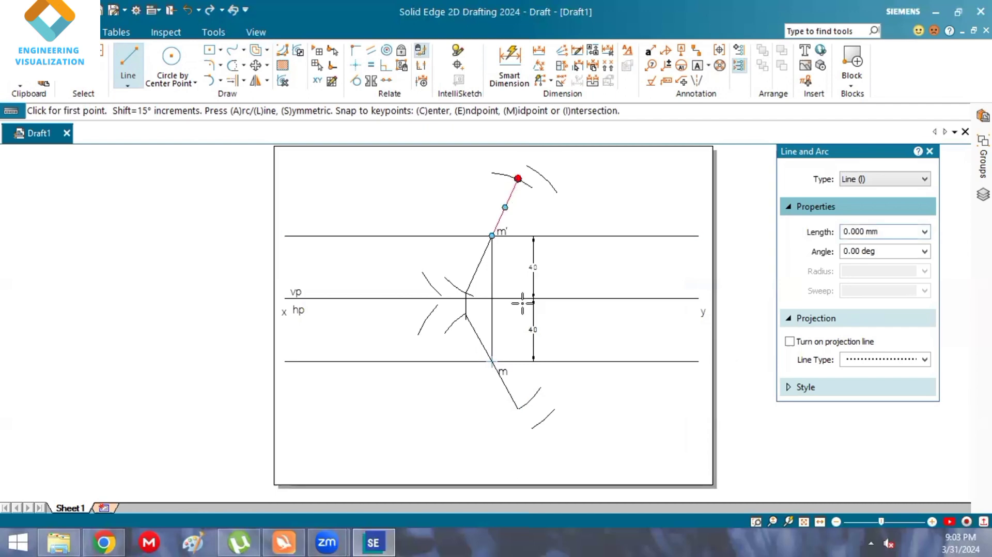
left_click(518, 179)
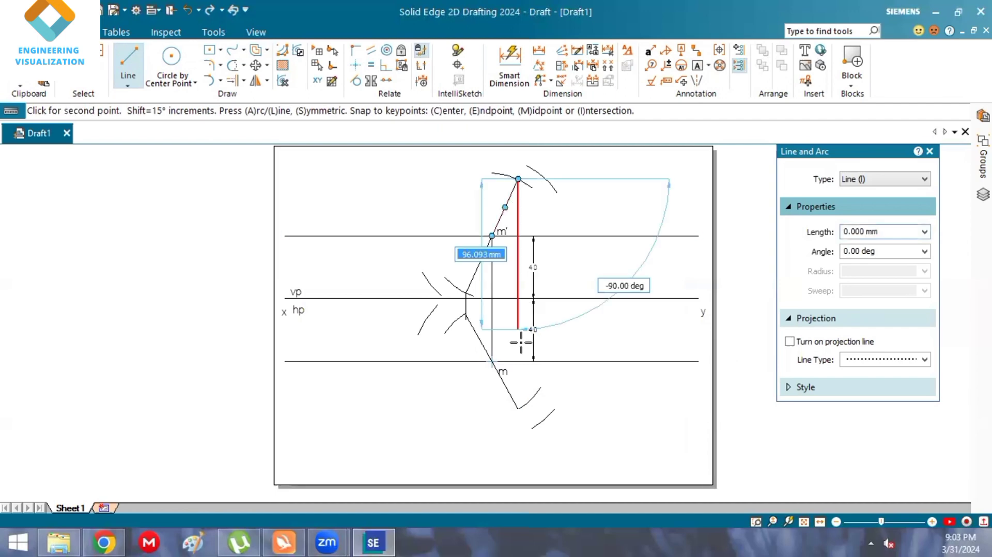
left_click(518, 408)
scroll(547, 284, "up", 2)
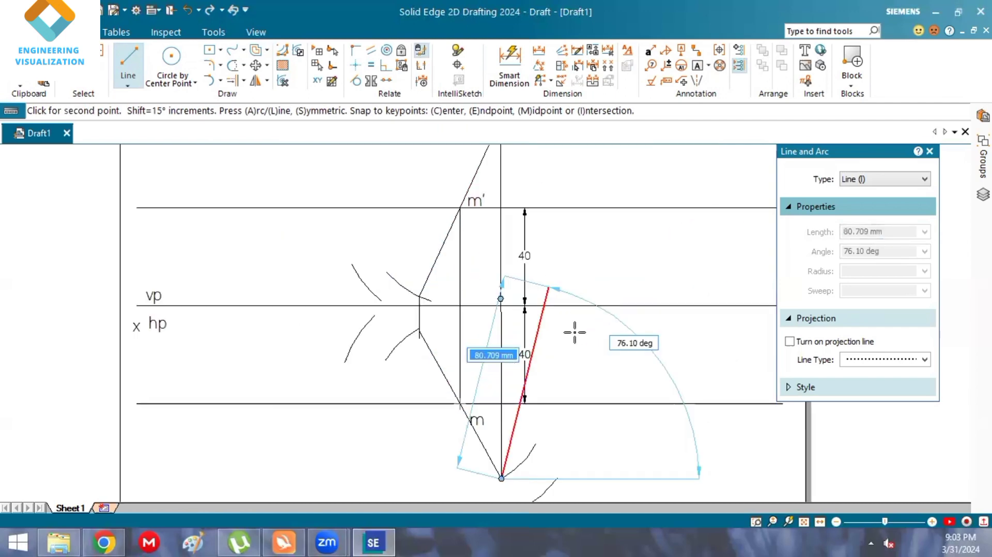
key("Escape")
scroll(572, 348, "down", 1)
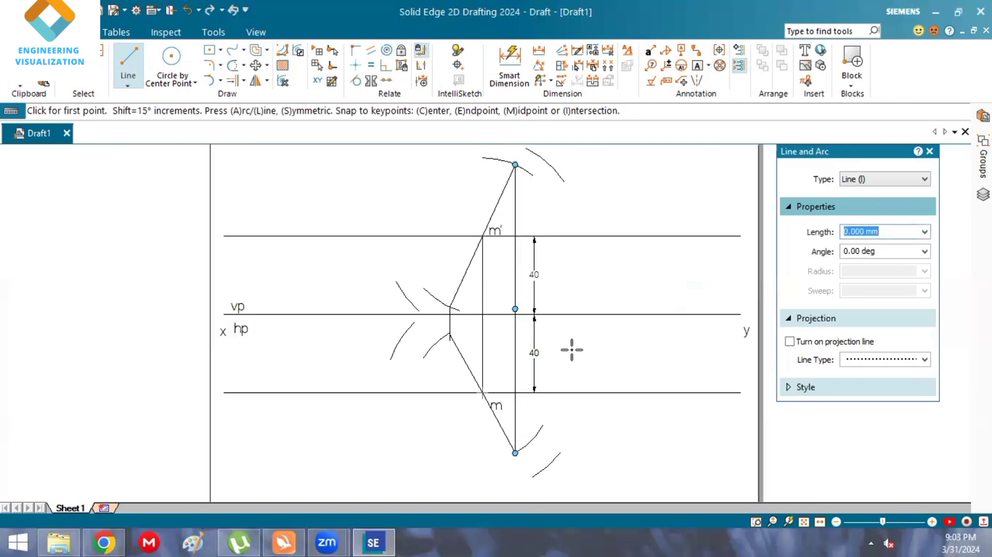
Check Problem 22 in the Chrome PDF and, back in Solid Edge, label the front view ends a' and b' and the top view ends a and b.
left_click(100, 541)
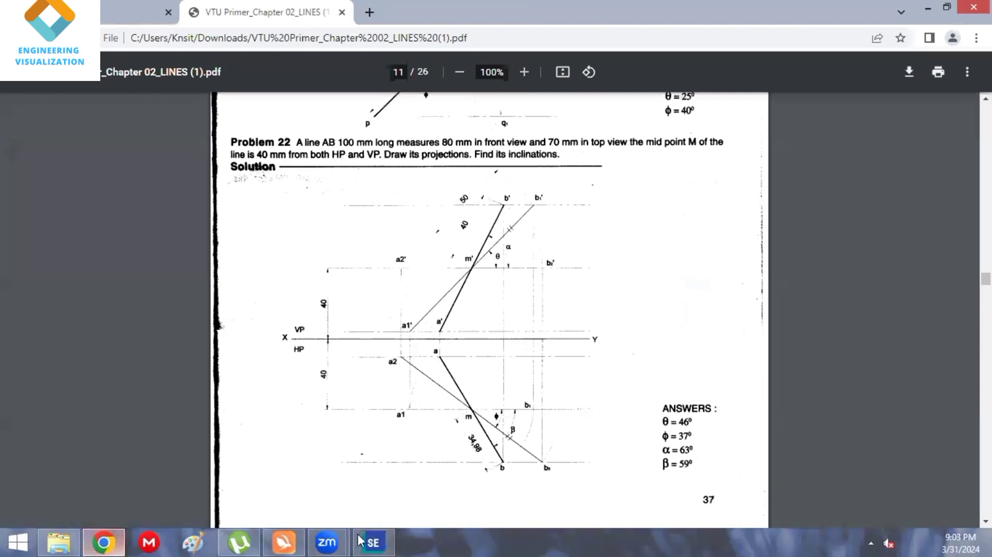
left_click(376, 541)
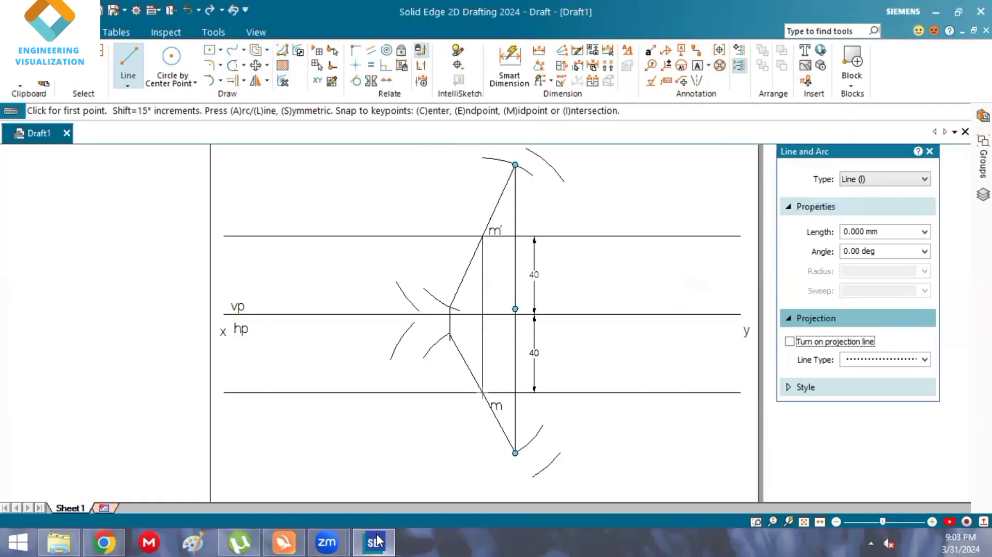
left_click(697, 66)
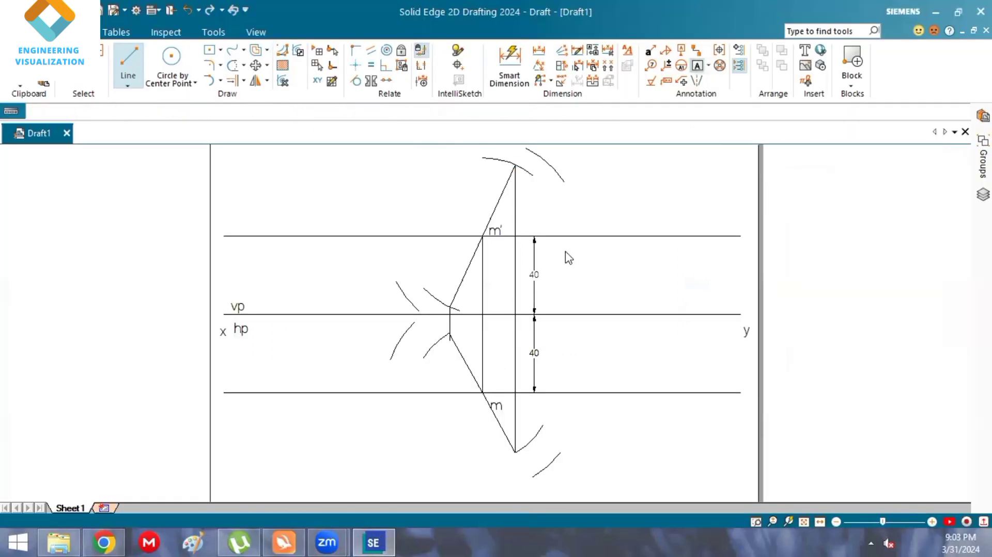
left_click(444, 288)
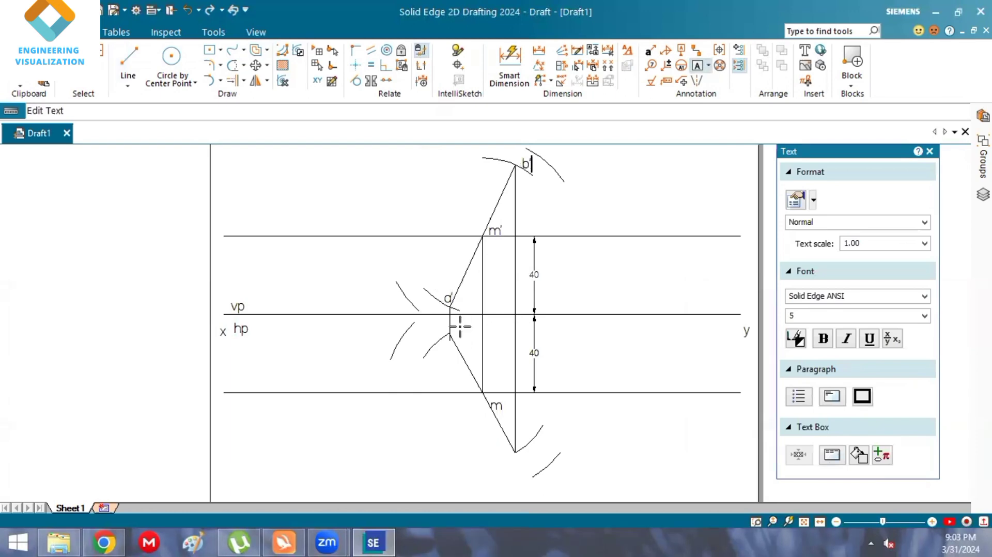
type("a")
left_click(520, 442)
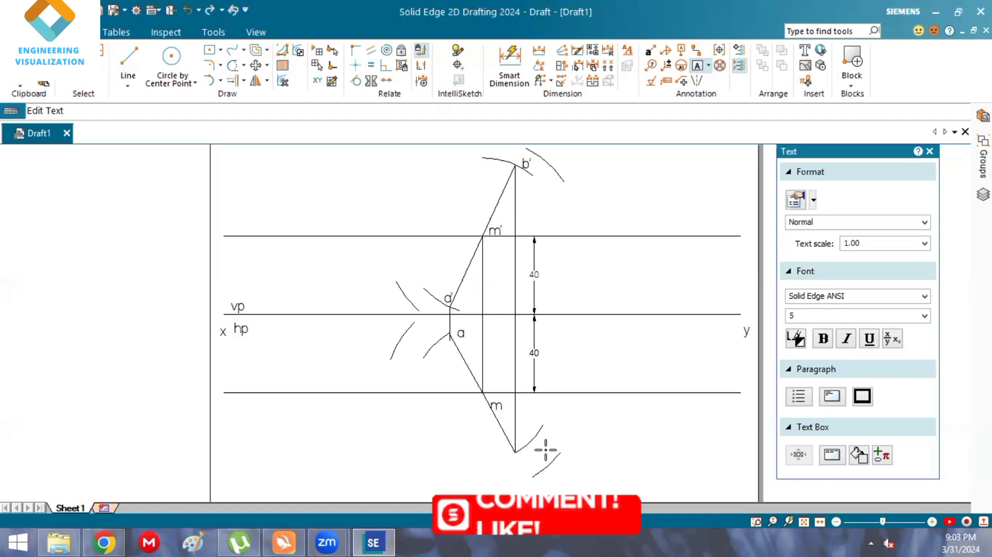
type("b")
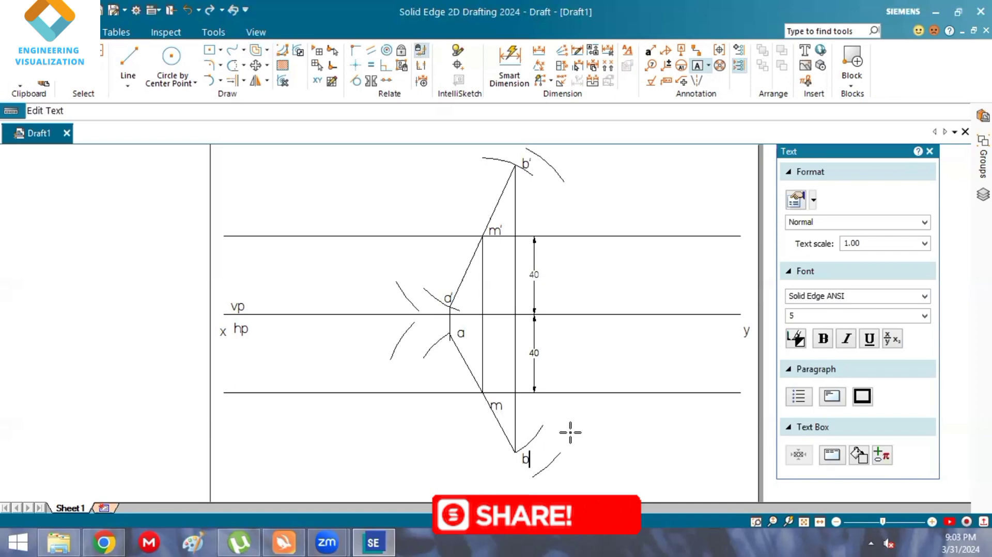
Set the projection line type to dashed and draw a horizontal line about 71 mm long from a' towards x.
left_click(128, 64)
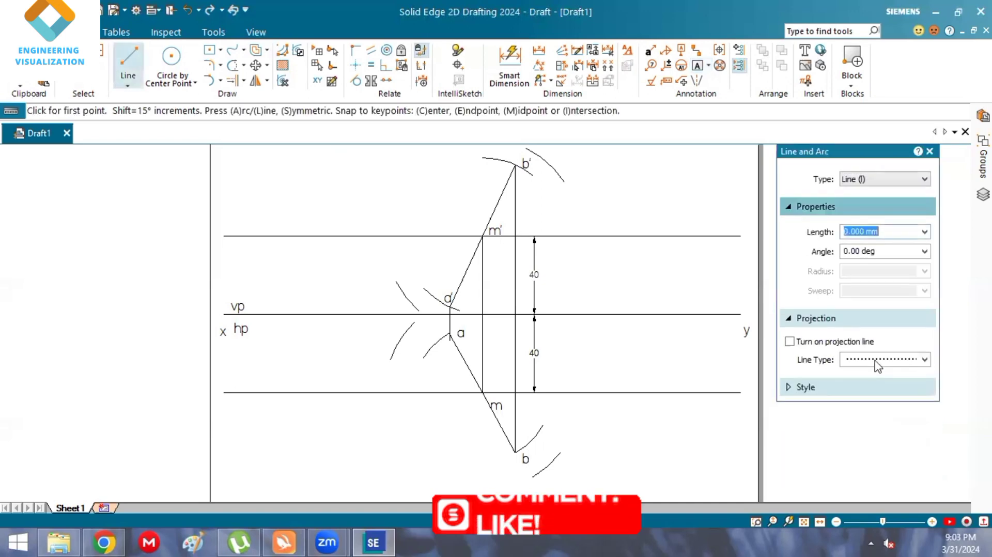
left_click(876, 361)
left_click(877, 385)
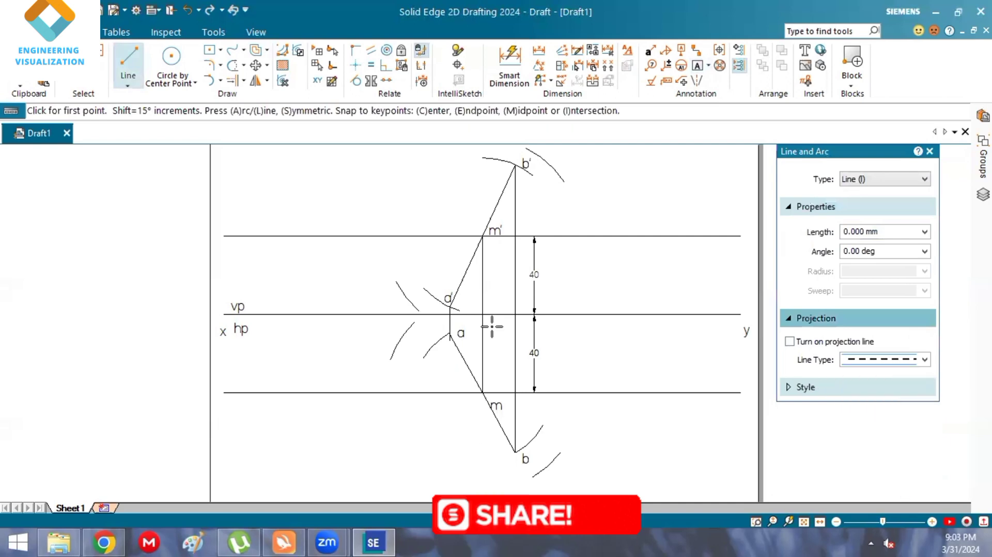
left_click(450, 307)
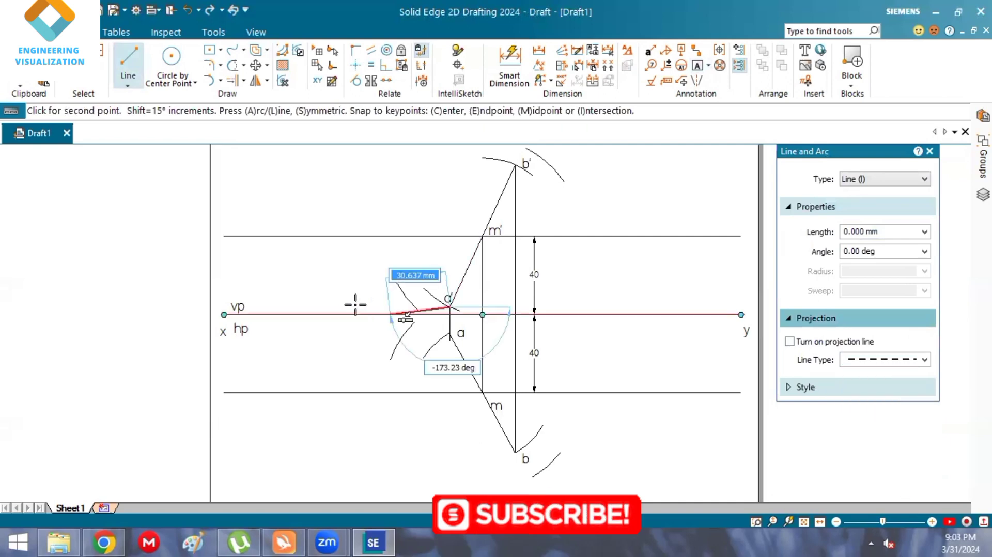
left_click(311, 305)
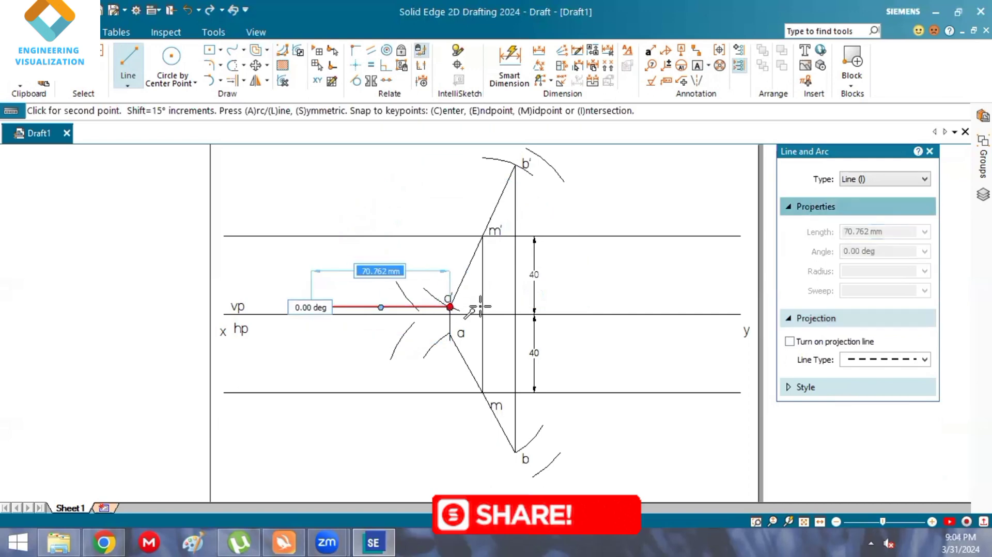
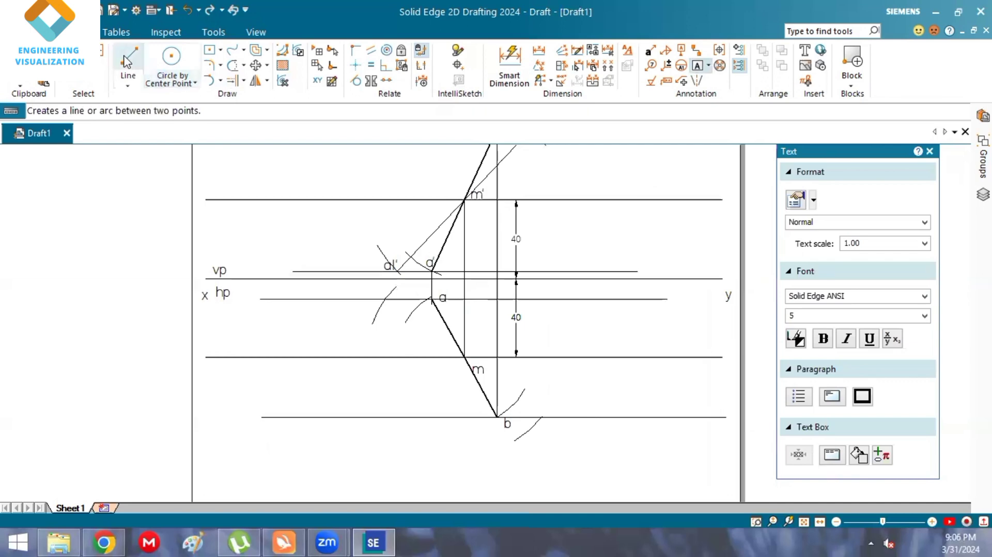
Draw a 50 mm line from m at 143.70° to the intersection of the outer arc with the horizontal line through a.
left_click(128, 58)
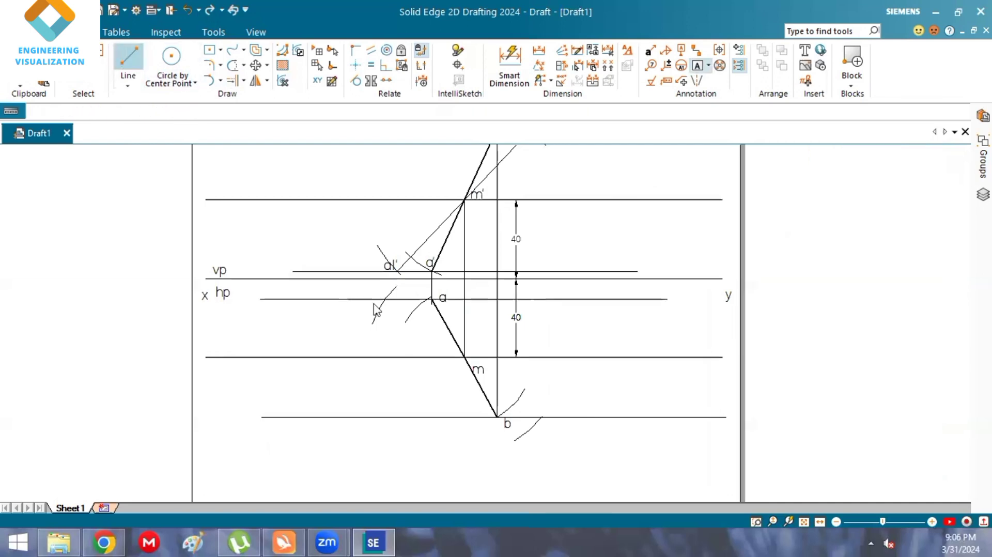
left_click(464, 356)
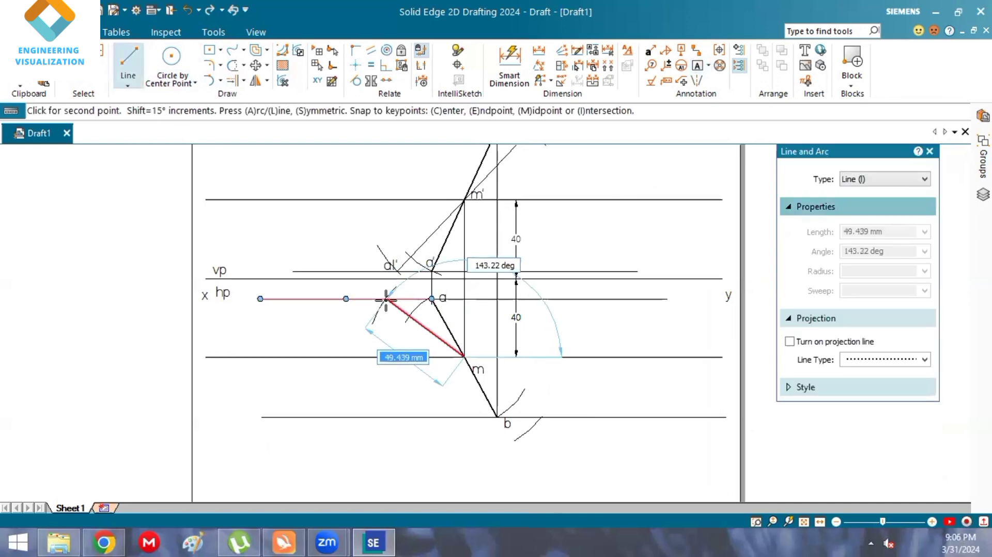
scroll(387, 298, "up", 4)
scroll(391, 287, "up", 1)
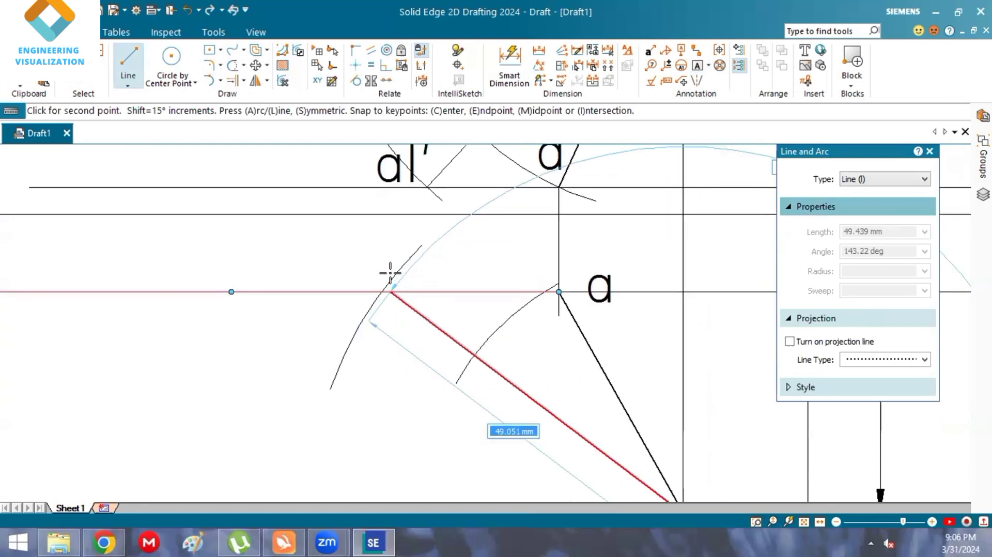
scroll(382, 292, "up", 1)
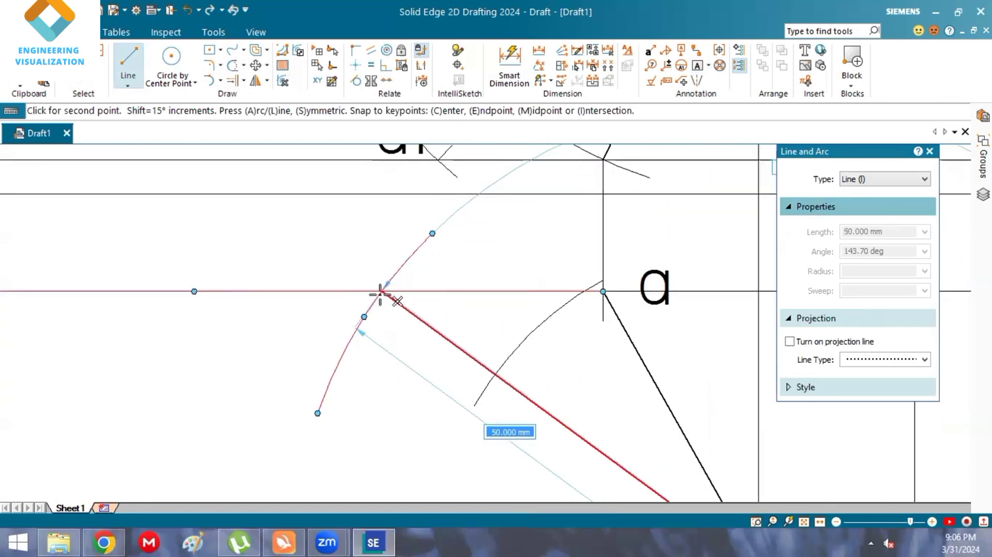
left_click(381, 292)
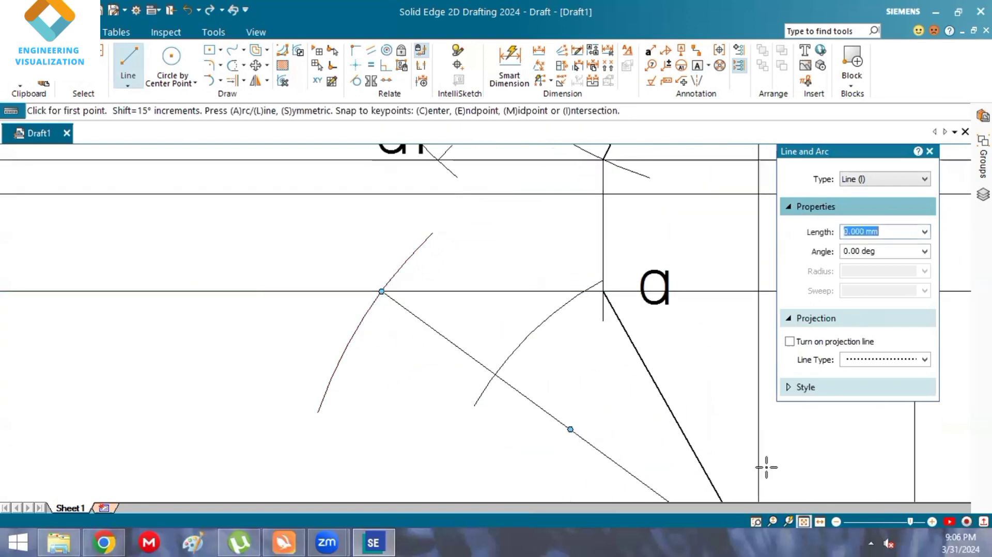
key("ctrl+f")
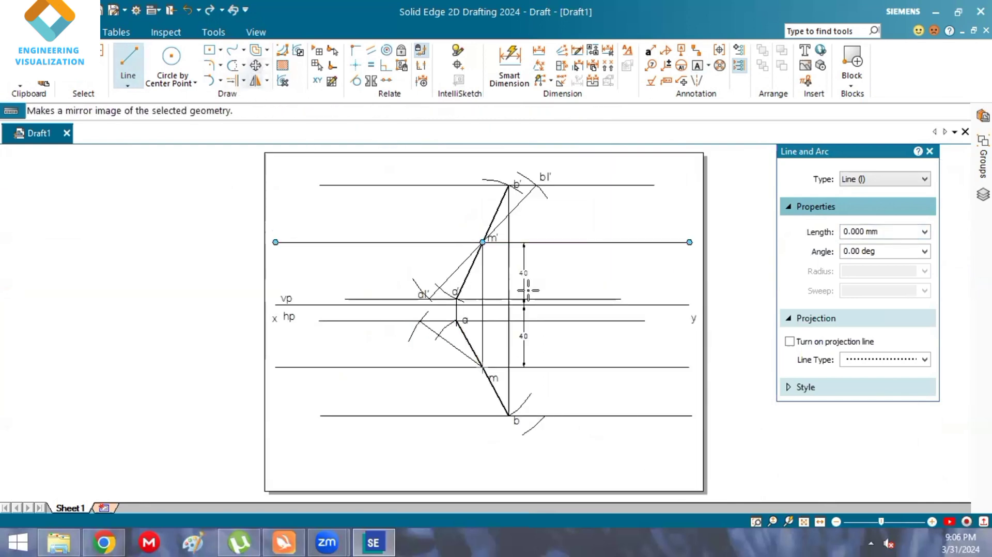
Extend the inclined line from m in the top view past the inner arc to the horizontal line through b.
left_click(231, 80)
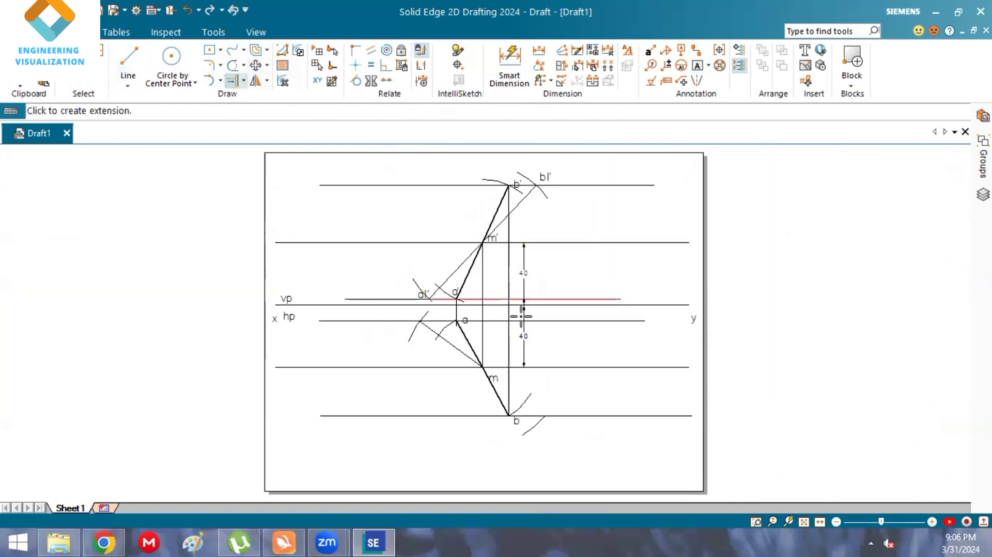
left_click(468, 357)
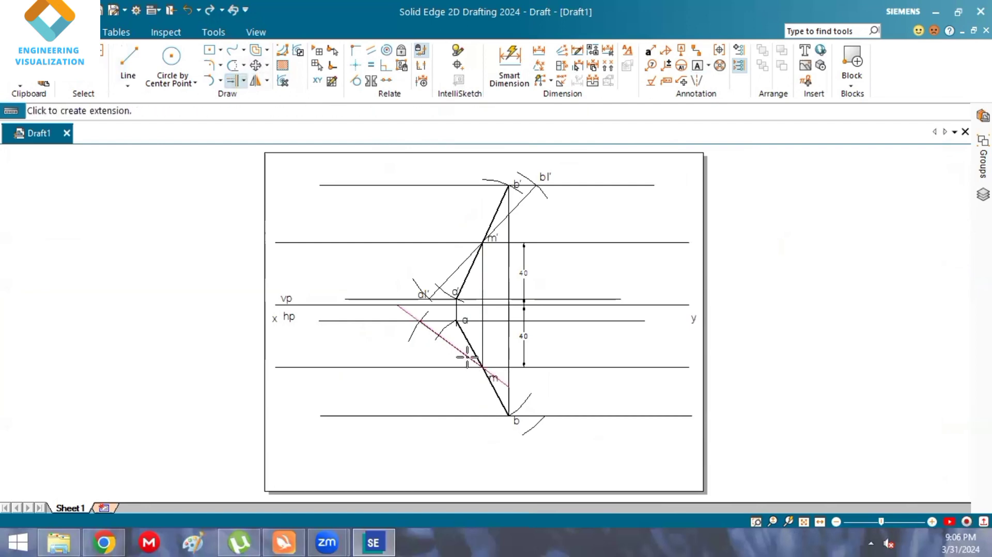
left_click(479, 365)
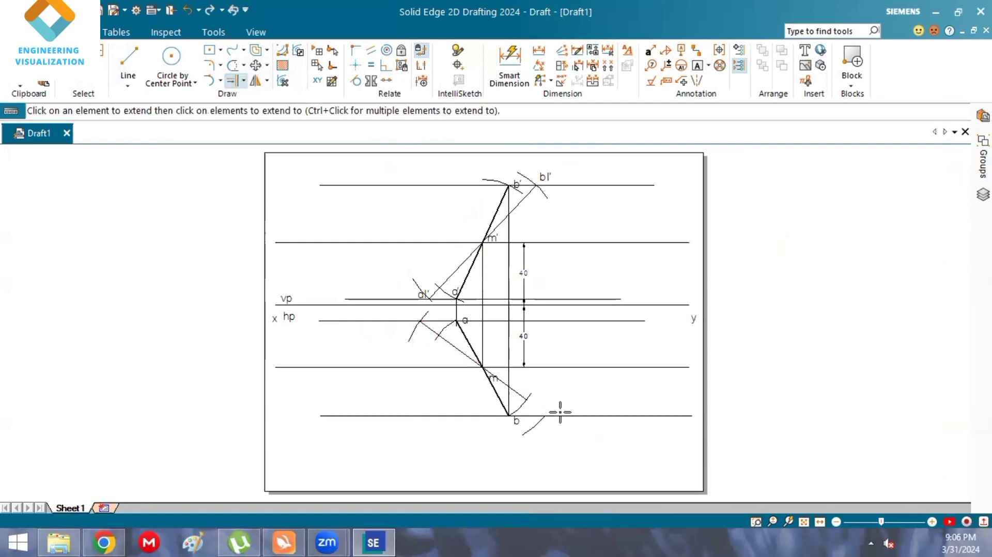
scroll(560, 412, "up", 5)
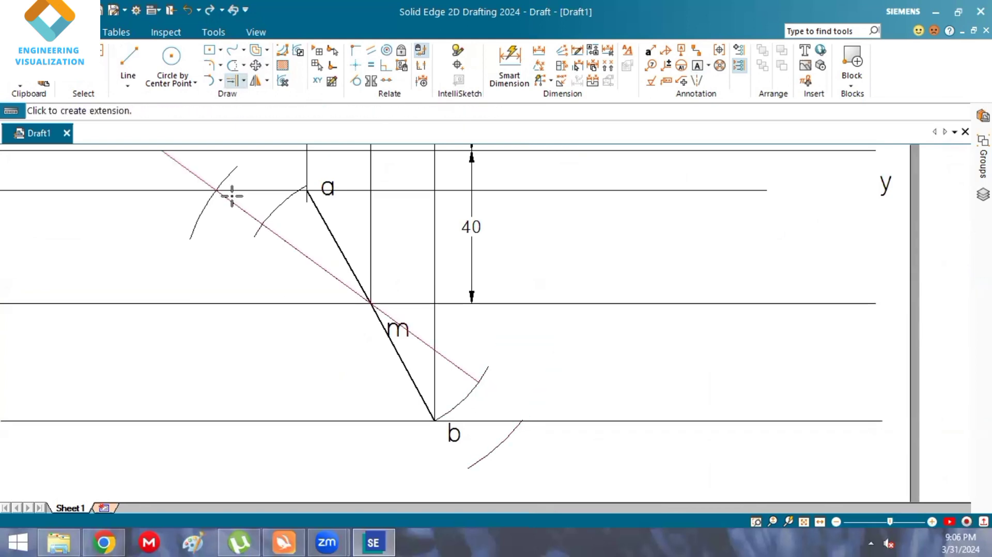
scroll(227, 194, "up", 4)
scroll(232, 196, "down", 4)
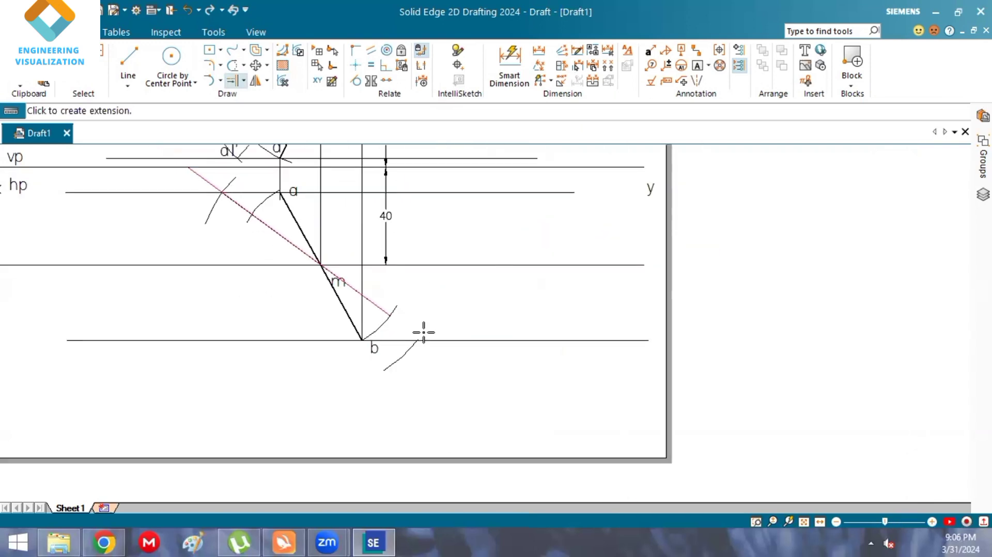
scroll(411, 342, "up", 3)
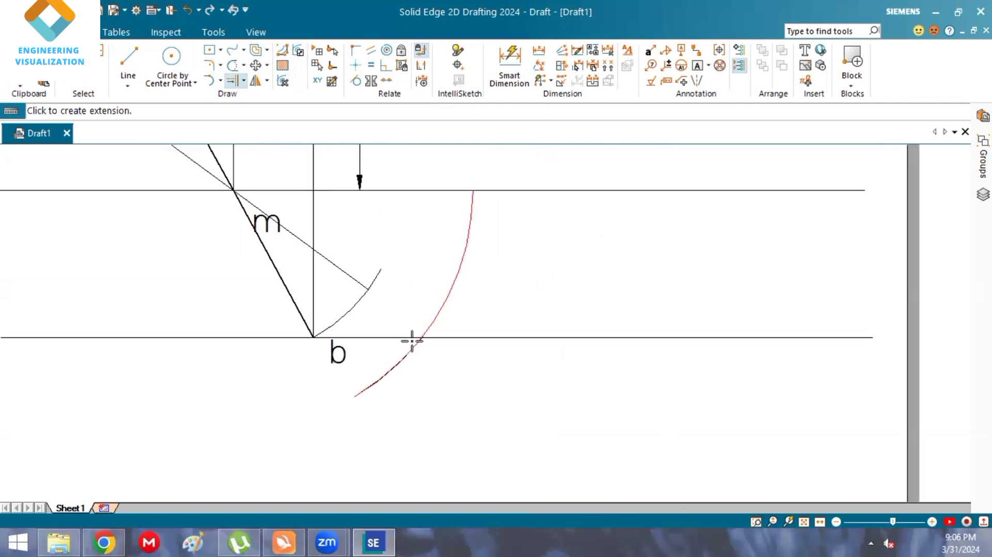
left_click(353, 281)
scroll(479, 285, "down", 4)
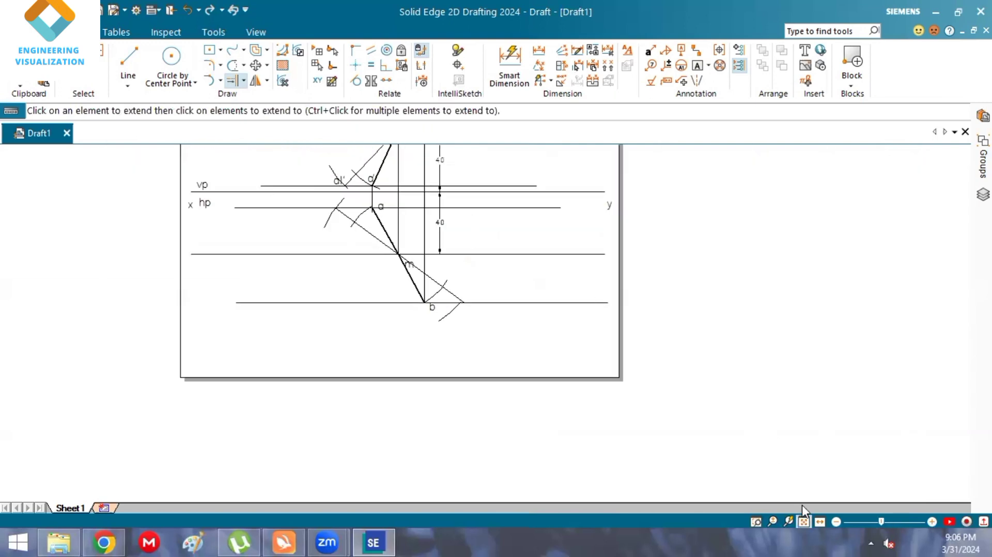
Dimension the full length of the inclined line a1'b1' in the front view.
left_click(803, 521)
scroll(522, 222, "up", 1)
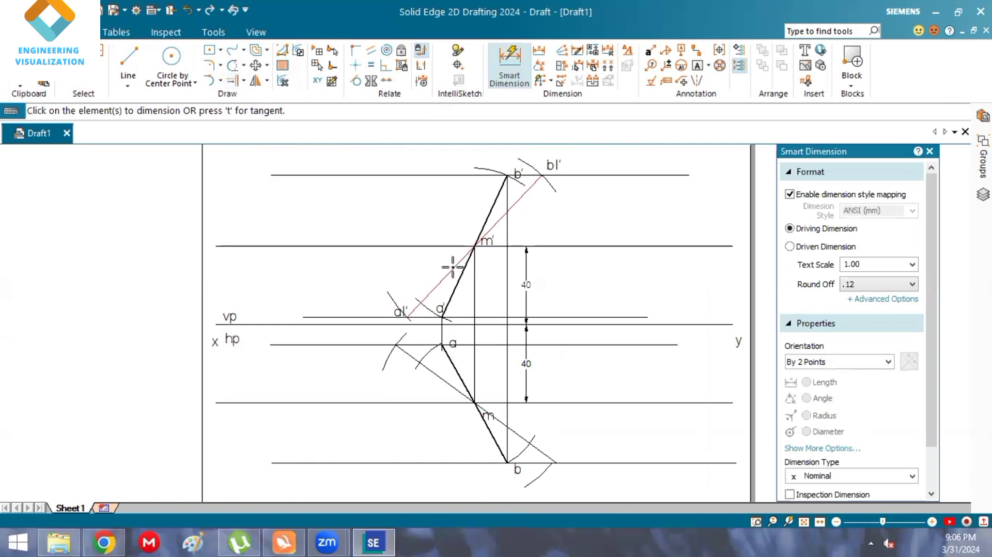
left_click(453, 267)
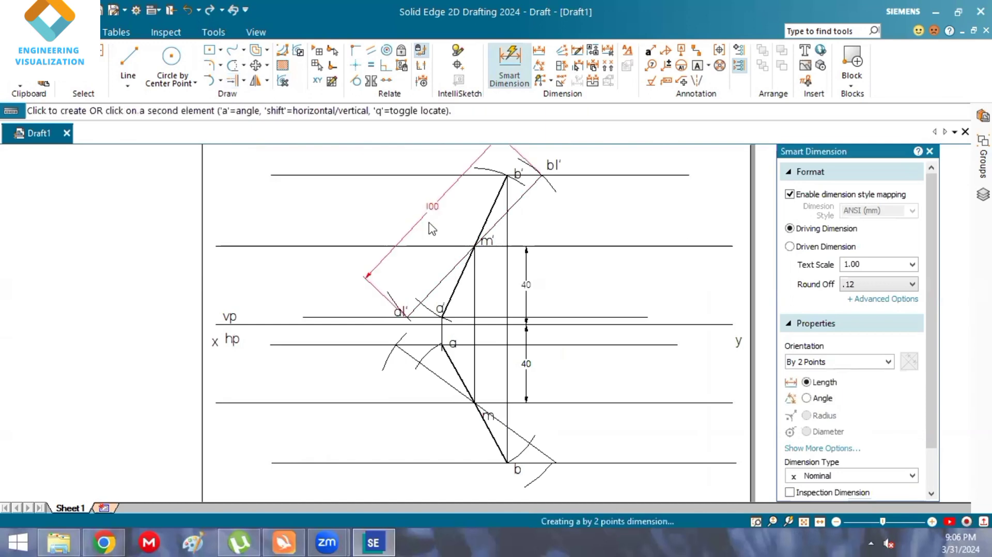
left_click(423, 220)
Measure the inclined line extended through m in the top view and examine where its lower end meets the arcs near b.
left_click(447, 382)
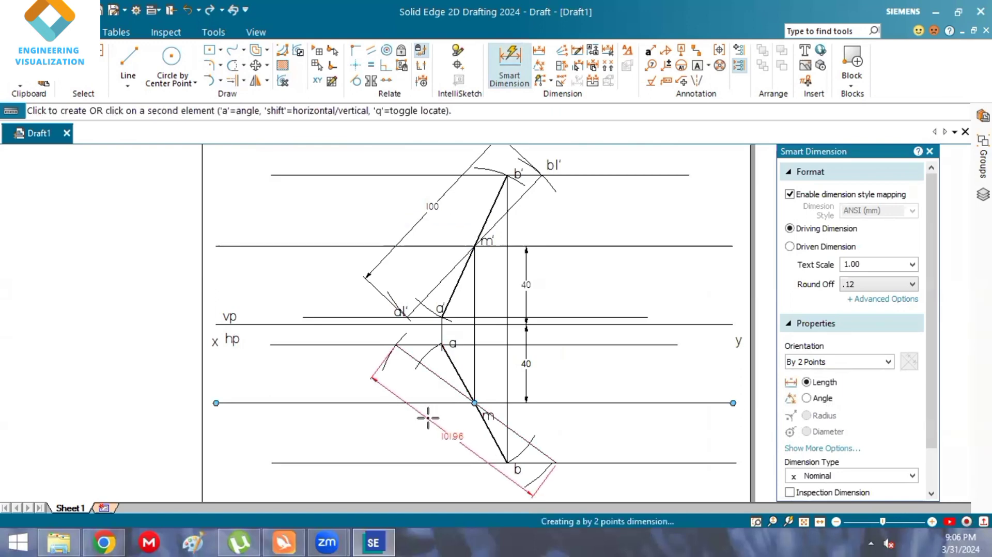
right_click(559, 441)
scroll(561, 442, "up", 1)
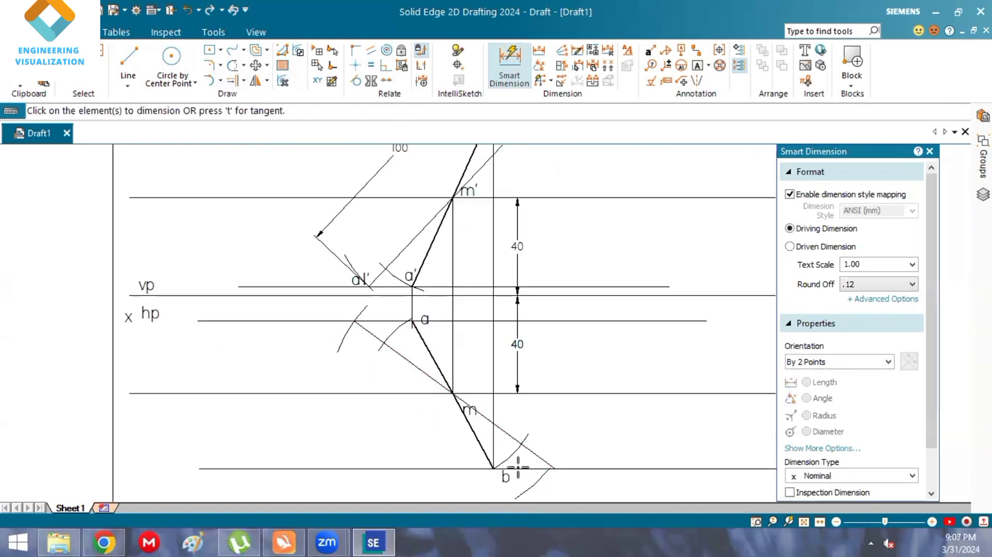
scroll(517, 472, "up", 3)
scroll(493, 467, "up", 2)
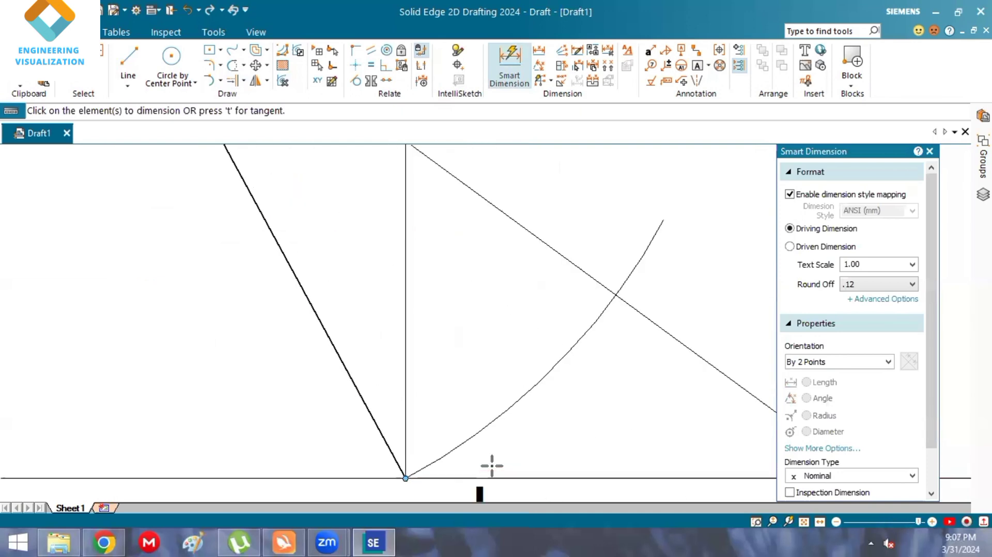
scroll(491, 466, "down", 3)
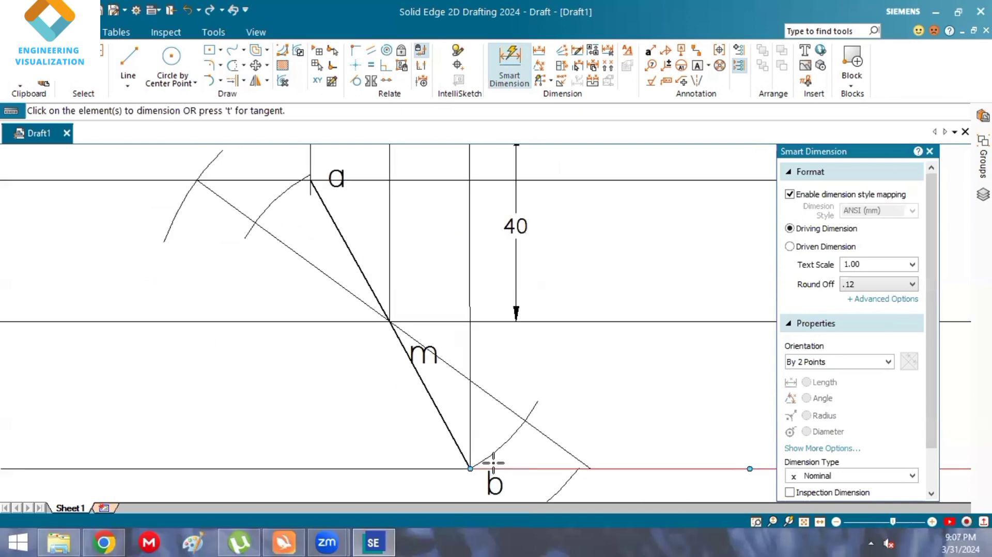
Label the upper end of the inclined line in the top view as a2.
scroll(493, 468, "up", 1)
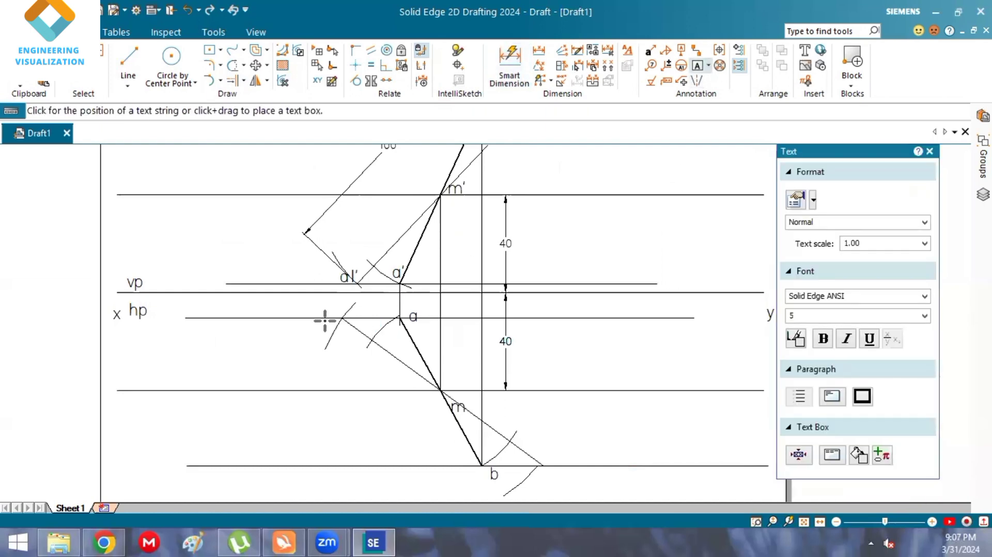
left_click(333, 321)
type("a2")
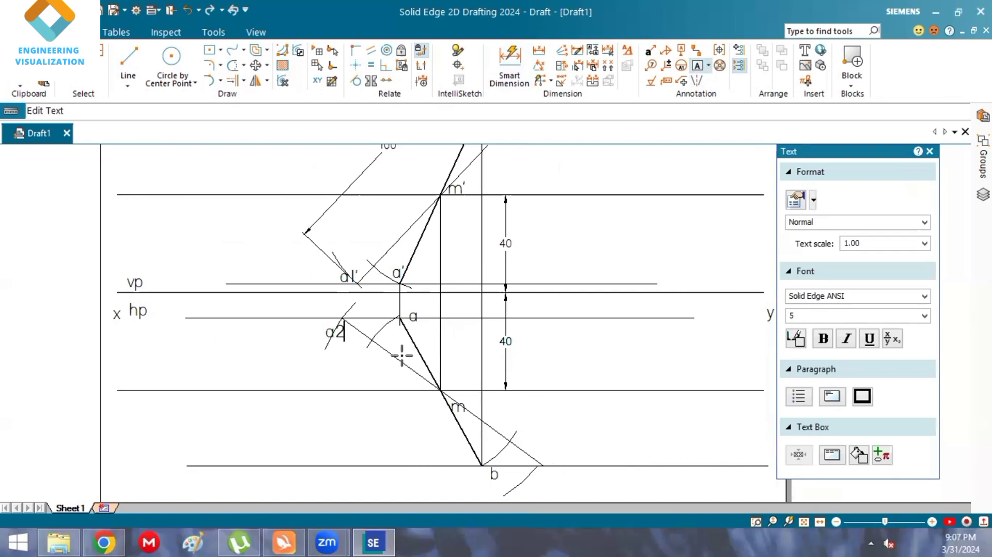
scroll(351, 313, "up", 2)
scroll(444, 341, "up", 2)
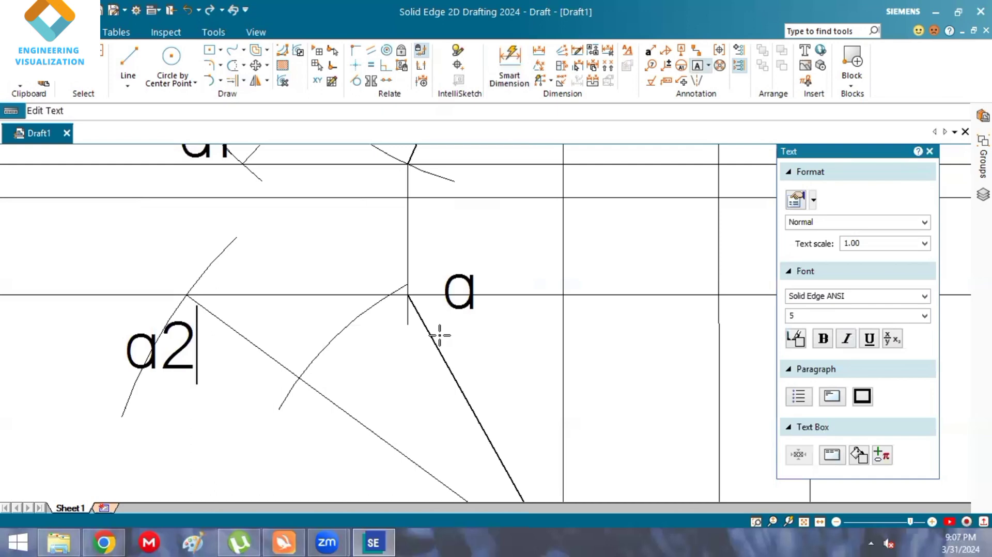
scroll(439, 335, "down", 3)
scroll(439, 335, "down", 1)
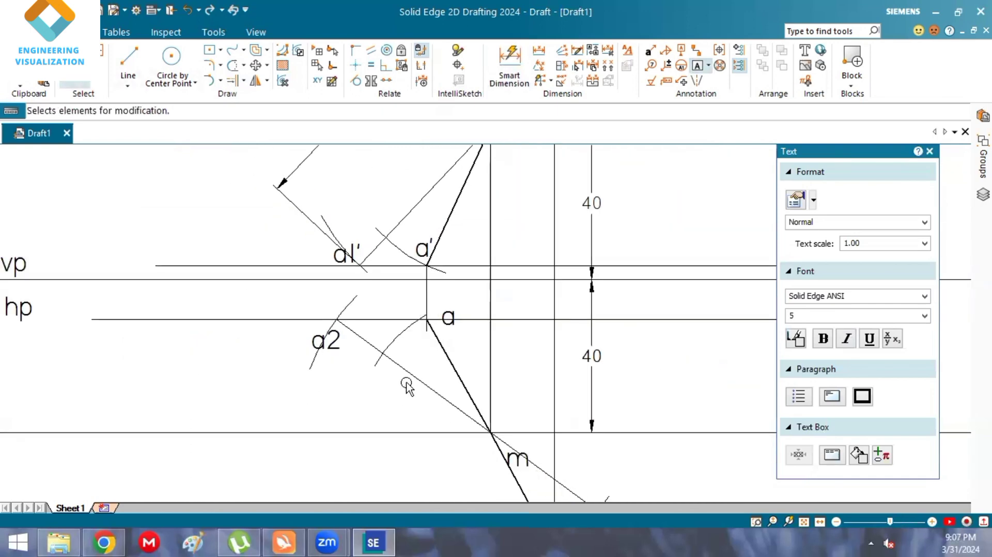
key("Escape")
Delete the inclined line from a2 through m and the thick top view lines am and mb.
left_click(469, 415)
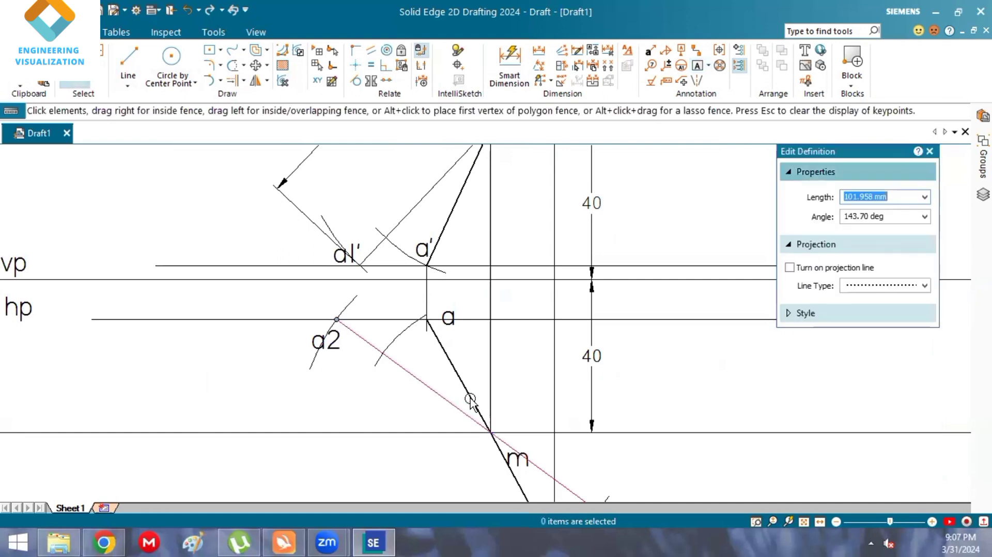
key("Escape")
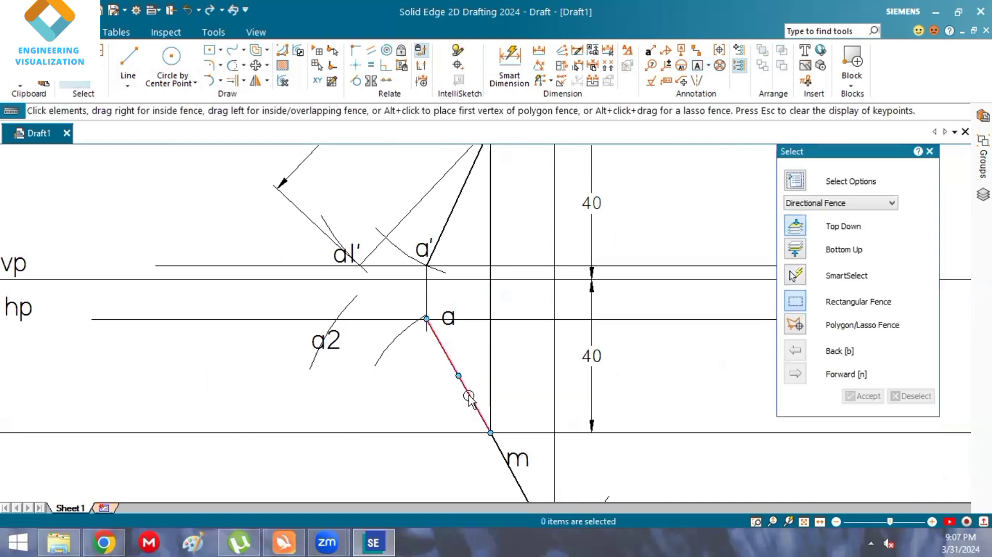
left_click(480, 413)
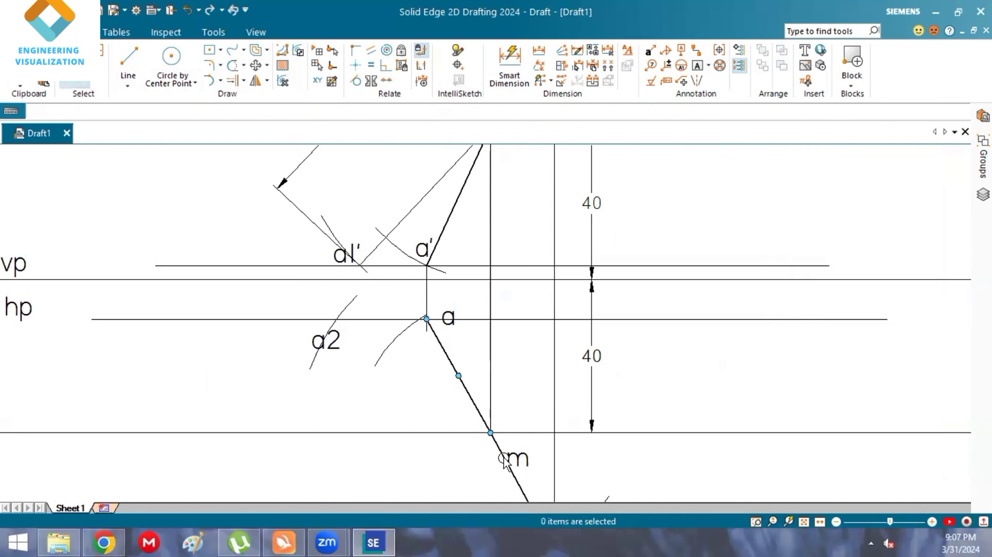
key("Delete")
left_click(504, 459)
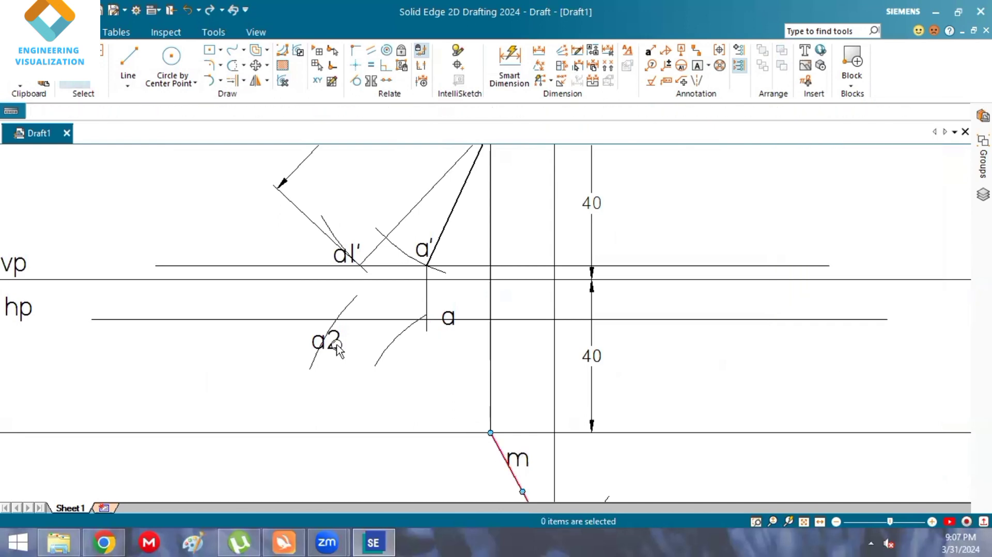
key("Delete")
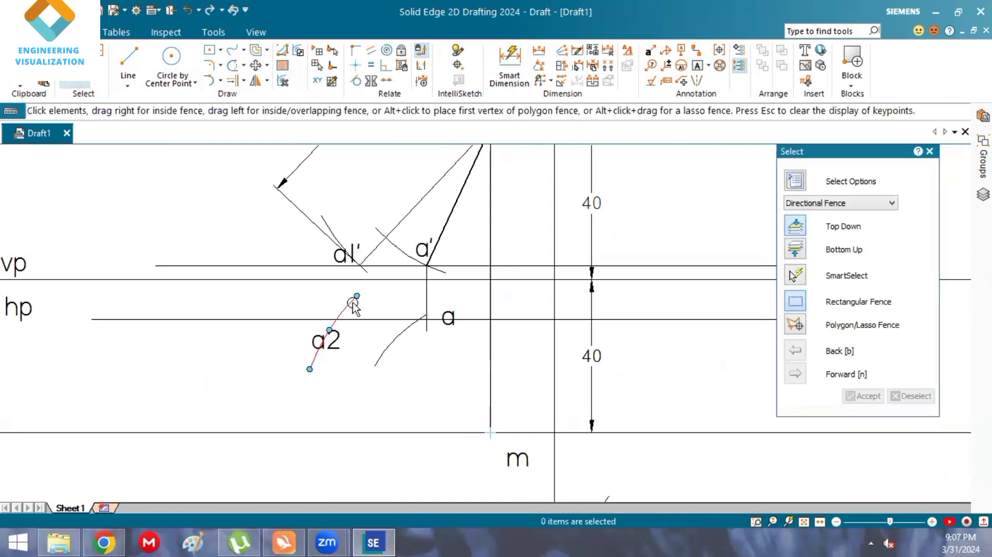
Delete the two arcs near a and a2 and the outer arc near b in the top view.
left_click(354, 304)
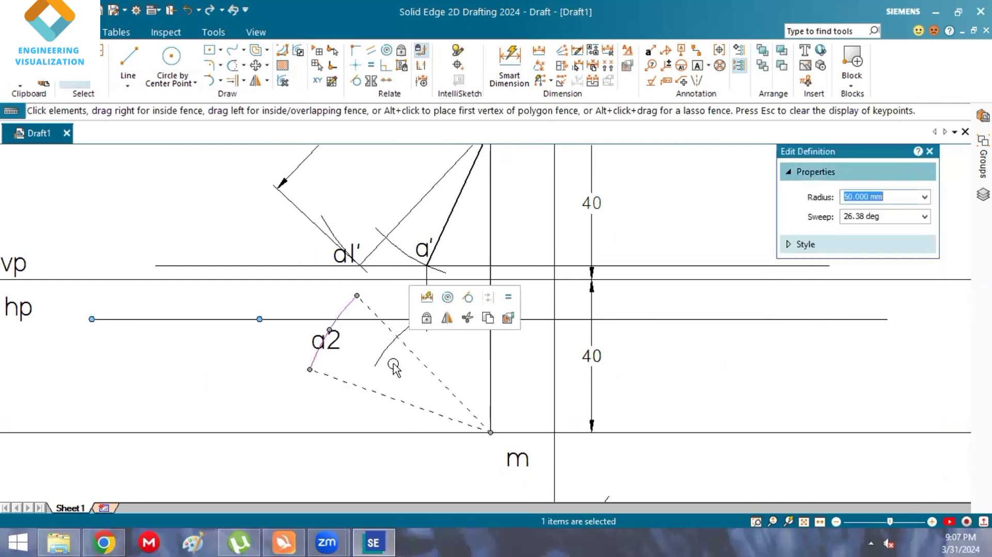
key("Delete")
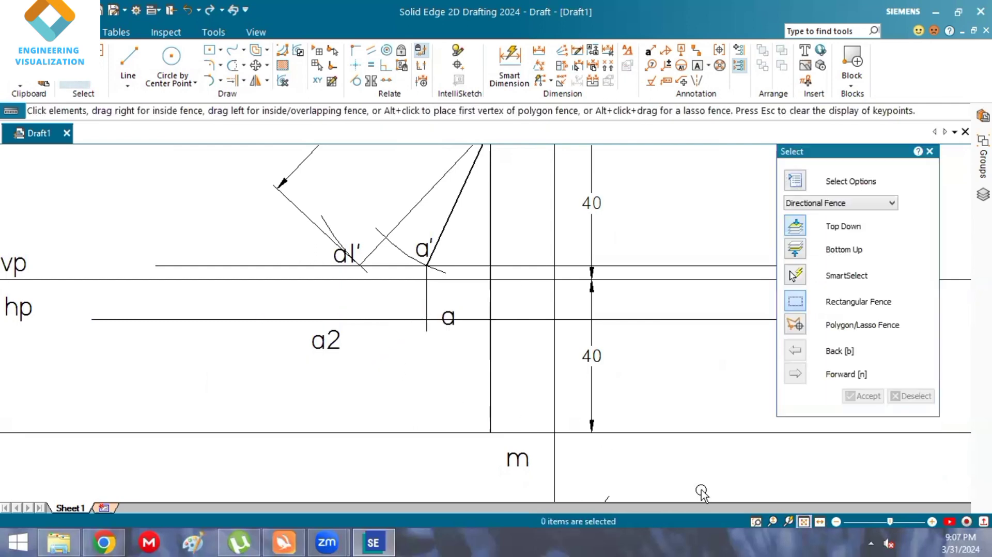
key("ctrl+shift+a")
left_click(528, 405)
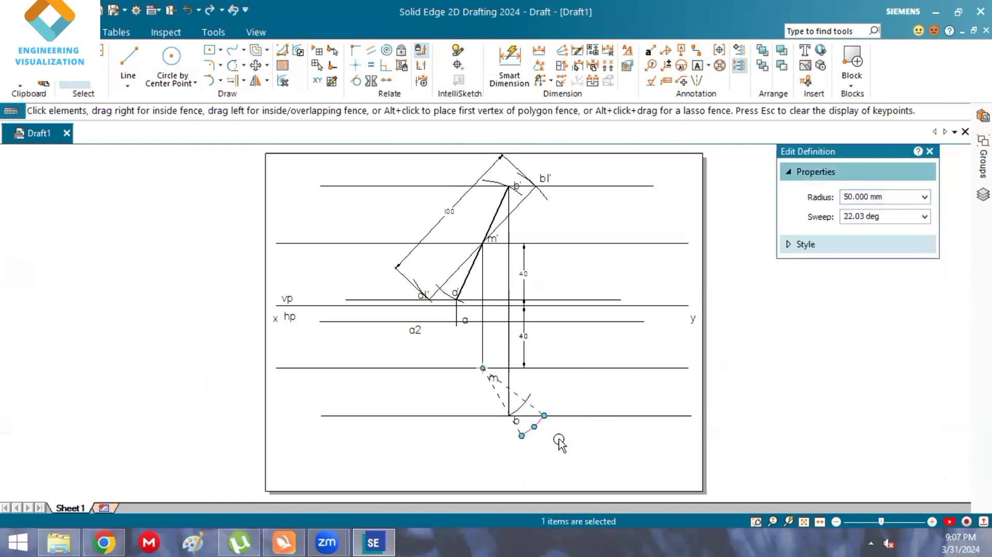
key("Escape")
scroll(514, 379, "up", 2)
scroll(514, 379, "up", 1)
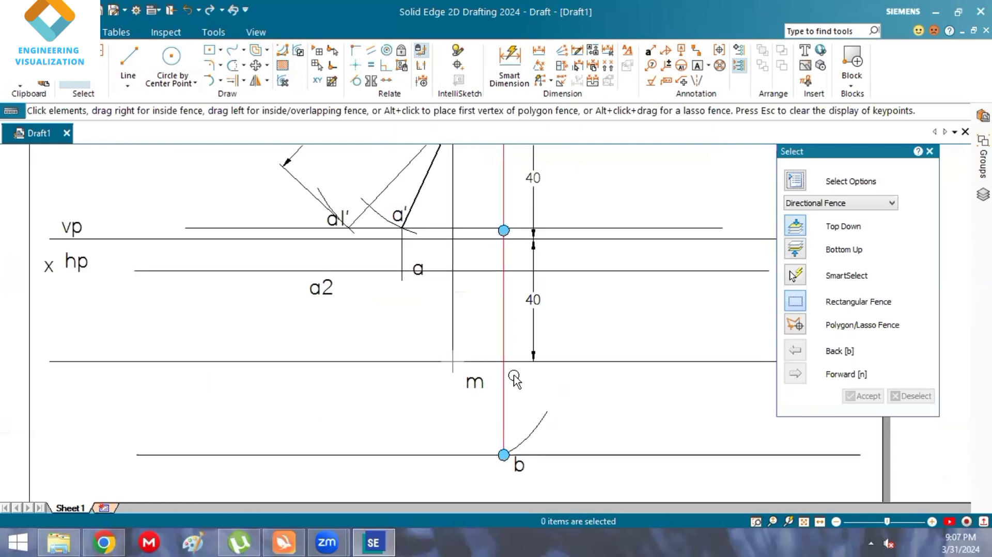
scroll(515, 378, "up", 1)
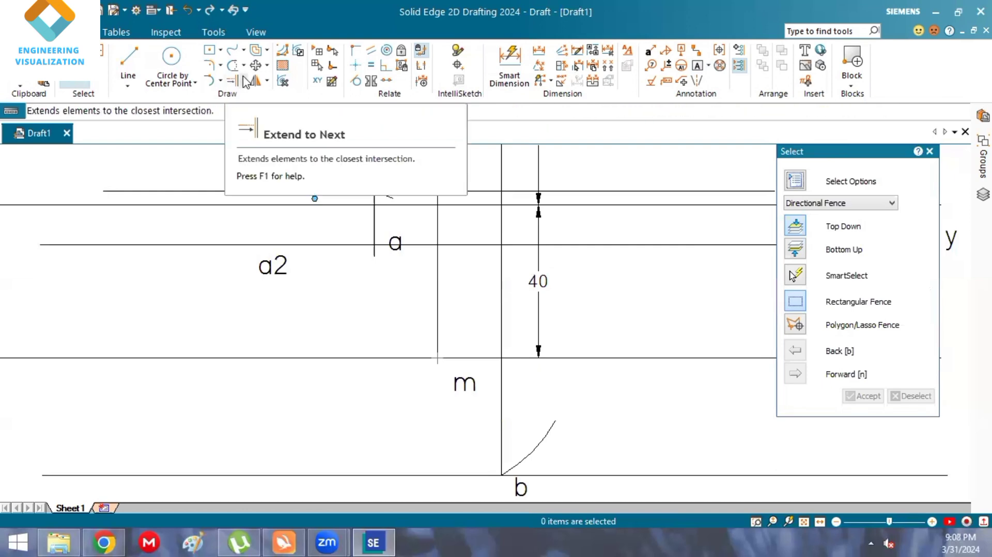
left_click(222, 82)
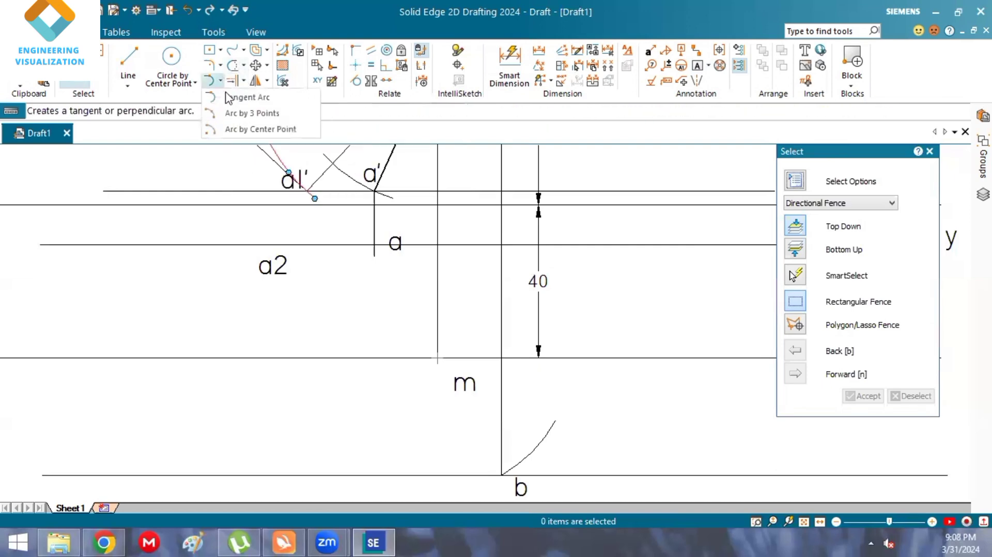
left_click(236, 133)
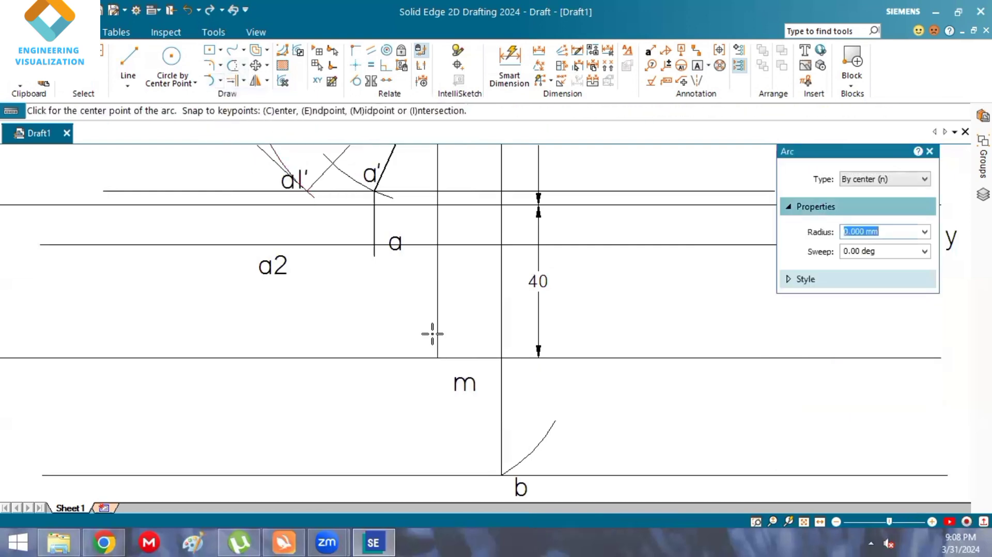
left_click(438, 357)
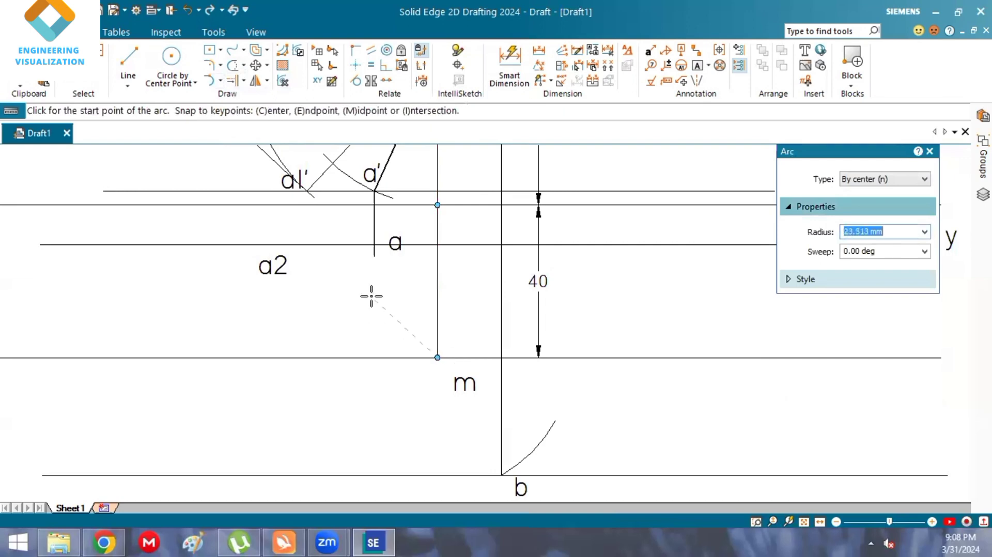
type("40")
key("Return")
right_click(409, 315)
Draw a 35 mm radius arc centred at m that crosses the horizontal line near a.
left_click(437, 358)
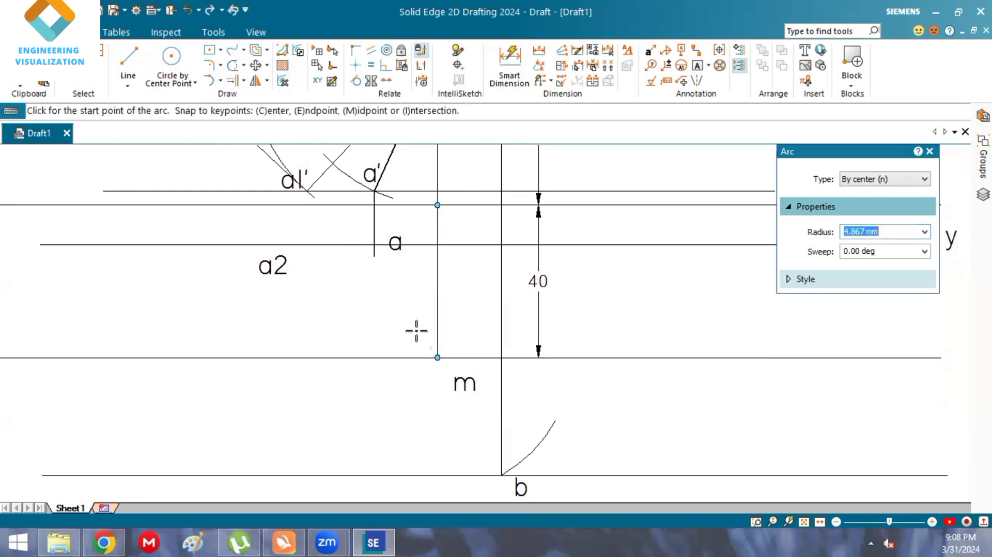
type("3")
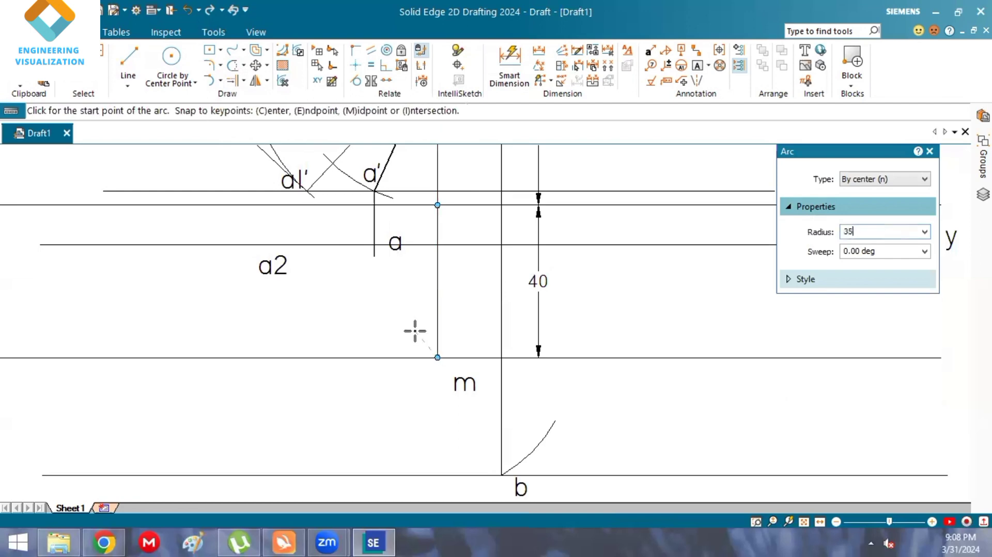
type("5")
key("Return")
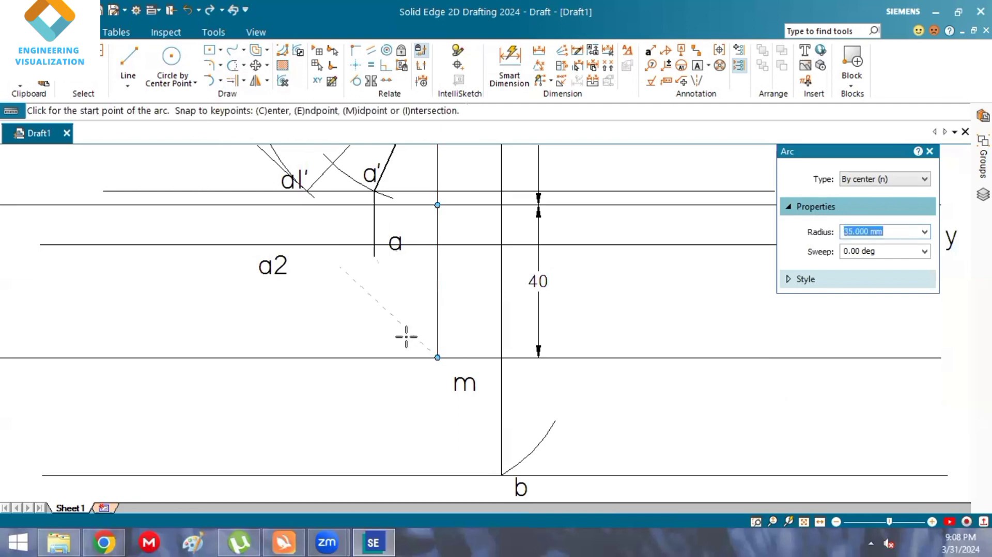
left_click(416, 330)
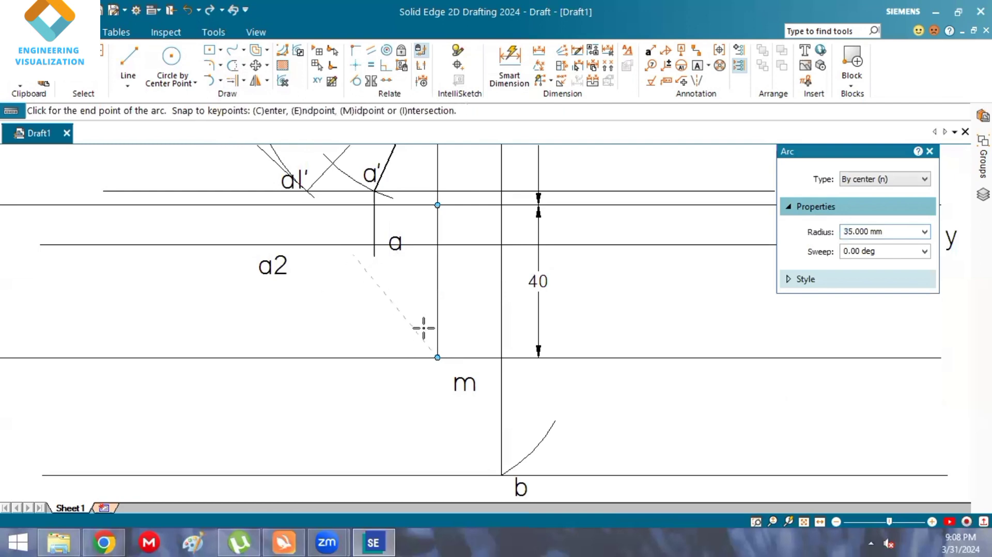
left_click(418, 335)
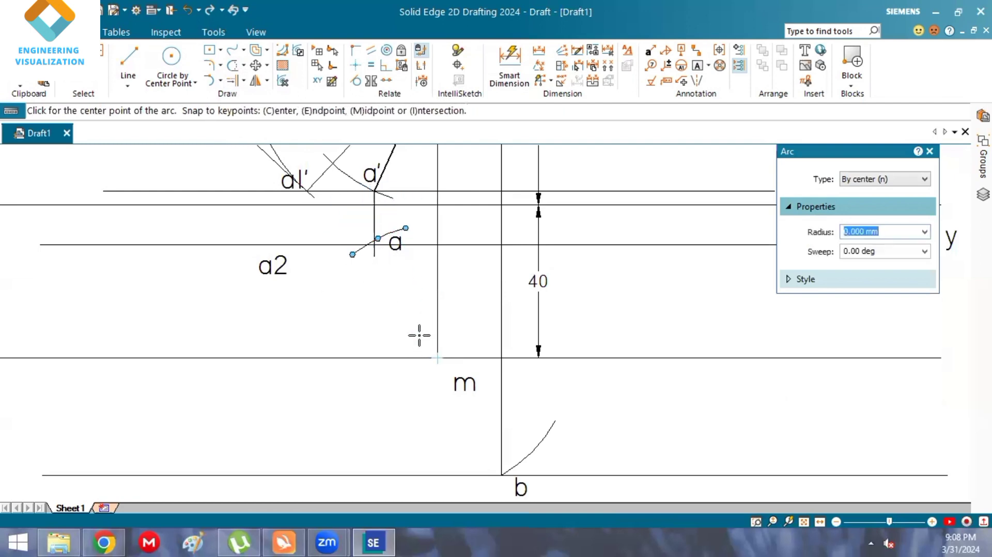
Delete both segments of the horizontal line meeting at a in the top view.
key("Escape")
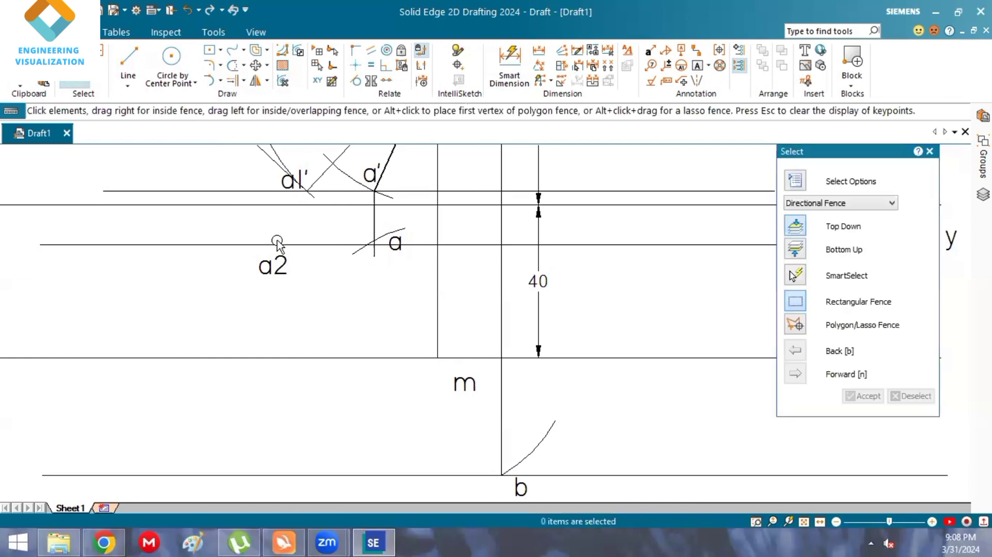
left_click(415, 271)
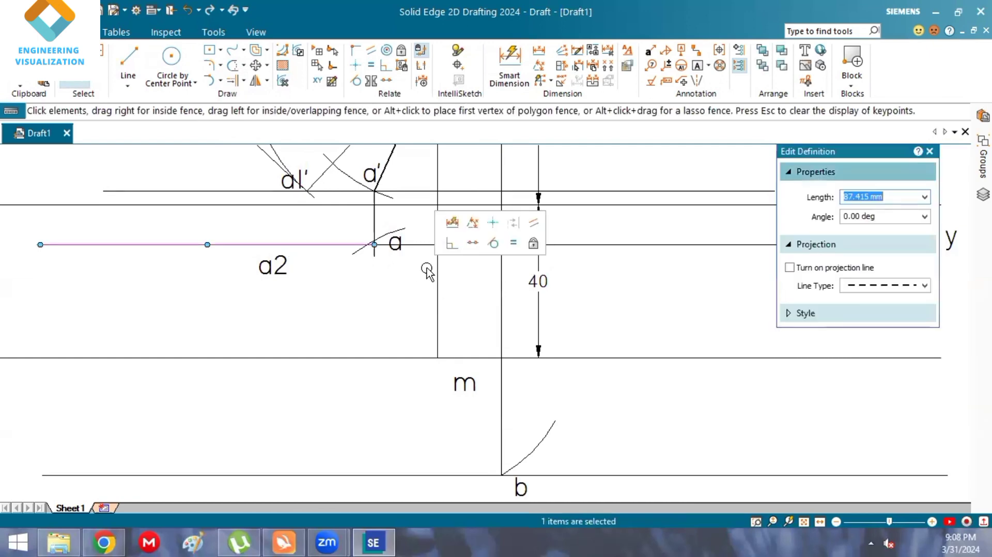
key("Escape")
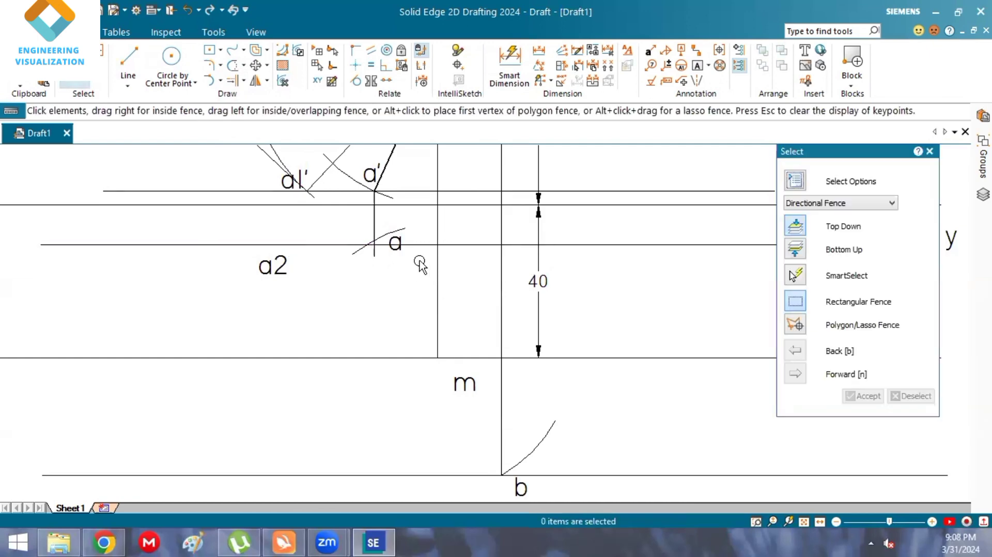
left_click(343, 245)
key("Delete")
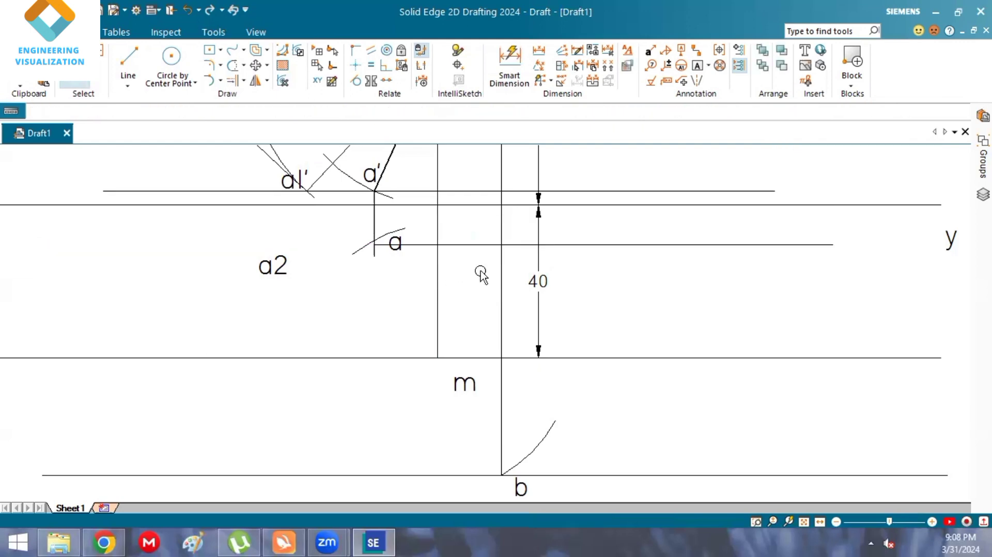
left_click(584, 246)
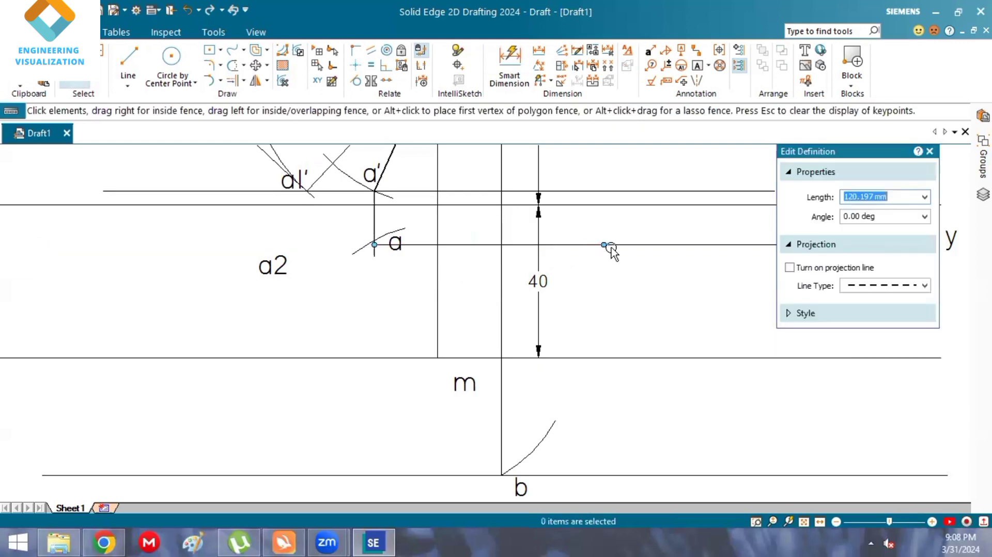
key("Delete")
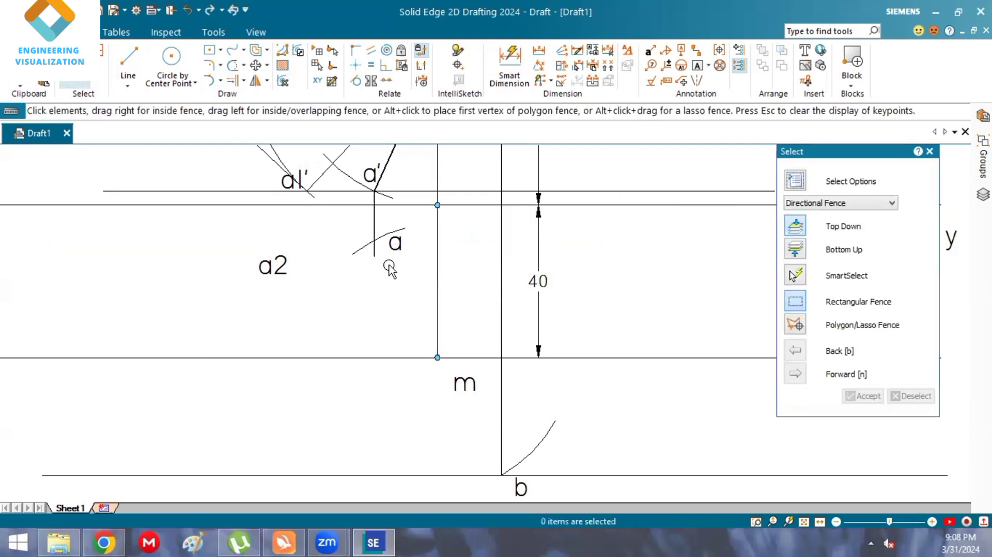
Draw a 35 mm line from m to the intersection of the arc and the vertical projector at a.
key("l")
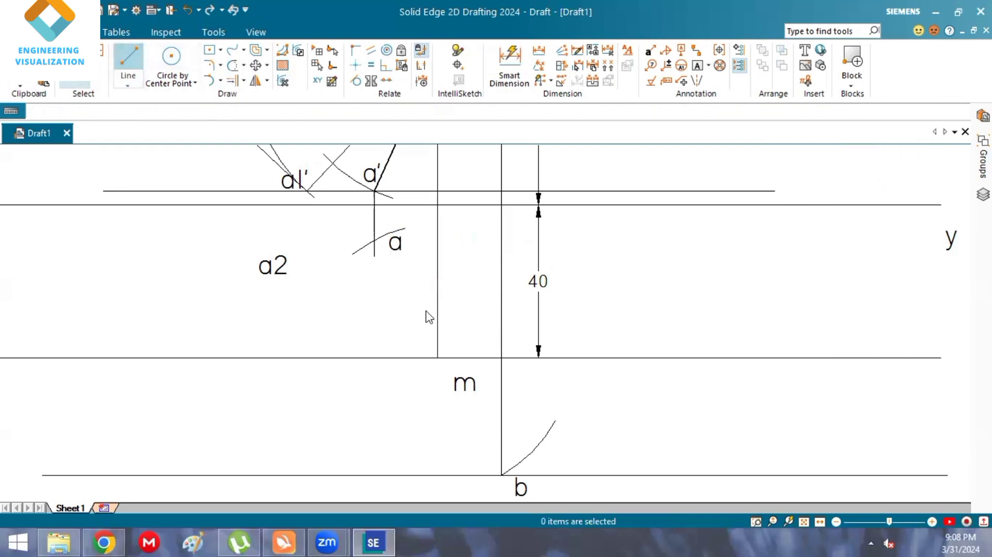
left_click(436, 357)
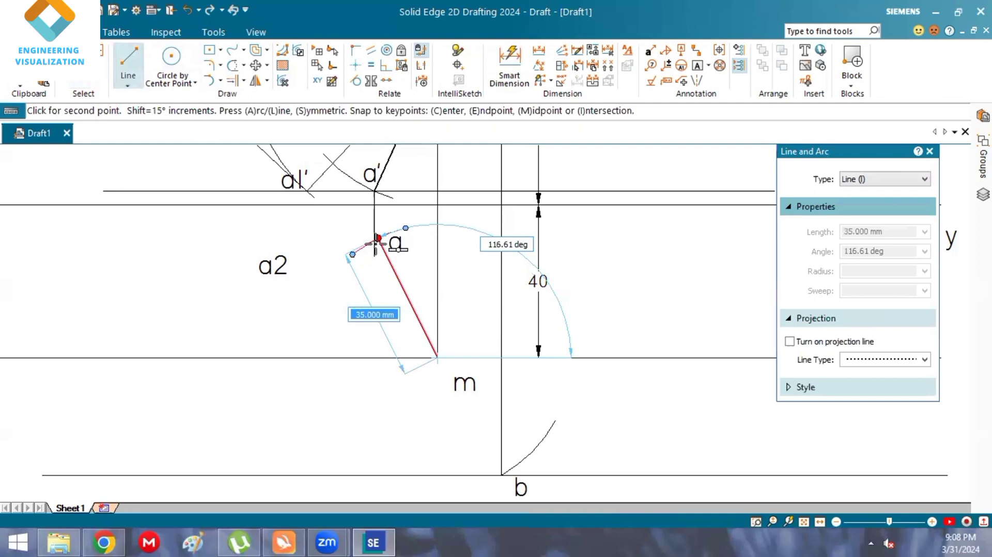
scroll(375, 244, "up", 2)
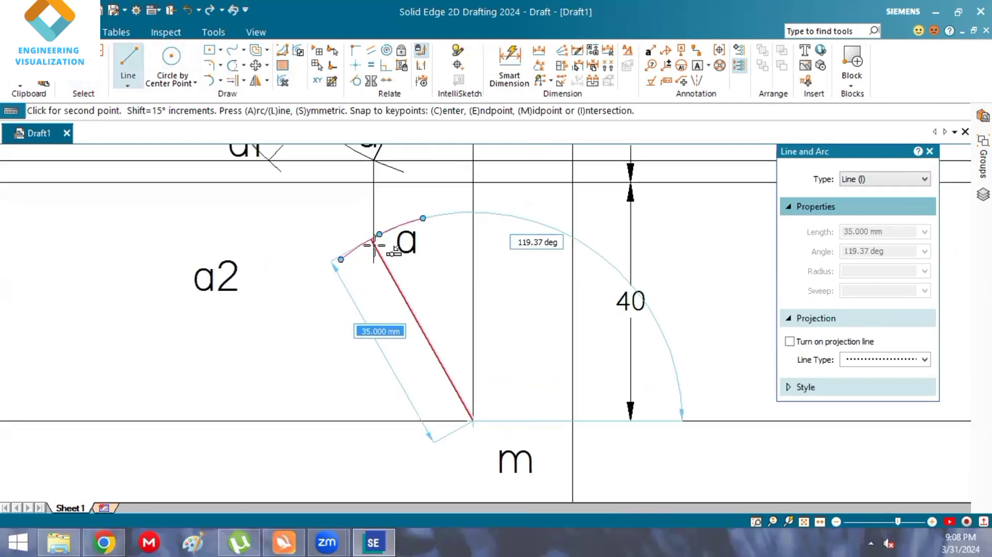
scroll(374, 244, "up", 2)
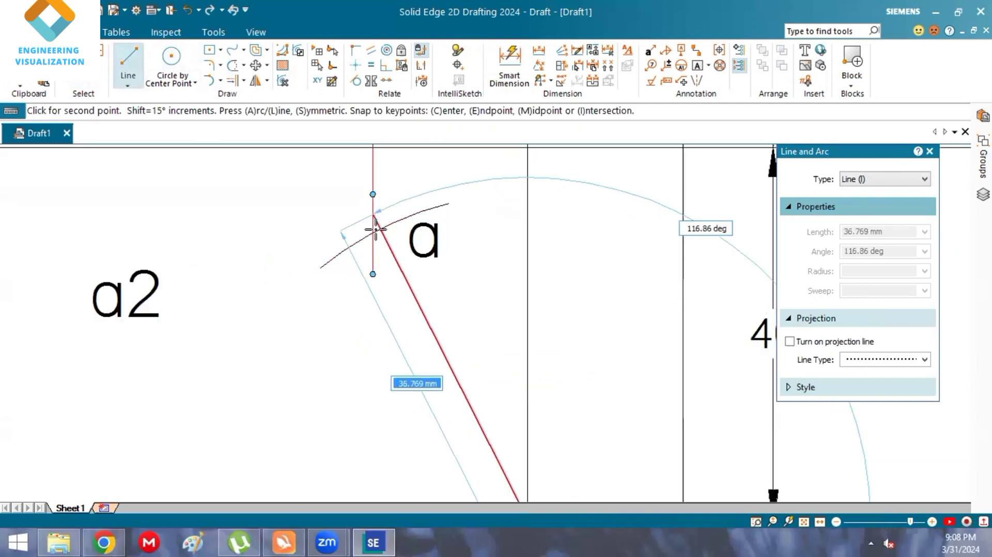
type("35")
key("Return")
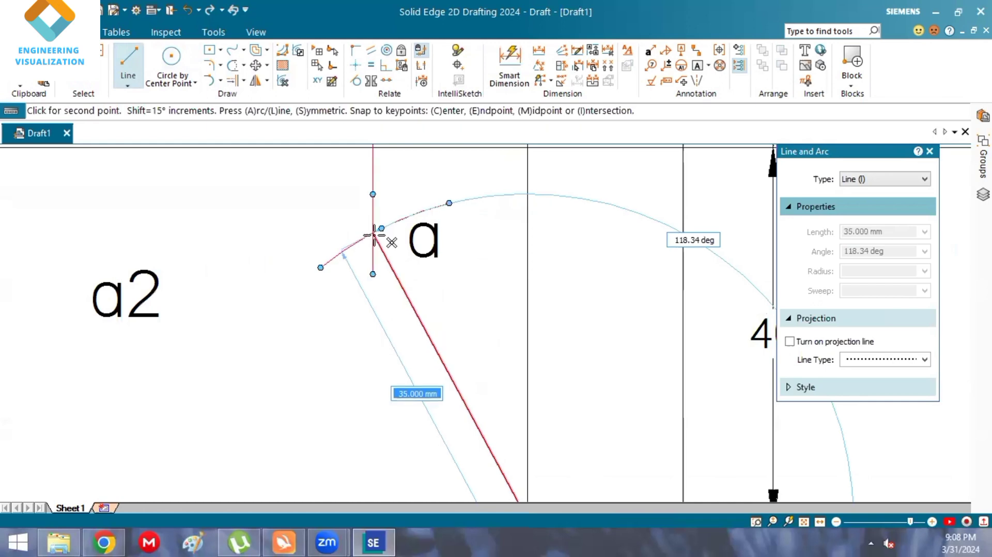
left_click(435, 255)
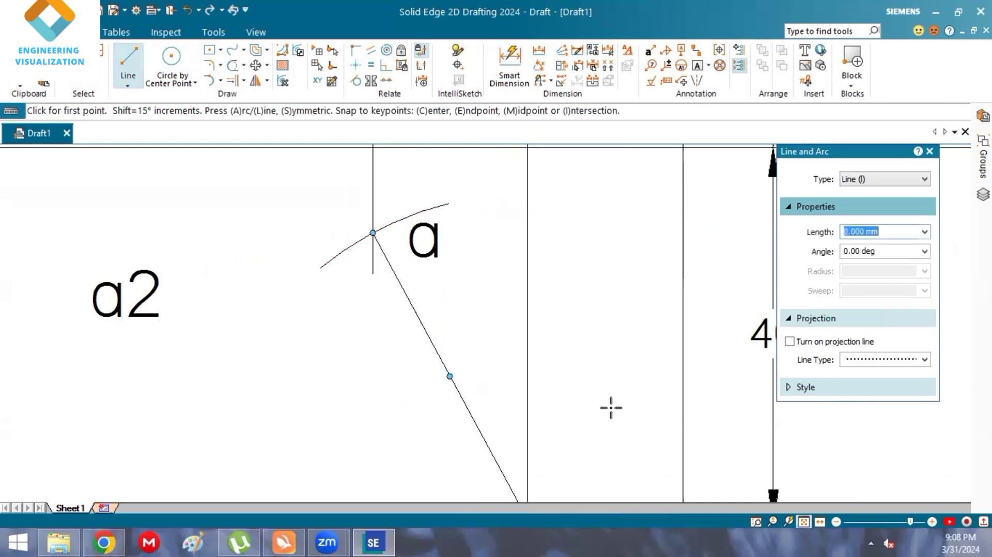
key("ctrl+shift+a")
key("Escape")
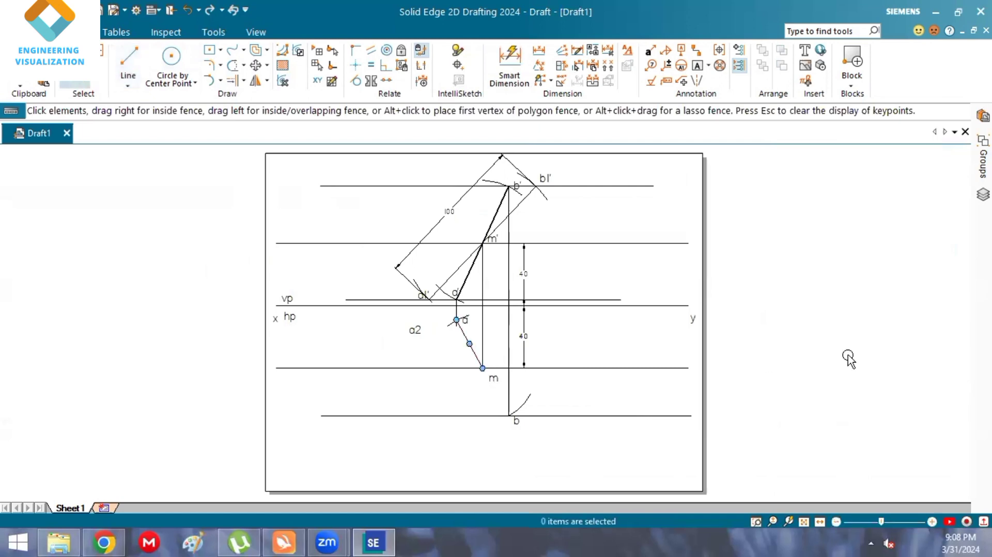
Set the width of the top view line am to 0.50 mm.
left_click(924, 285)
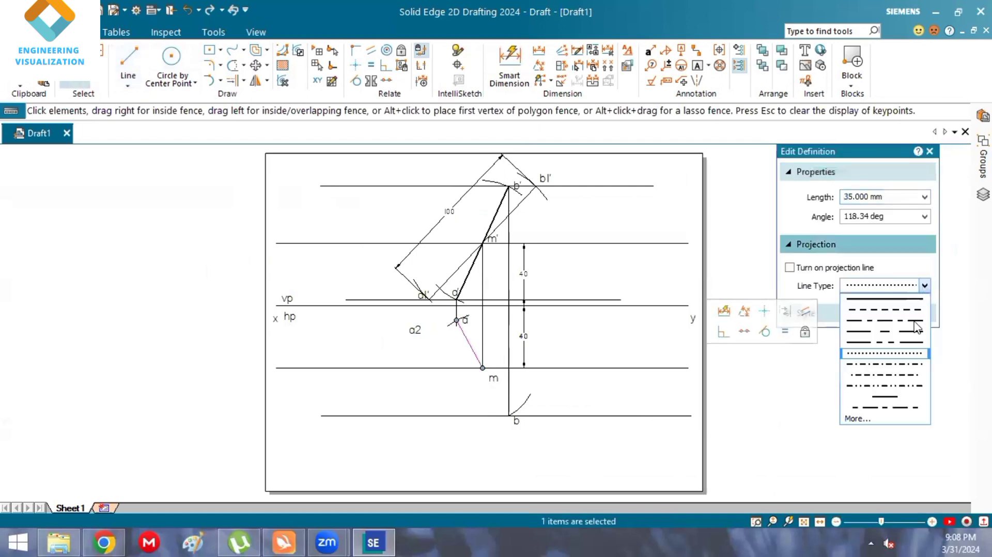
left_click(884, 353)
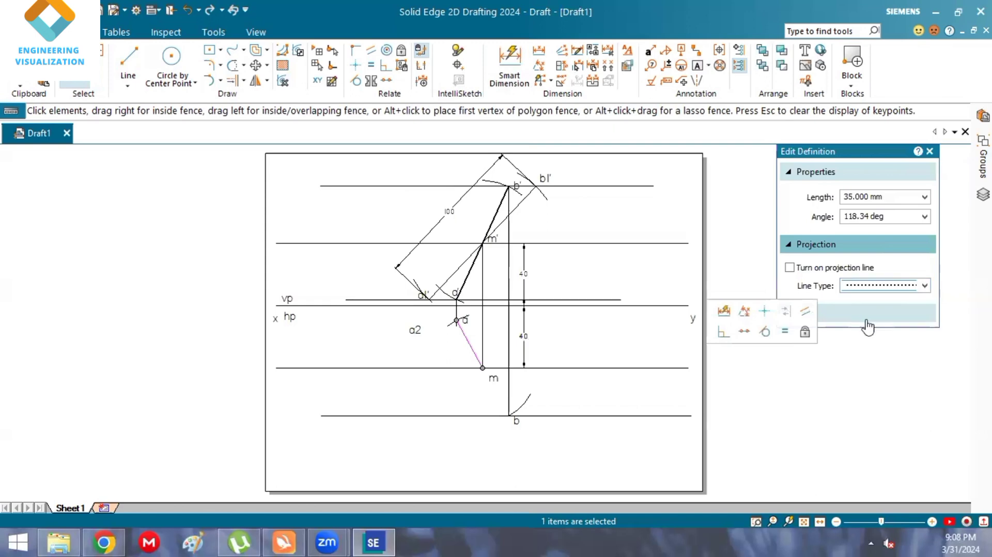
left_click(912, 320)
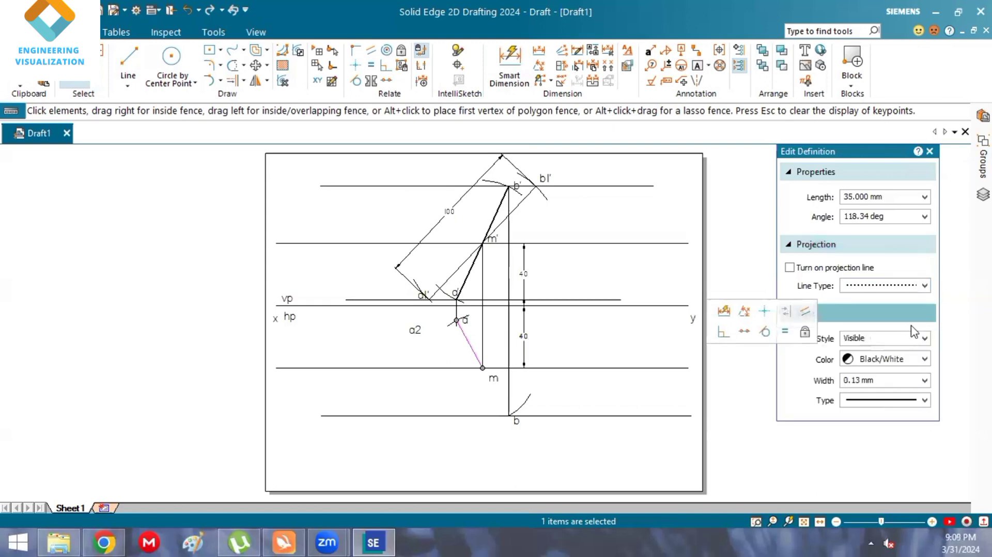
left_click(924, 380)
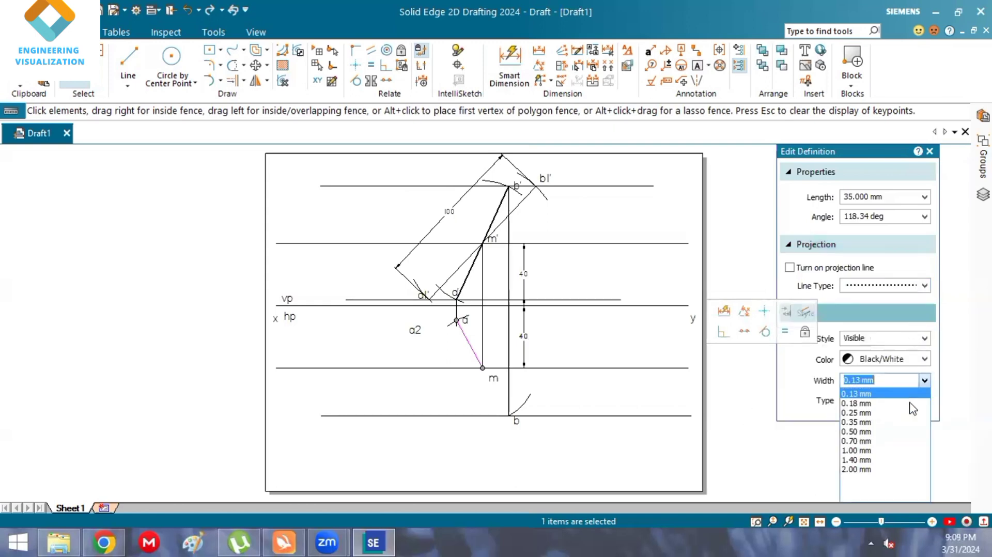
left_click(880, 431)
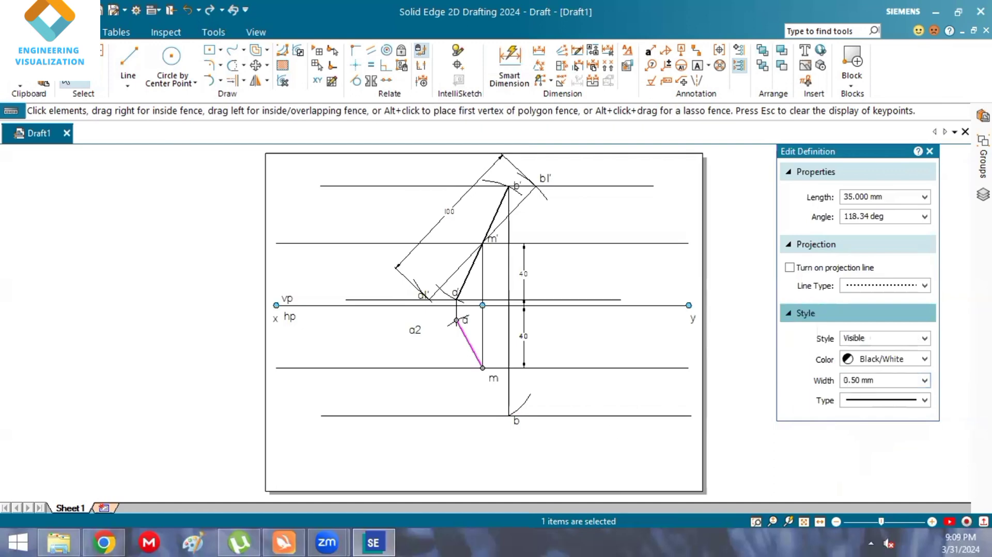
Extend the thick line am beyond m to the horizontal line through b with Extend to Next.
left_click(233, 82)
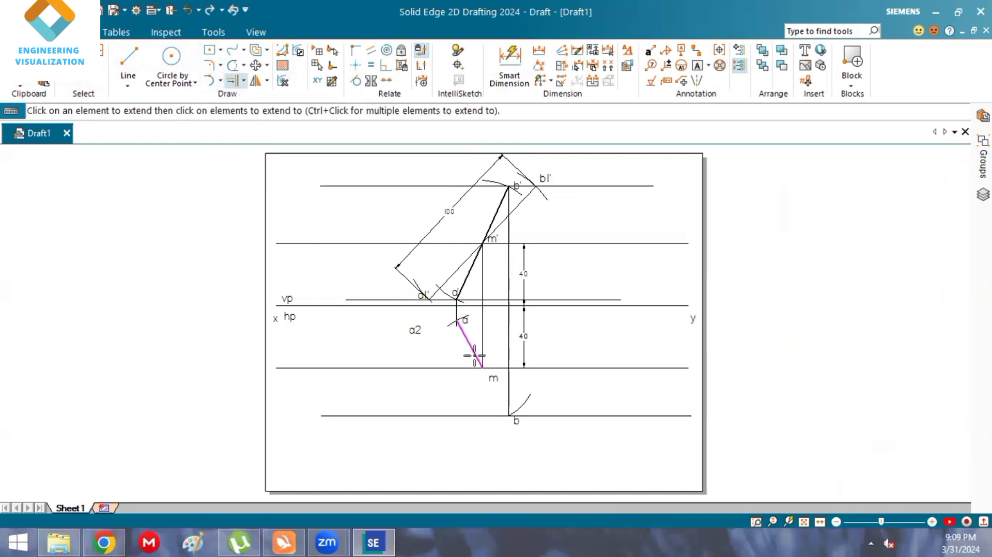
left_click(75, 85)
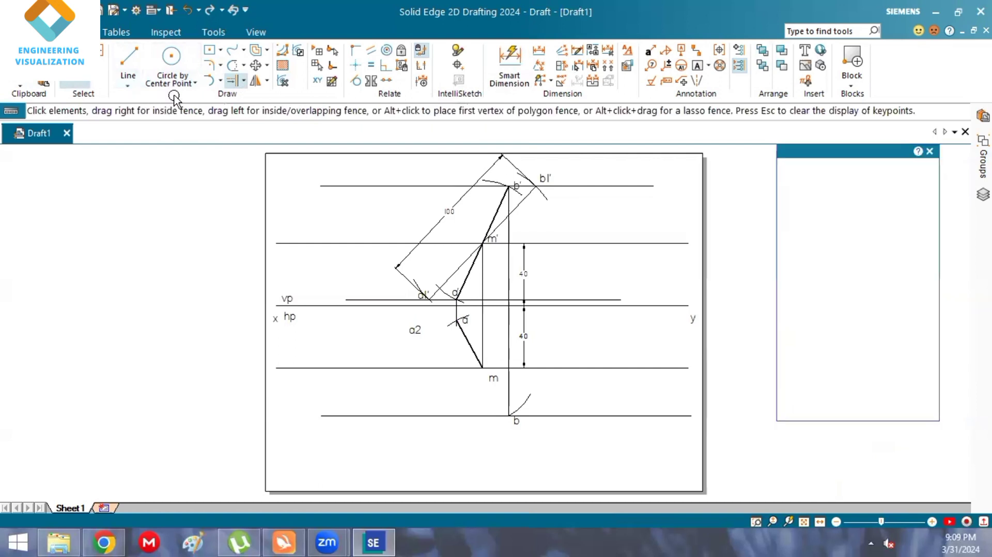
left_click(244, 82)
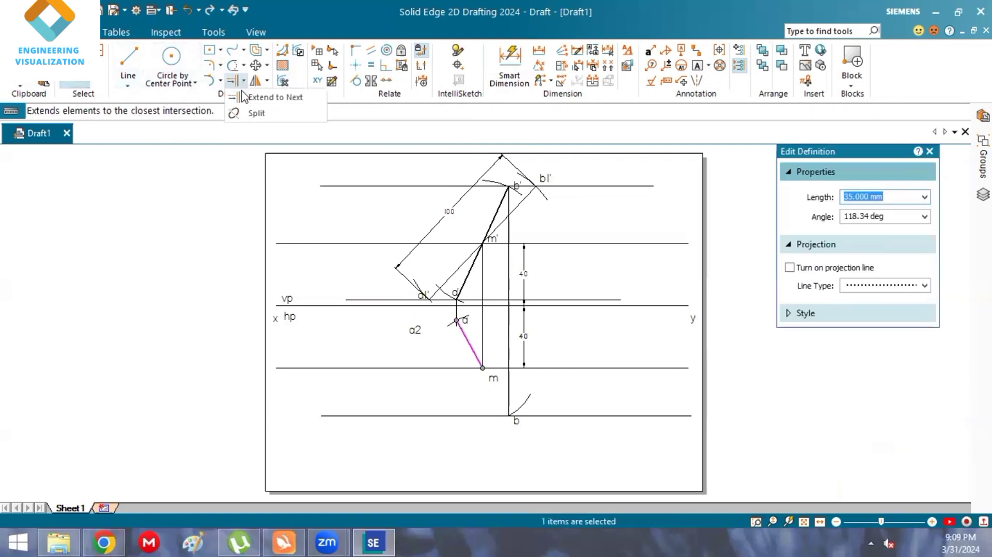
left_click(244, 97)
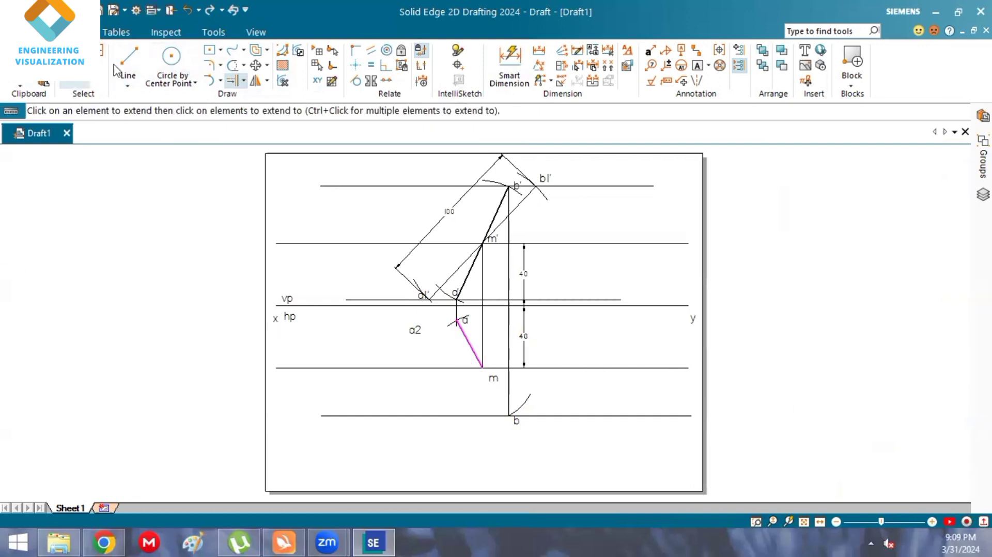
left_click(128, 57)
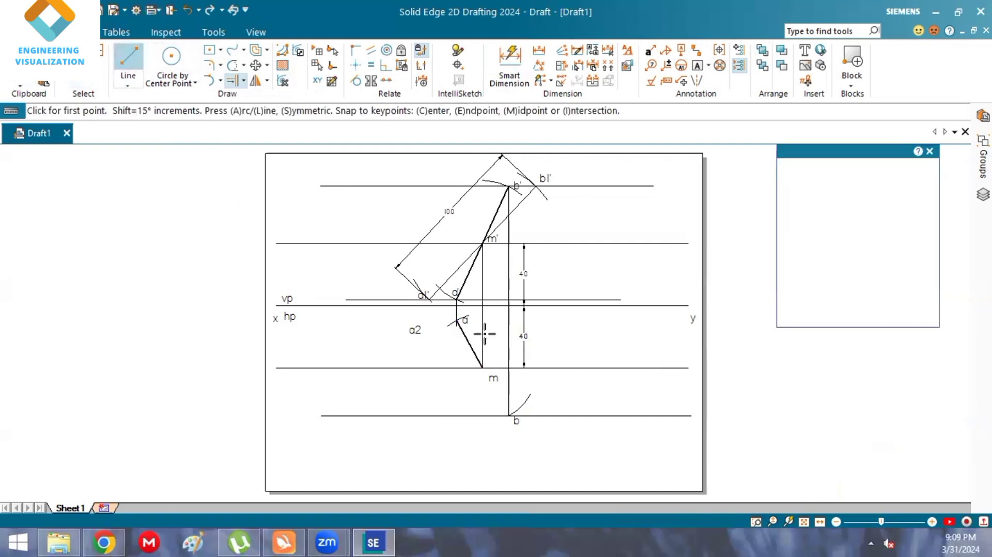
left_click(283, 50)
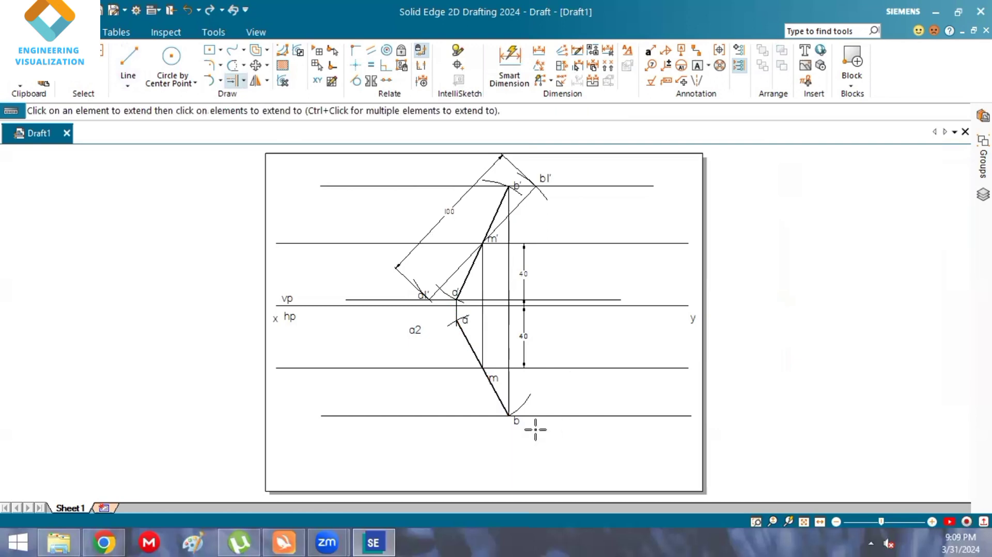
Examine at close range how the extended line meets the arc, vertical projector and horizontal line at b.
scroll(533, 428, "up", 3)
scroll(526, 425, "up", 5)
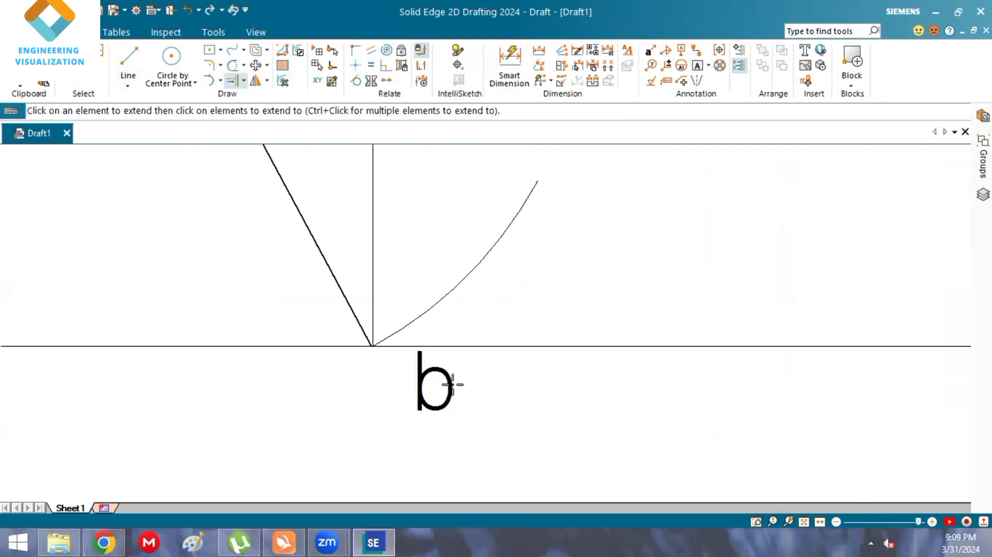
scroll(401, 353, "up", 3)
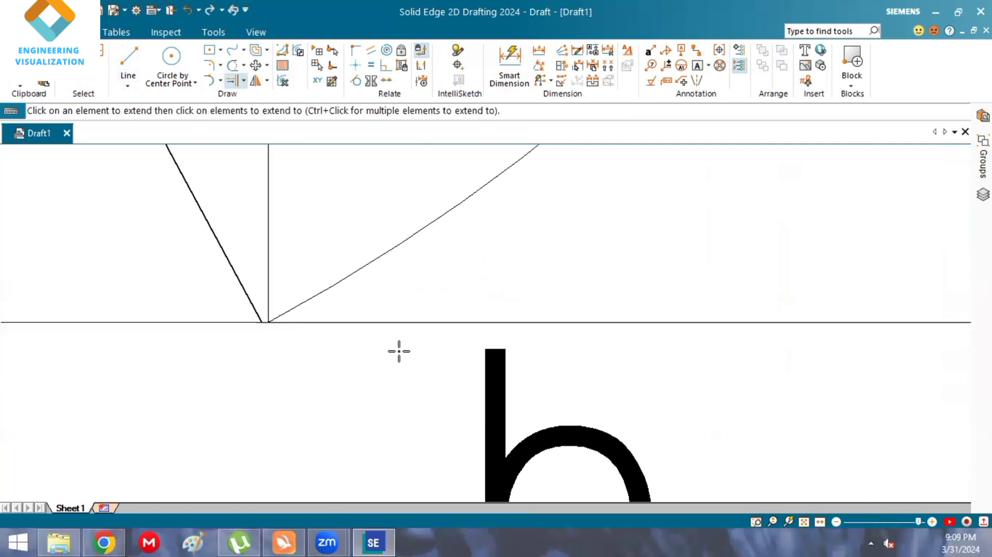
scroll(399, 351, "down", 2)
scroll(399, 351, "down", 3)
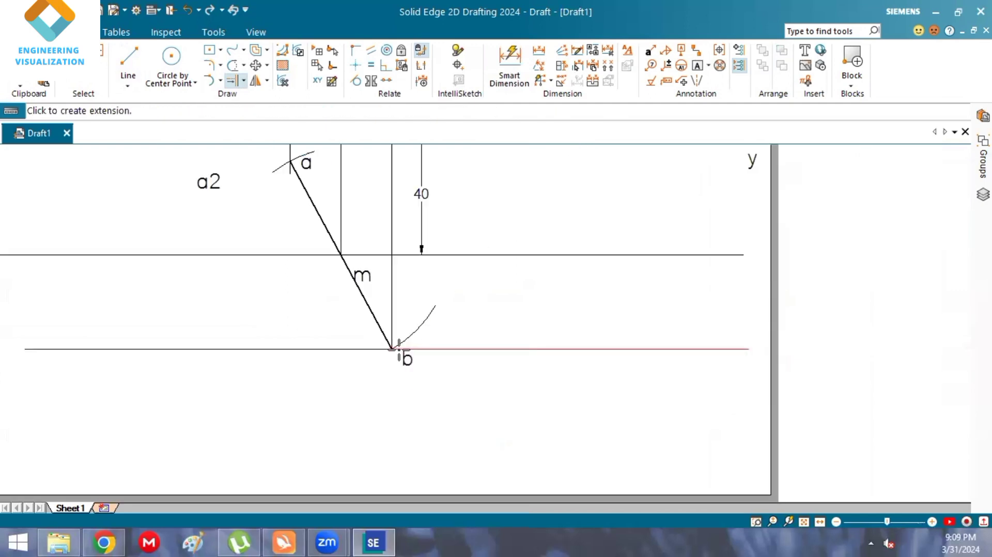
scroll(395, 341, "up", 3)
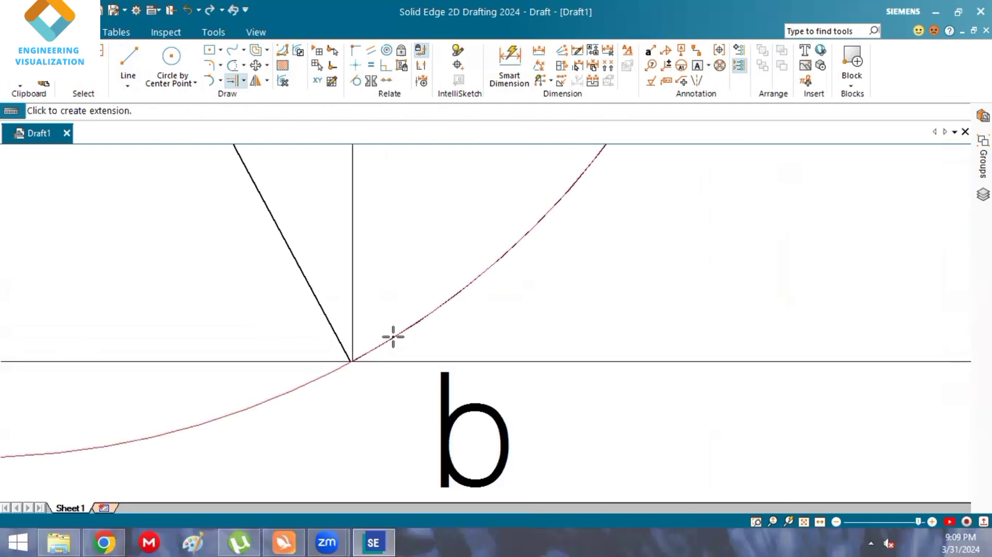
scroll(393, 337, "up", 2)
scroll(393, 337, "down", 5)
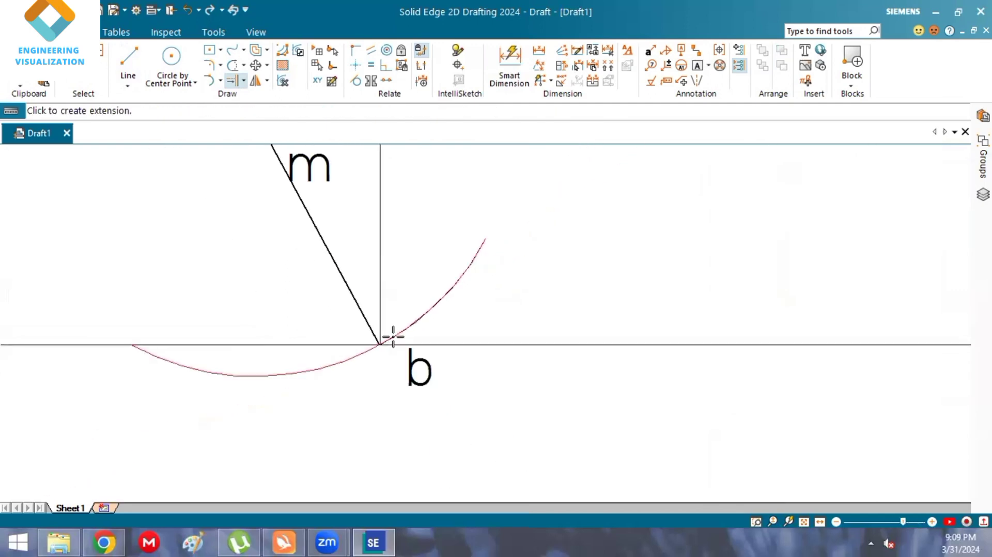
left_click(393, 337)
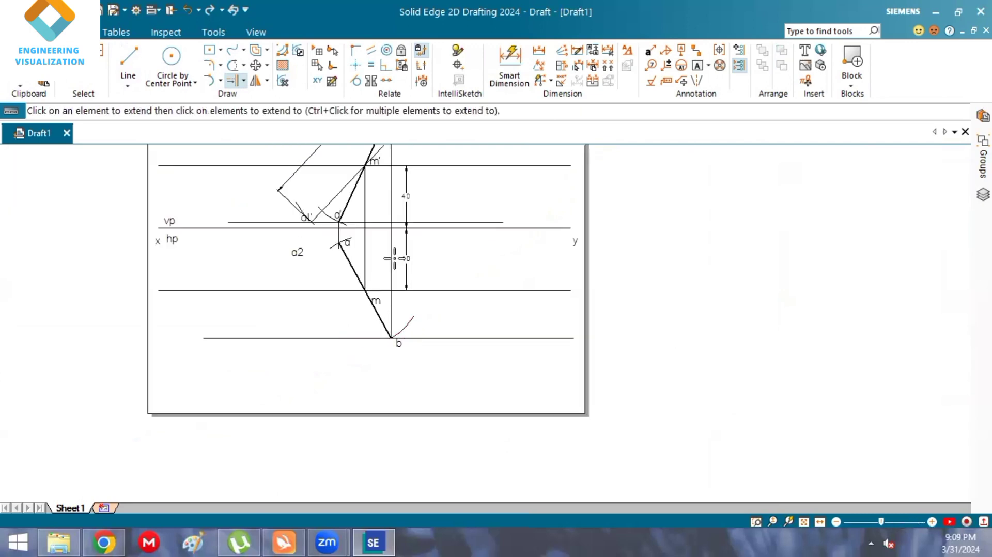
Measure the length of the top view line ab with Smart Dimension and inspect its end at a.
scroll(395, 258, "up", 3)
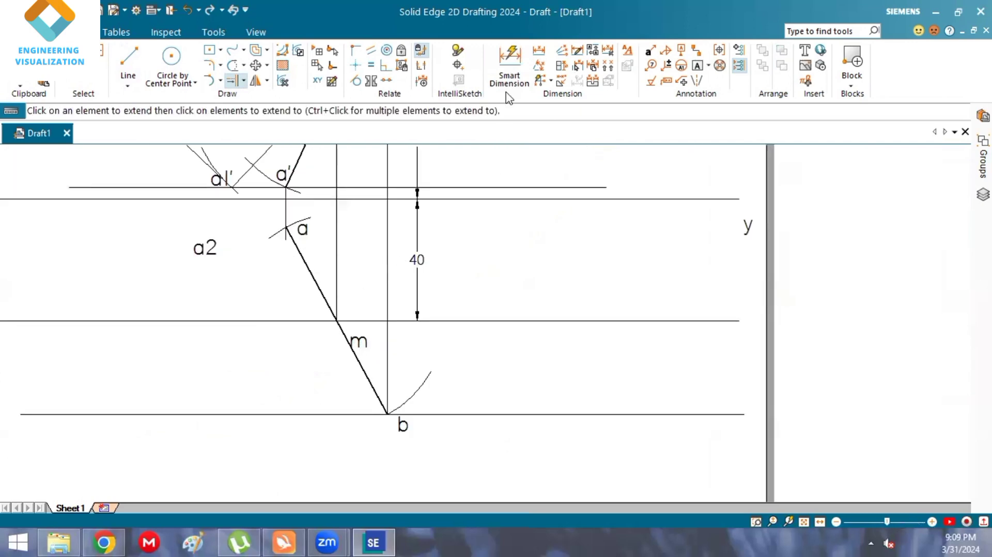
left_click(310, 292)
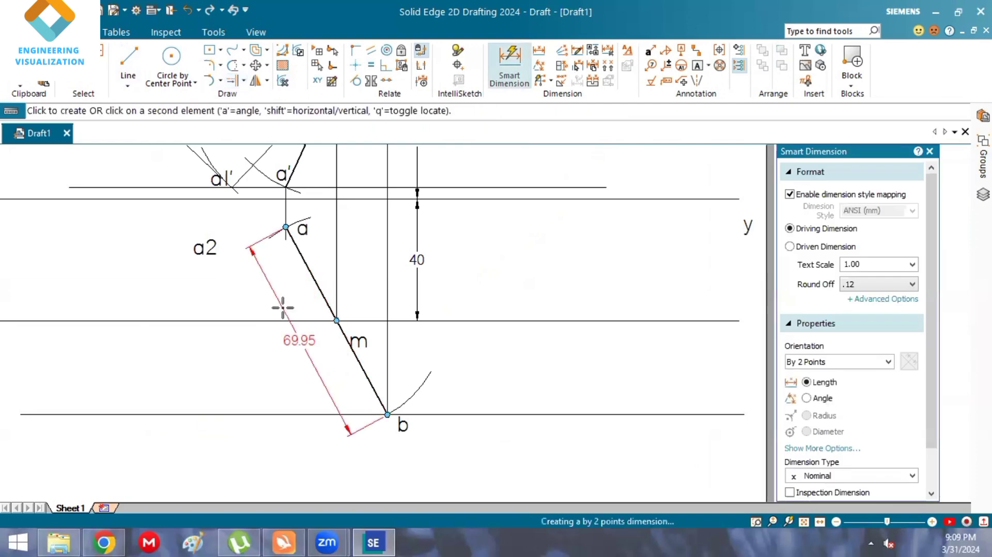
right_click(283, 308)
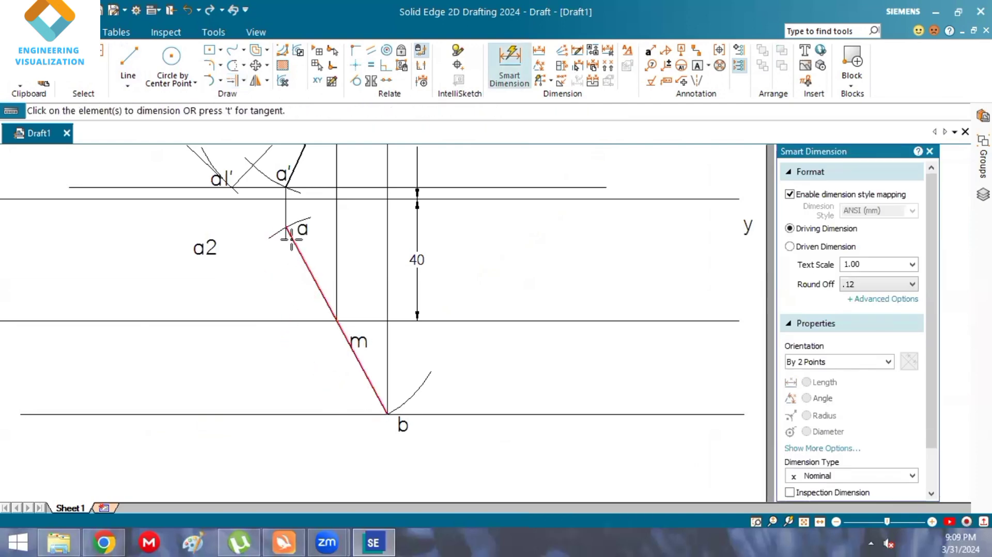
scroll(291, 227, "up", 2)
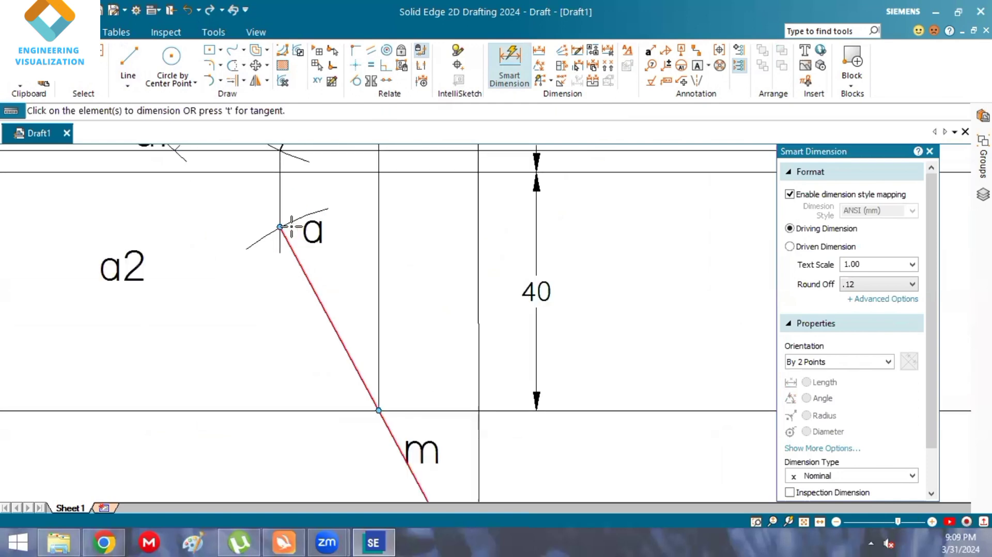
scroll(291, 227, "up", 2)
scroll(291, 226, "down", 4)
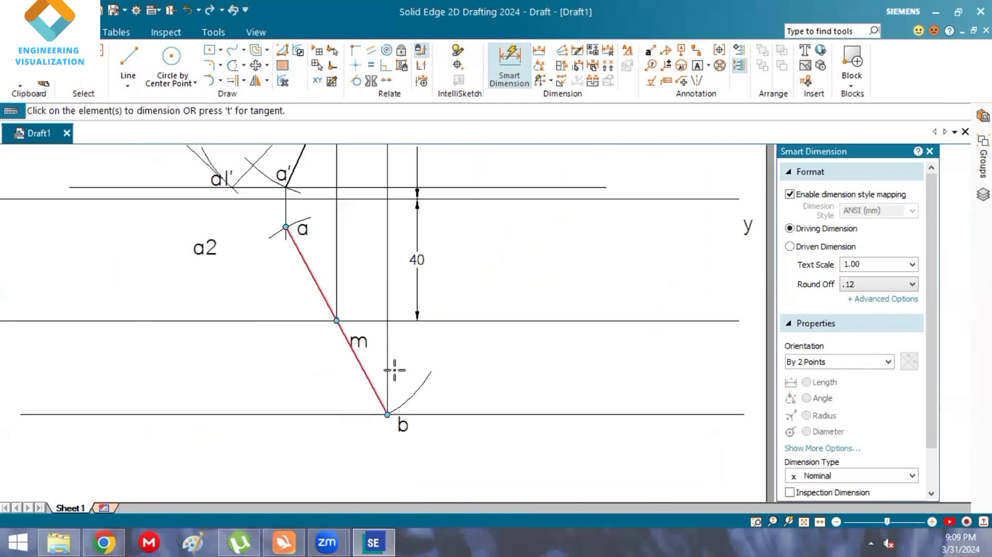
Undo the extension of the thick line am beyond m and delete the construction arc at b.
scroll(394, 370, "up", 2)
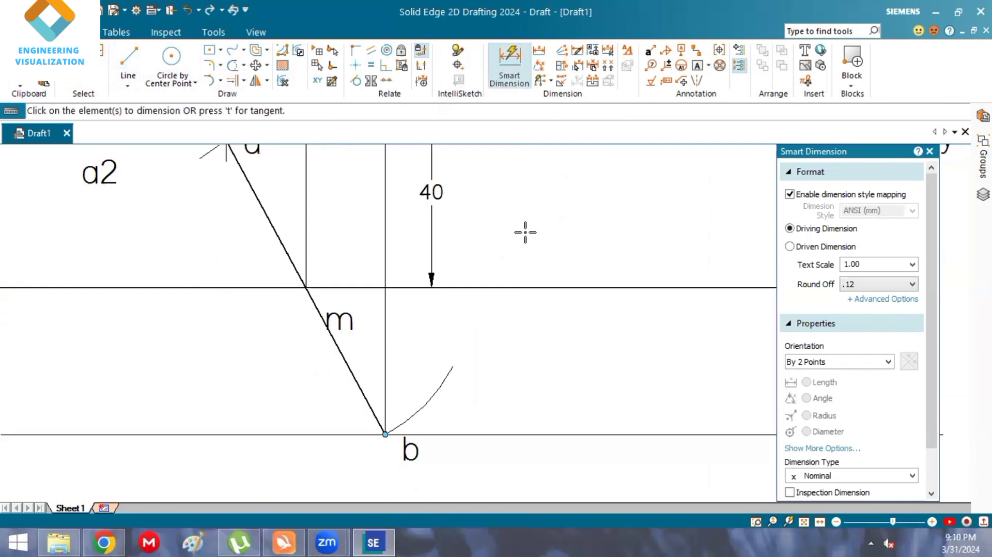
key("ctrl+z")
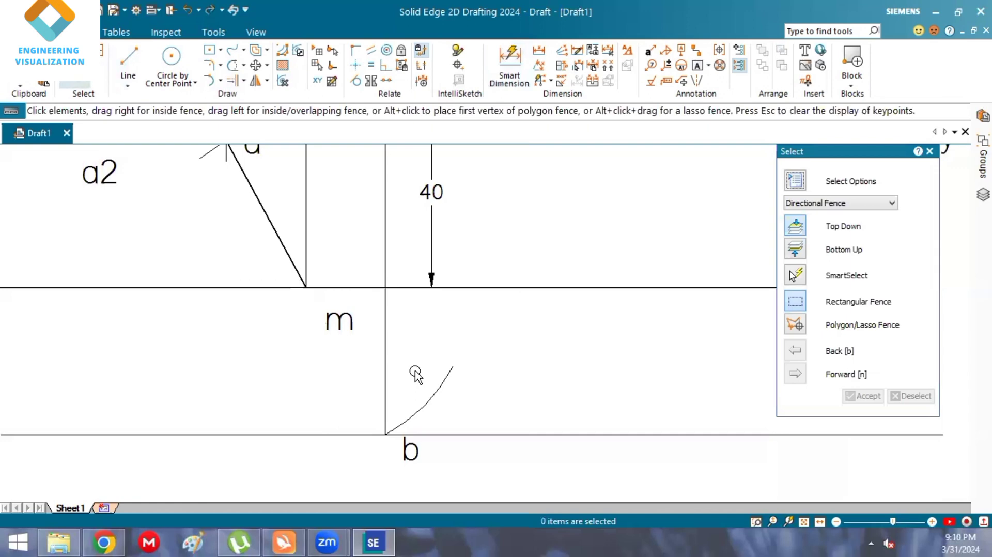
left_click(129, 59)
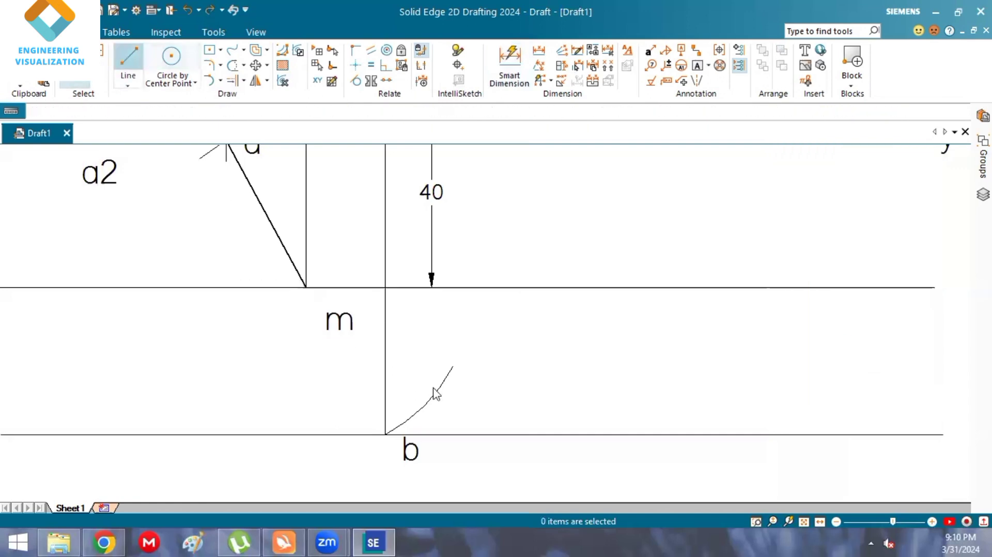
left_click(84, 91)
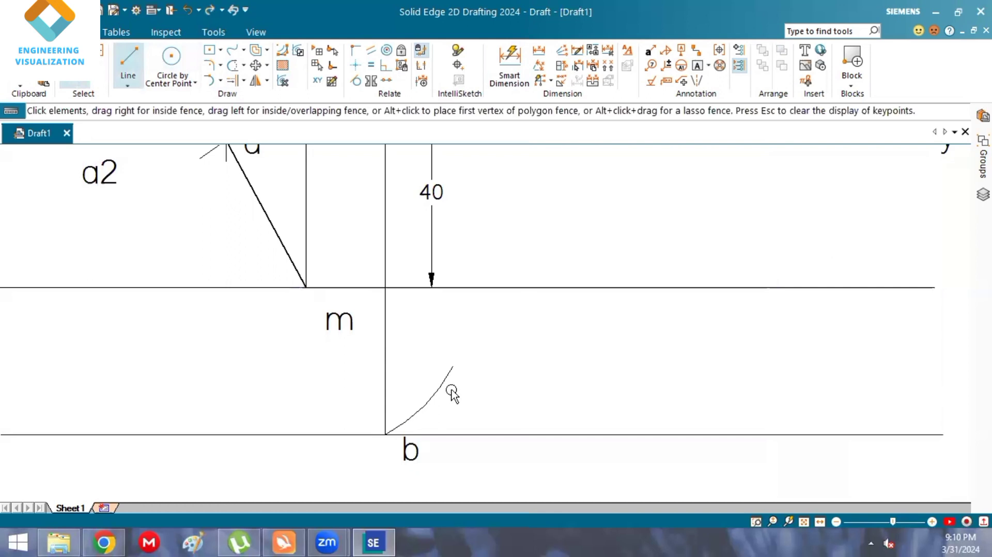
left_click(480, 395)
key("Delete")
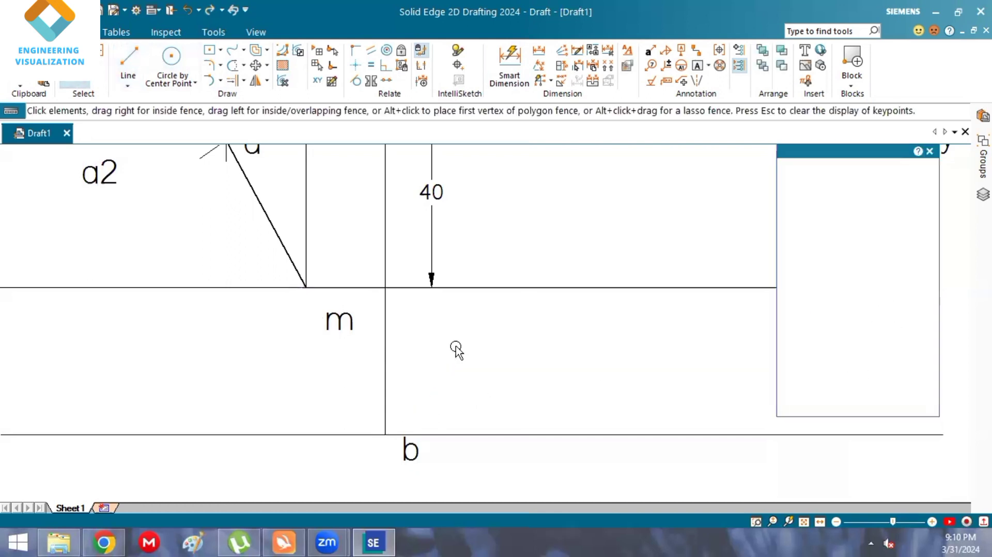
key("l")
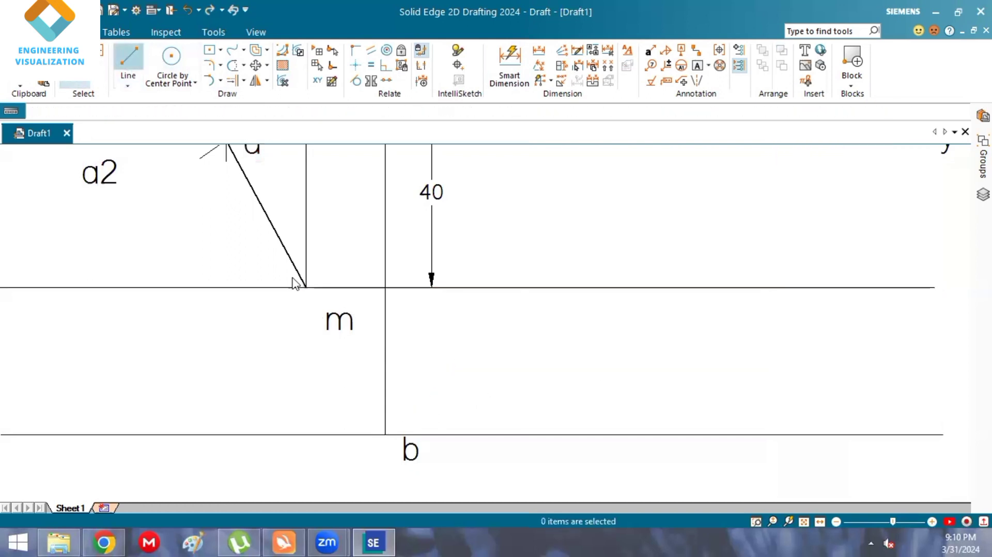
left_click(307, 287)
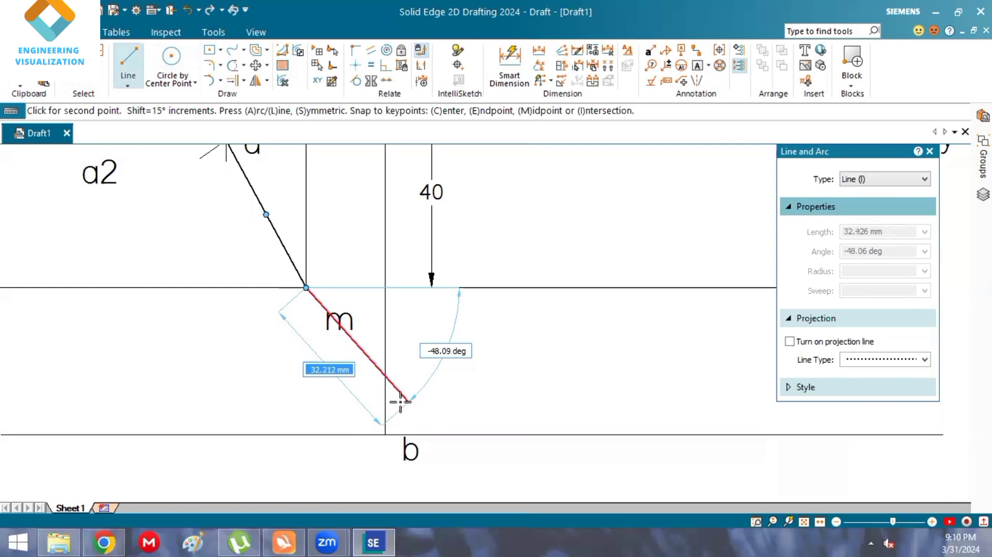
key("Tab")
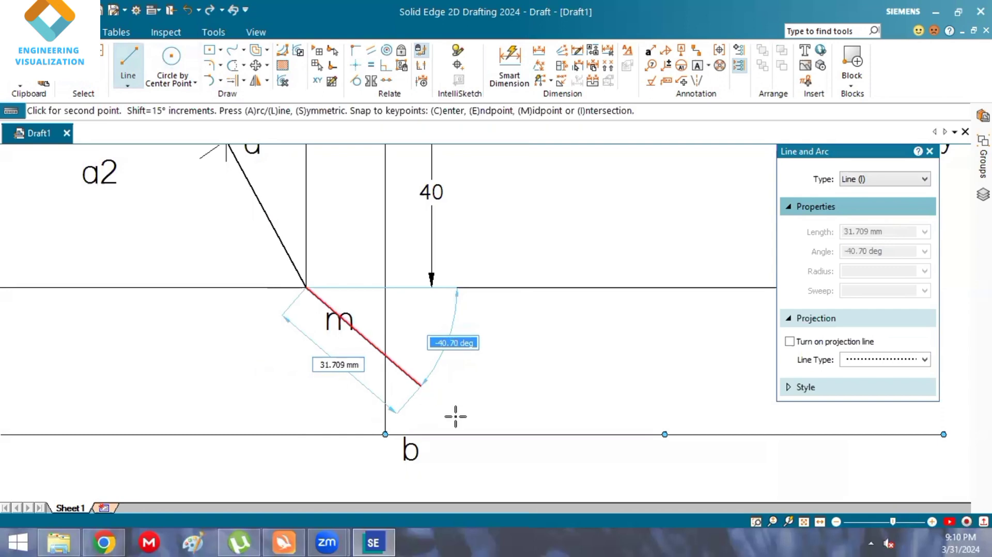
right_click(335, 329)
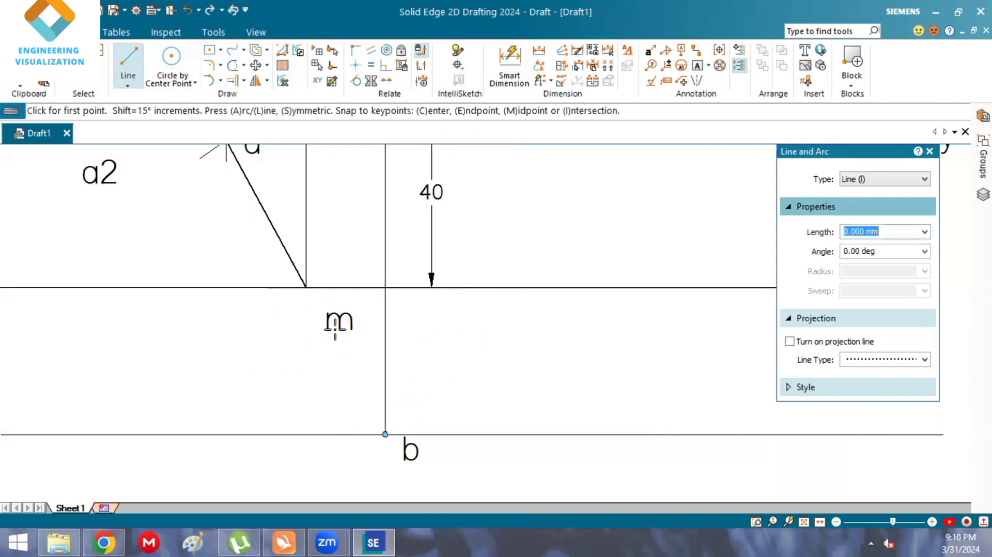
Draw a 35 mm line from m in the top view, ending at point b on the lower horizontal line.
left_click(307, 287)
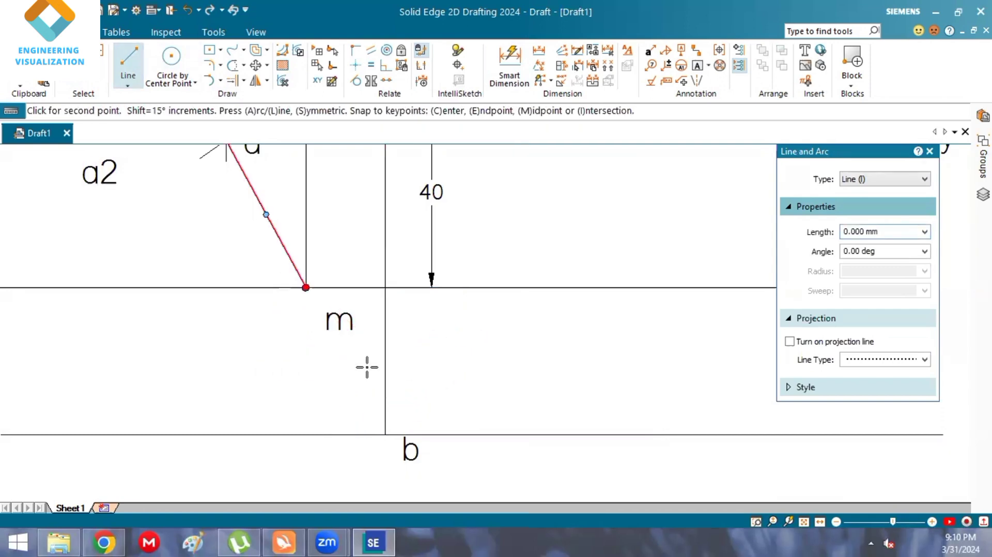
type("35")
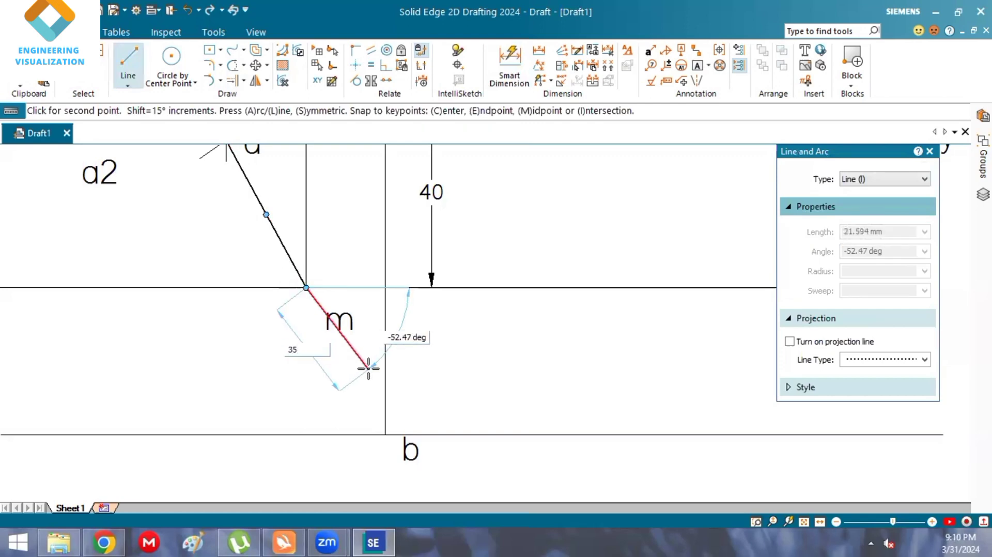
key("Tab")
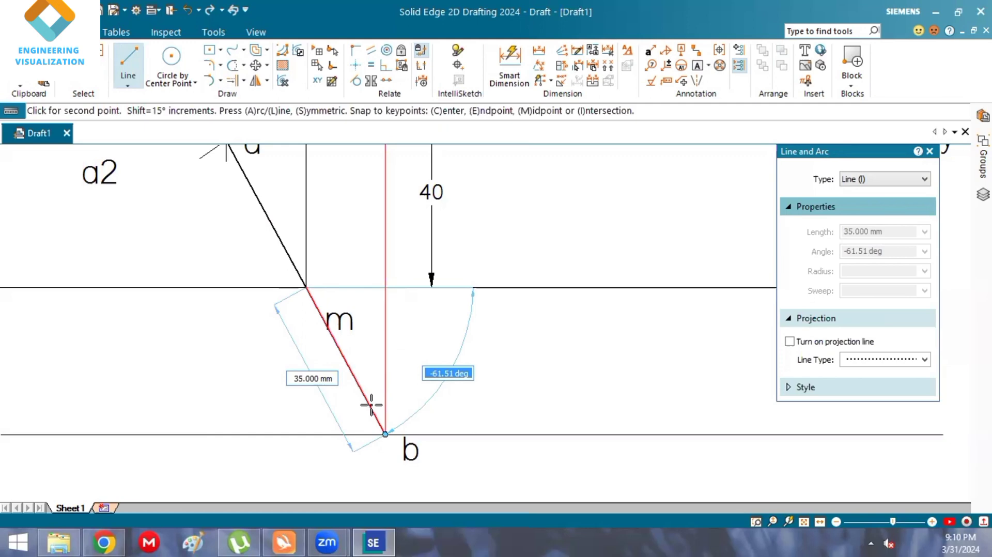
left_click(514, 401)
key("Escape")
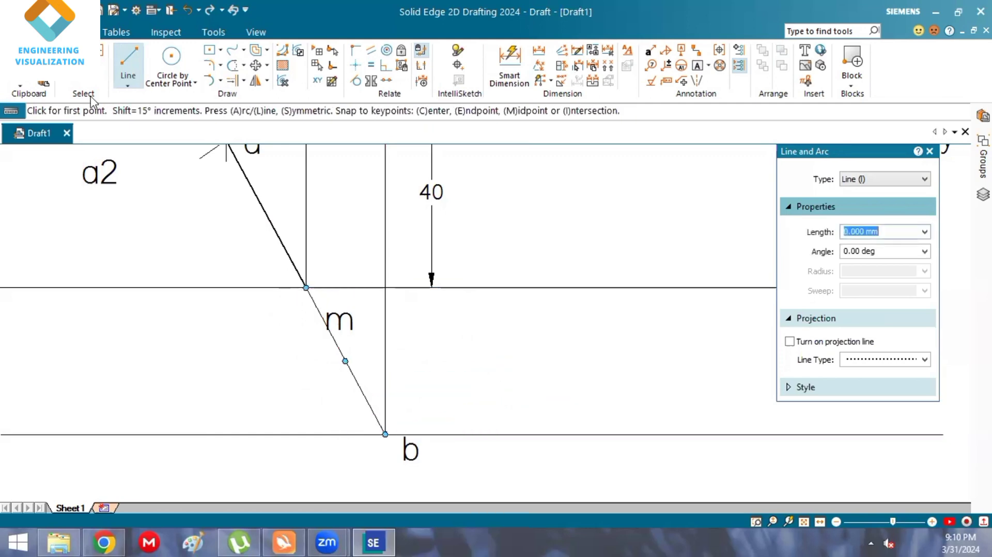
Set the width of the top view line mb to 0.50 mm.
left_click(82, 89)
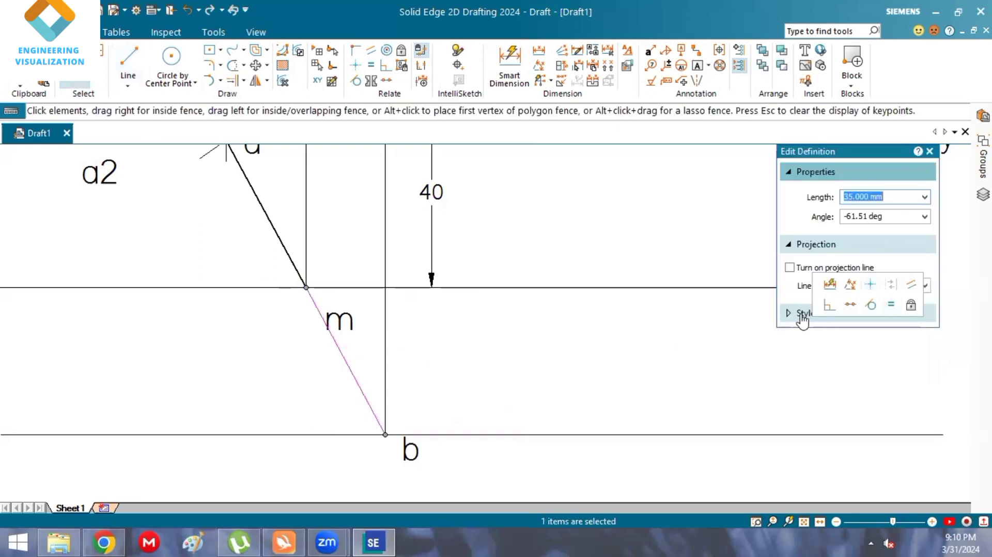
left_click(802, 316)
left_click(883, 383)
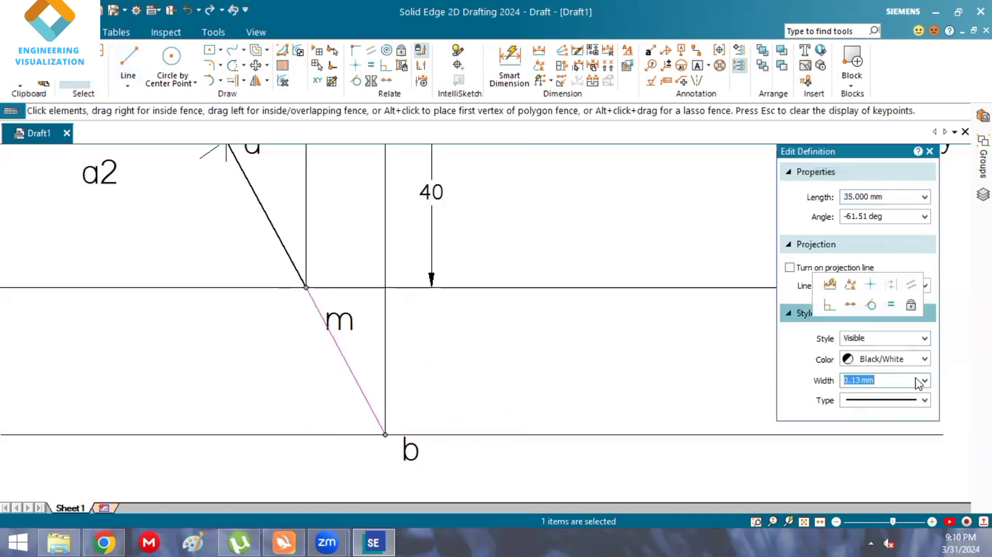
left_click(924, 382)
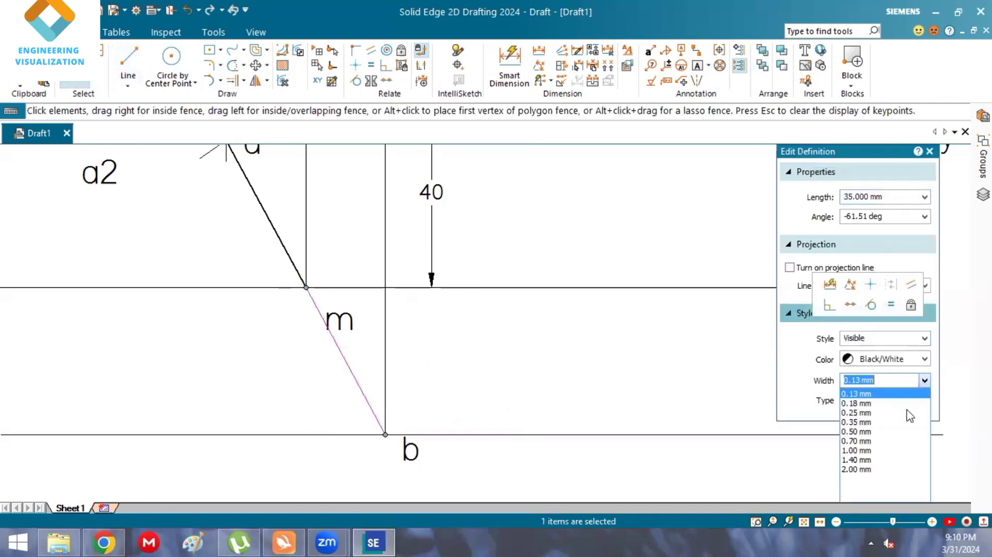
left_click(874, 432)
scroll(570, 375, "down", 3)
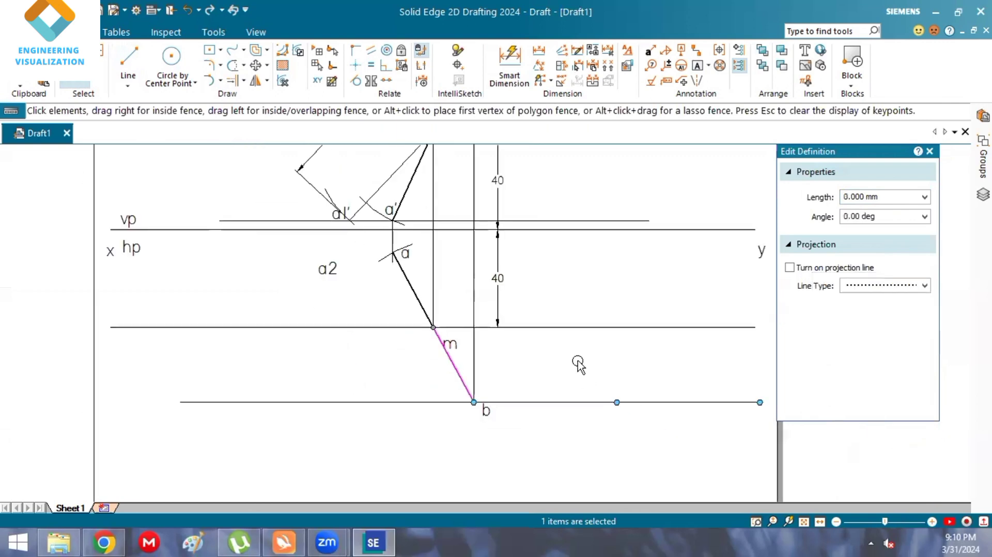
left_click(576, 362)
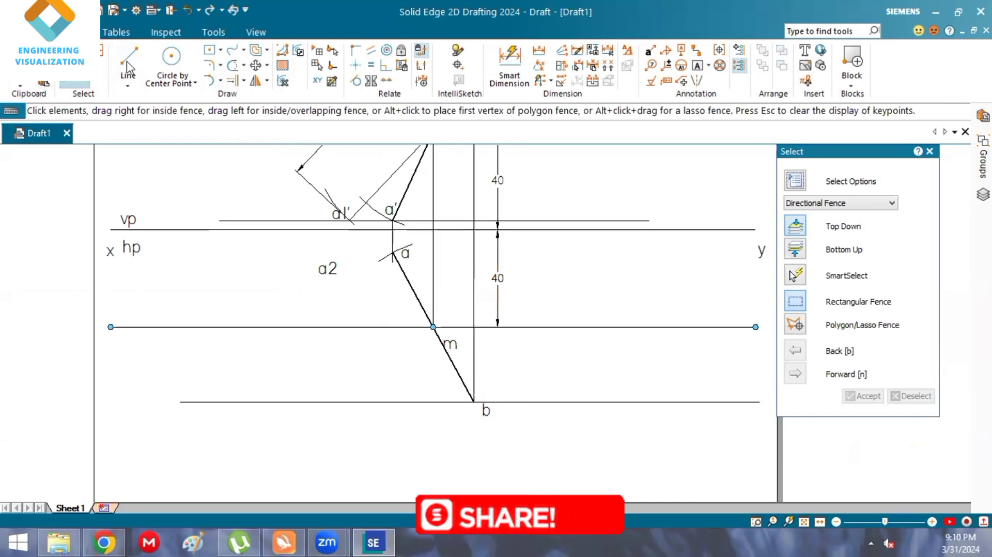
Draw a horizontal locus line from point a in the top view, leftward past the a2 label.
key("l")
scroll(402, 240, "up", 5)
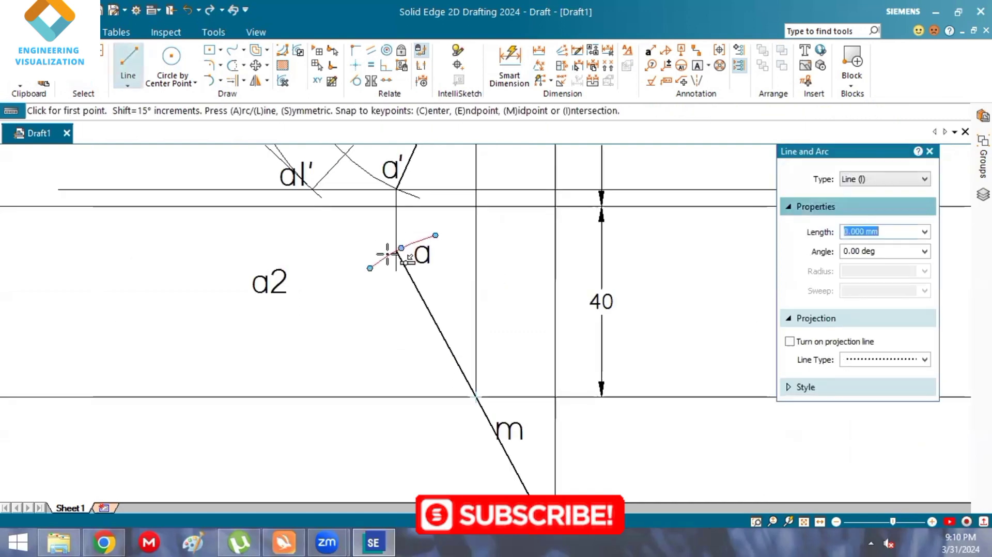
scroll(405, 249, "up", 3)
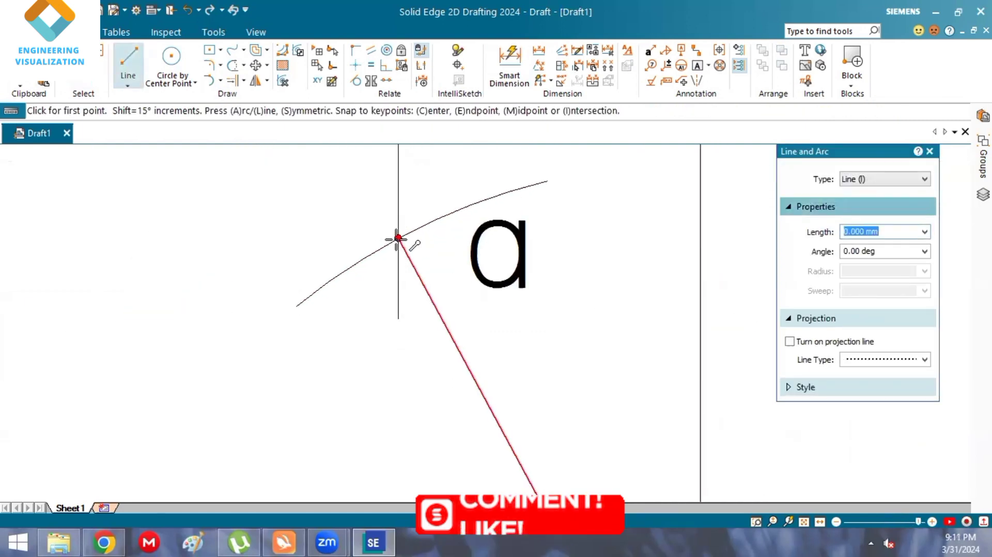
left_click(398, 239)
left_click(143, 238)
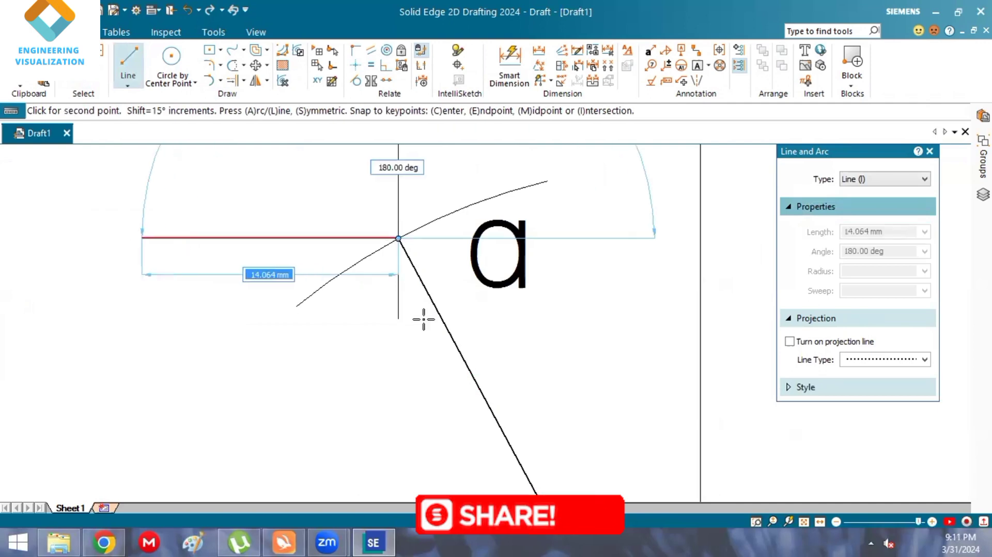
left_click(804, 522)
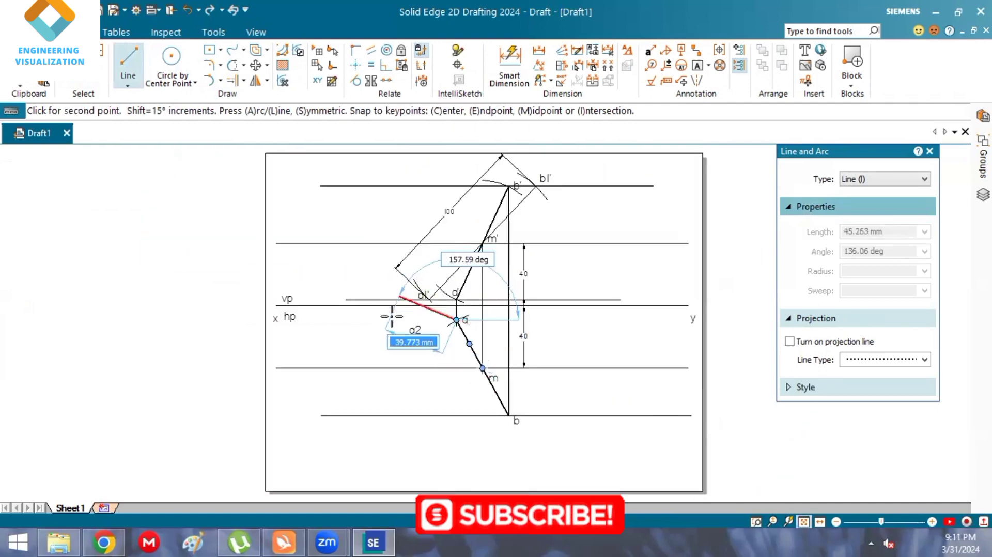
key("Escape")
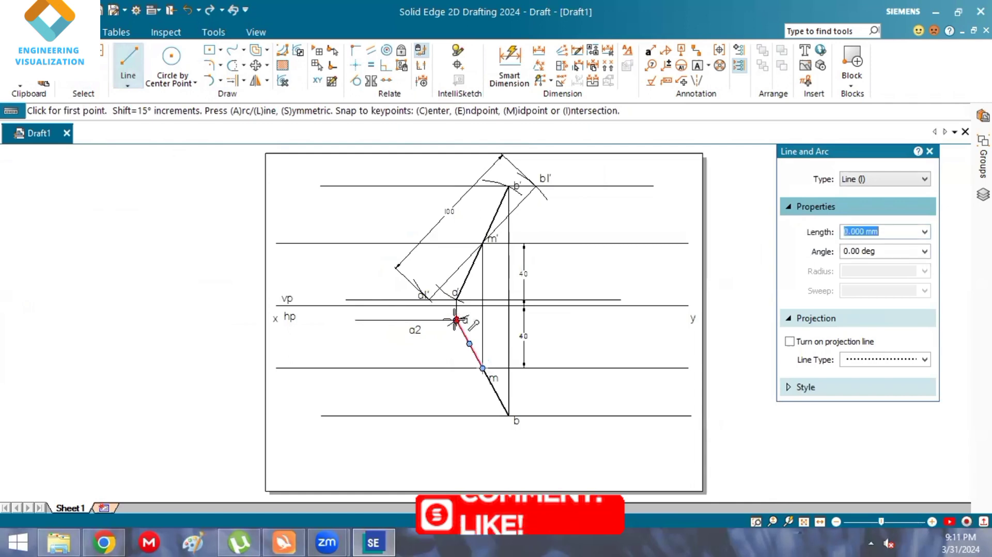
left_click(569, 323)
left_click(605, 327)
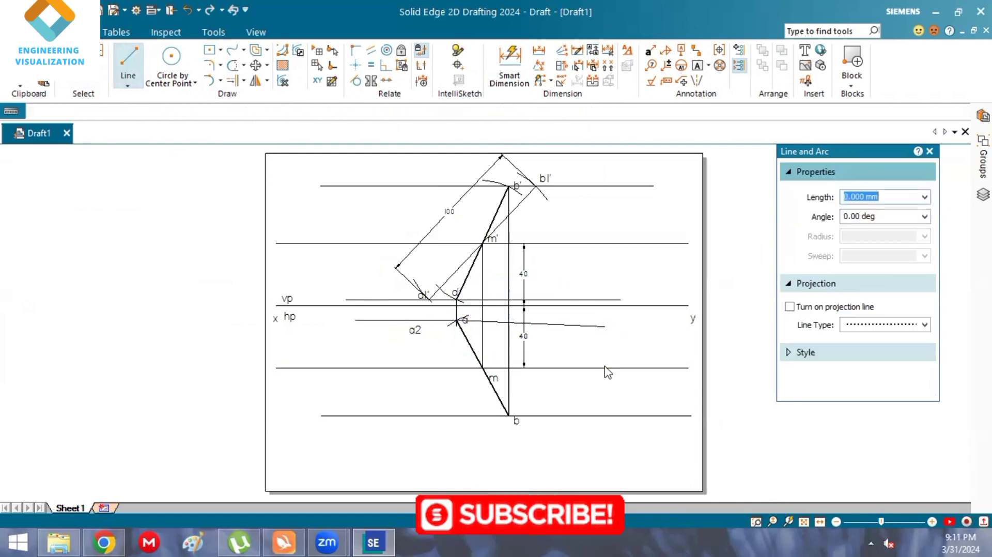
key("Escape")
Draw a horizontal line from point a rightward, continuing the locus past the vertical projector through b and the 40 mm dimensions.
left_click(128, 62)
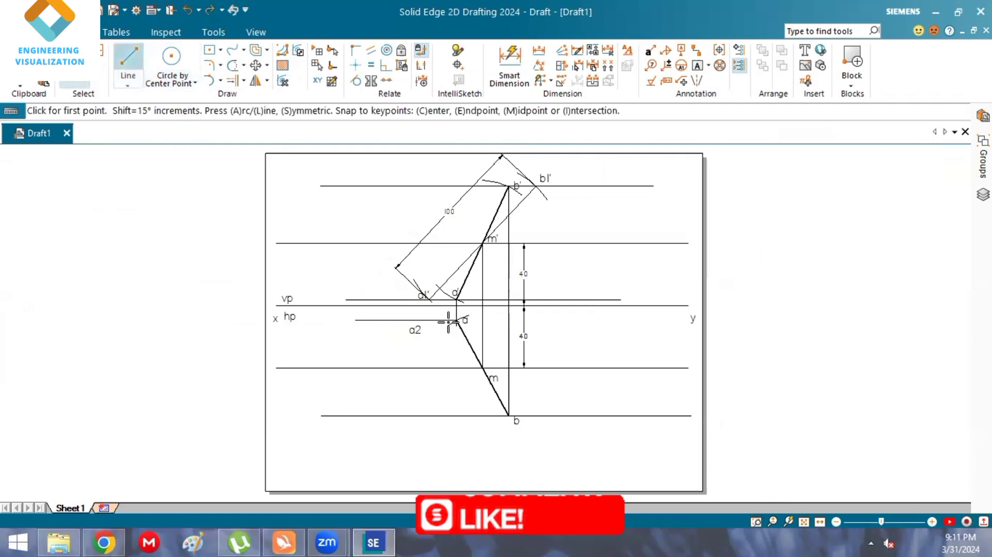
left_click(456, 320)
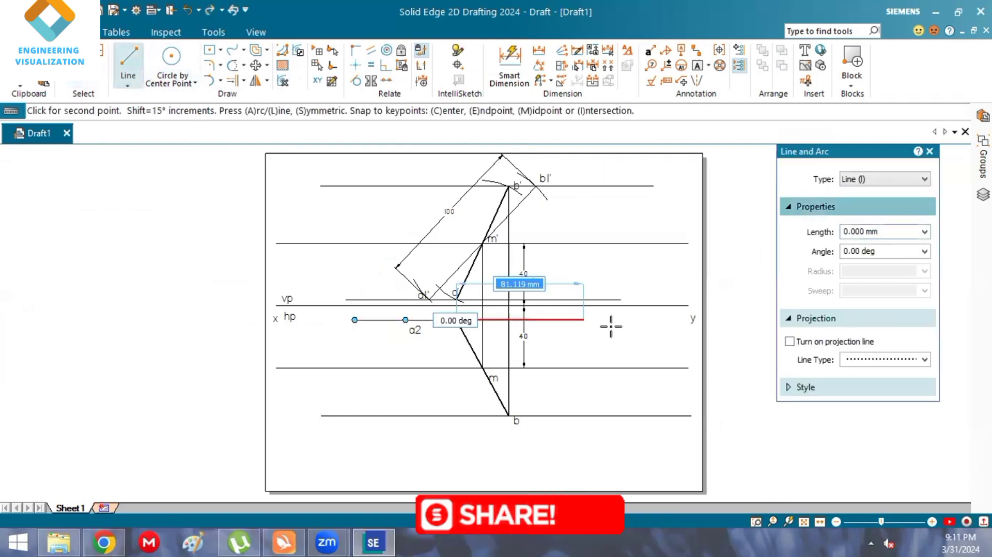
left_click(634, 324)
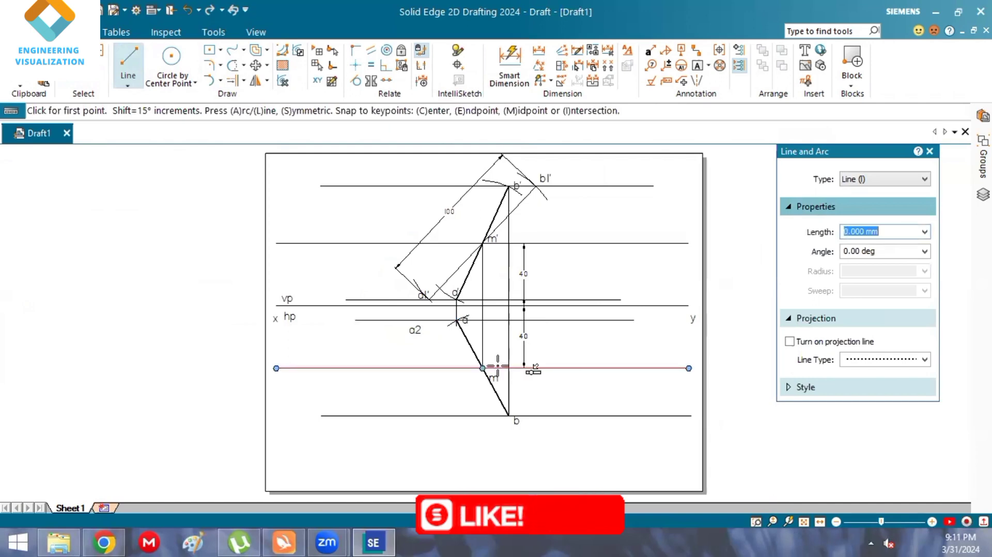
Draw an arc by center point about m in the top view with a radius of 50 mm.
left_click(220, 81)
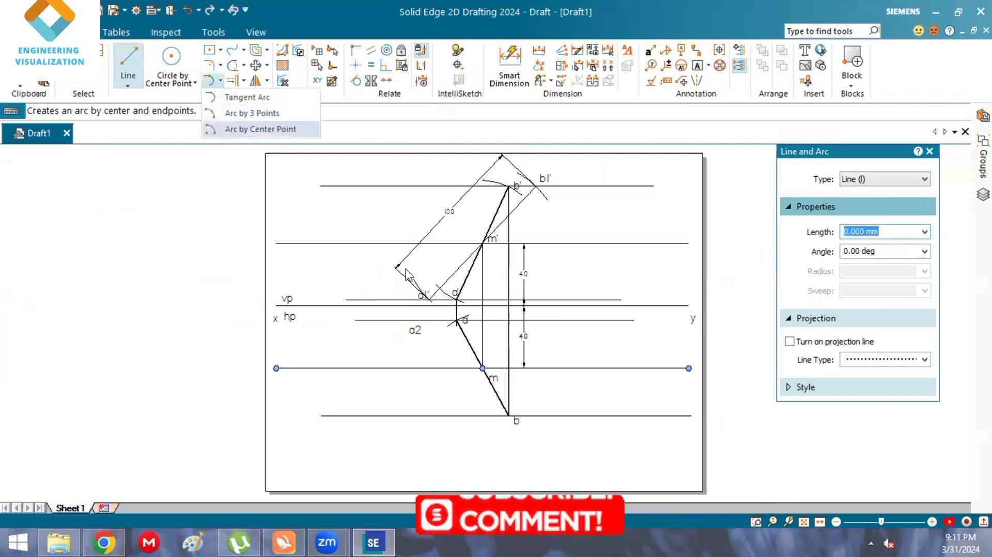
left_click(253, 128)
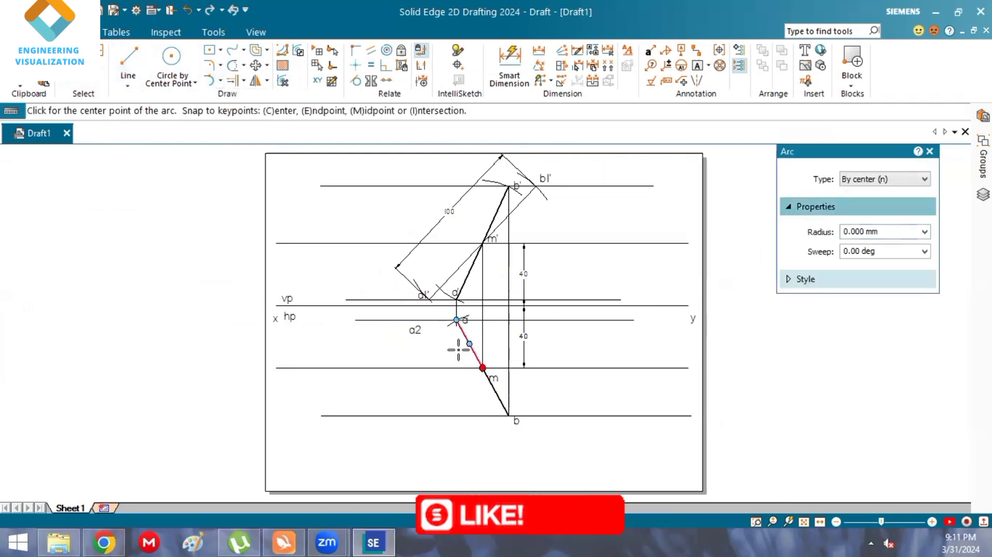
left_click(483, 368)
type("5")
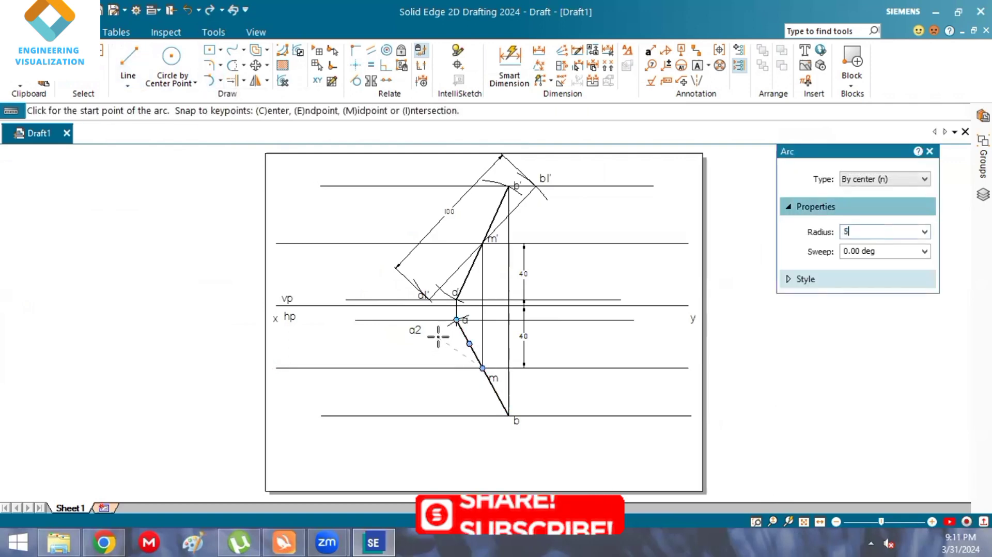
type("0")
key("Return")
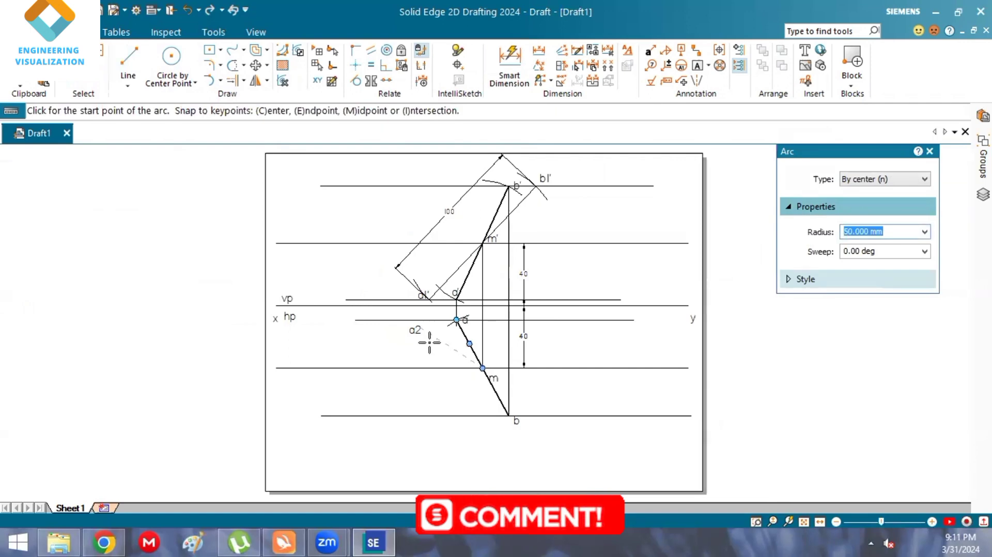